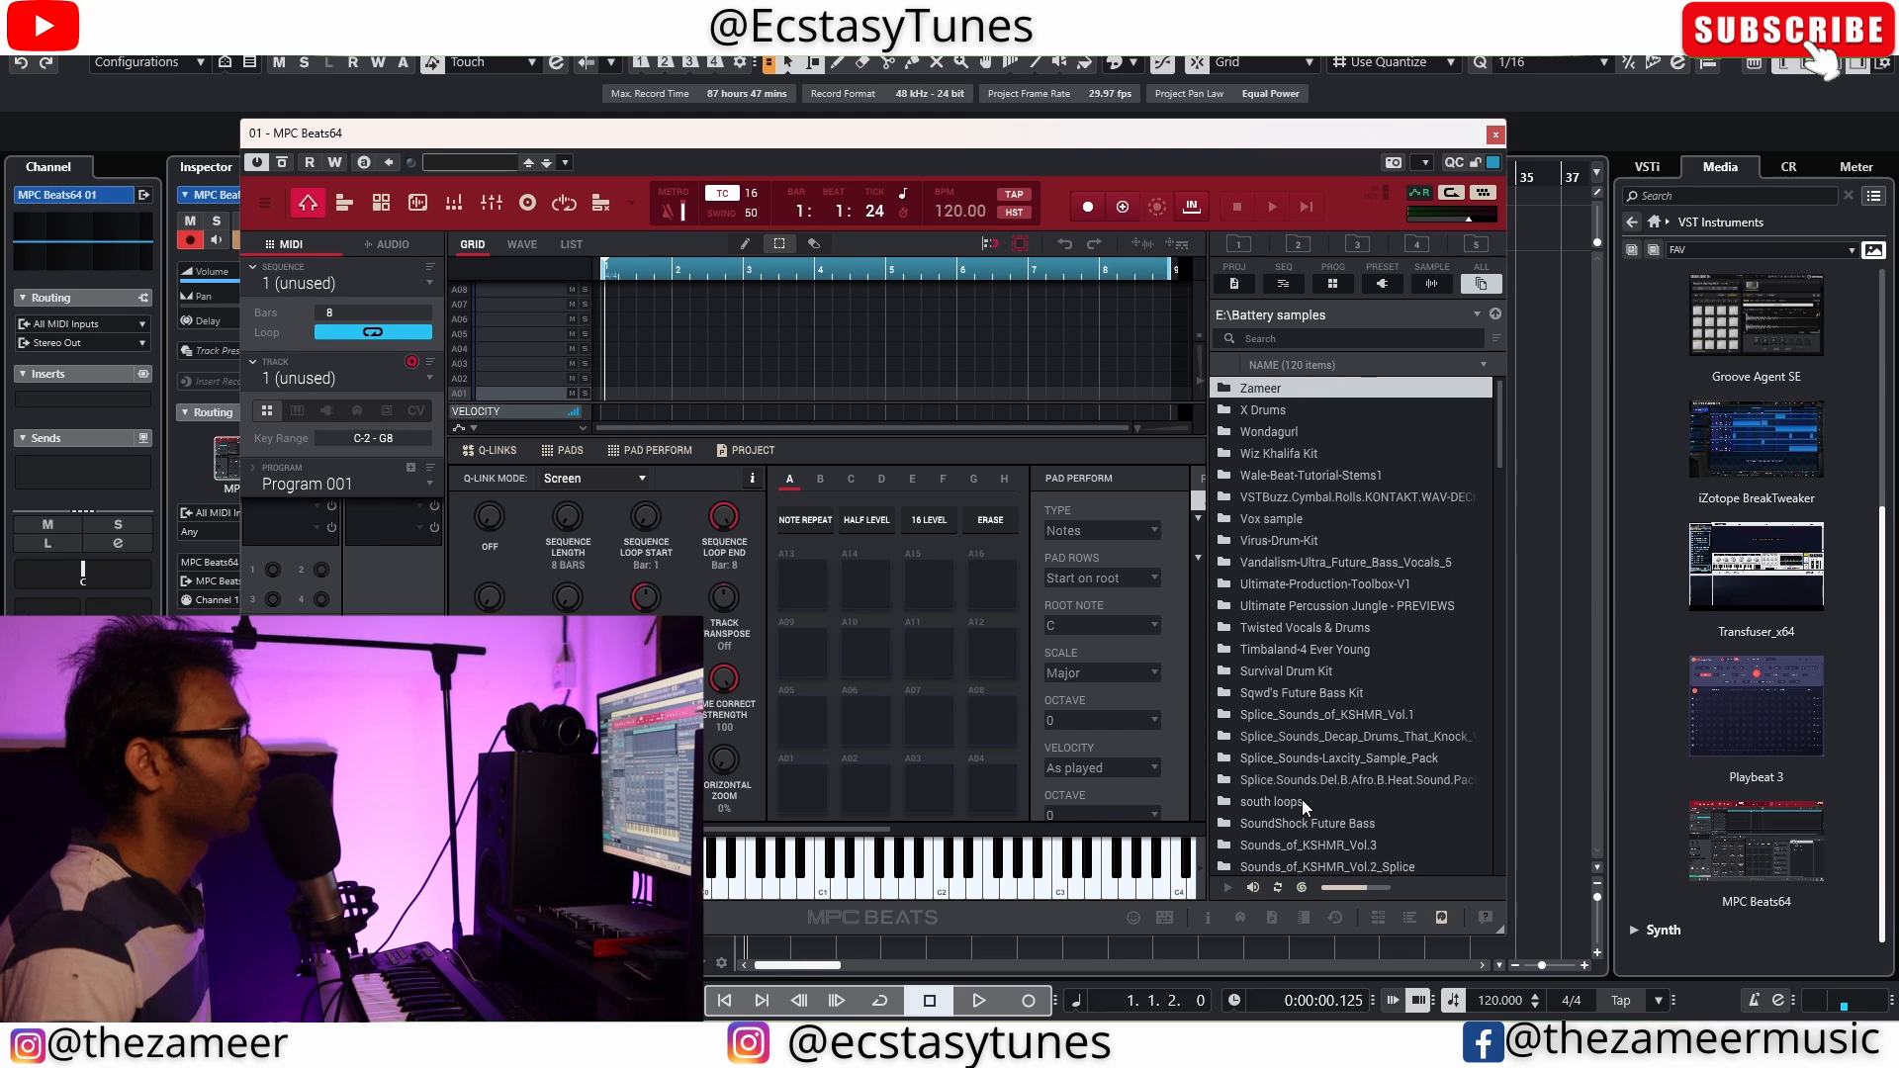
Open the Instrument Loops sample folder and audition the 93 BPM guitar, vibes and orchestral strings loops
{"action": "double_click", "coordinate": [1301, 802]}
{"action": "double_click", "coordinate": [1301, 799]}
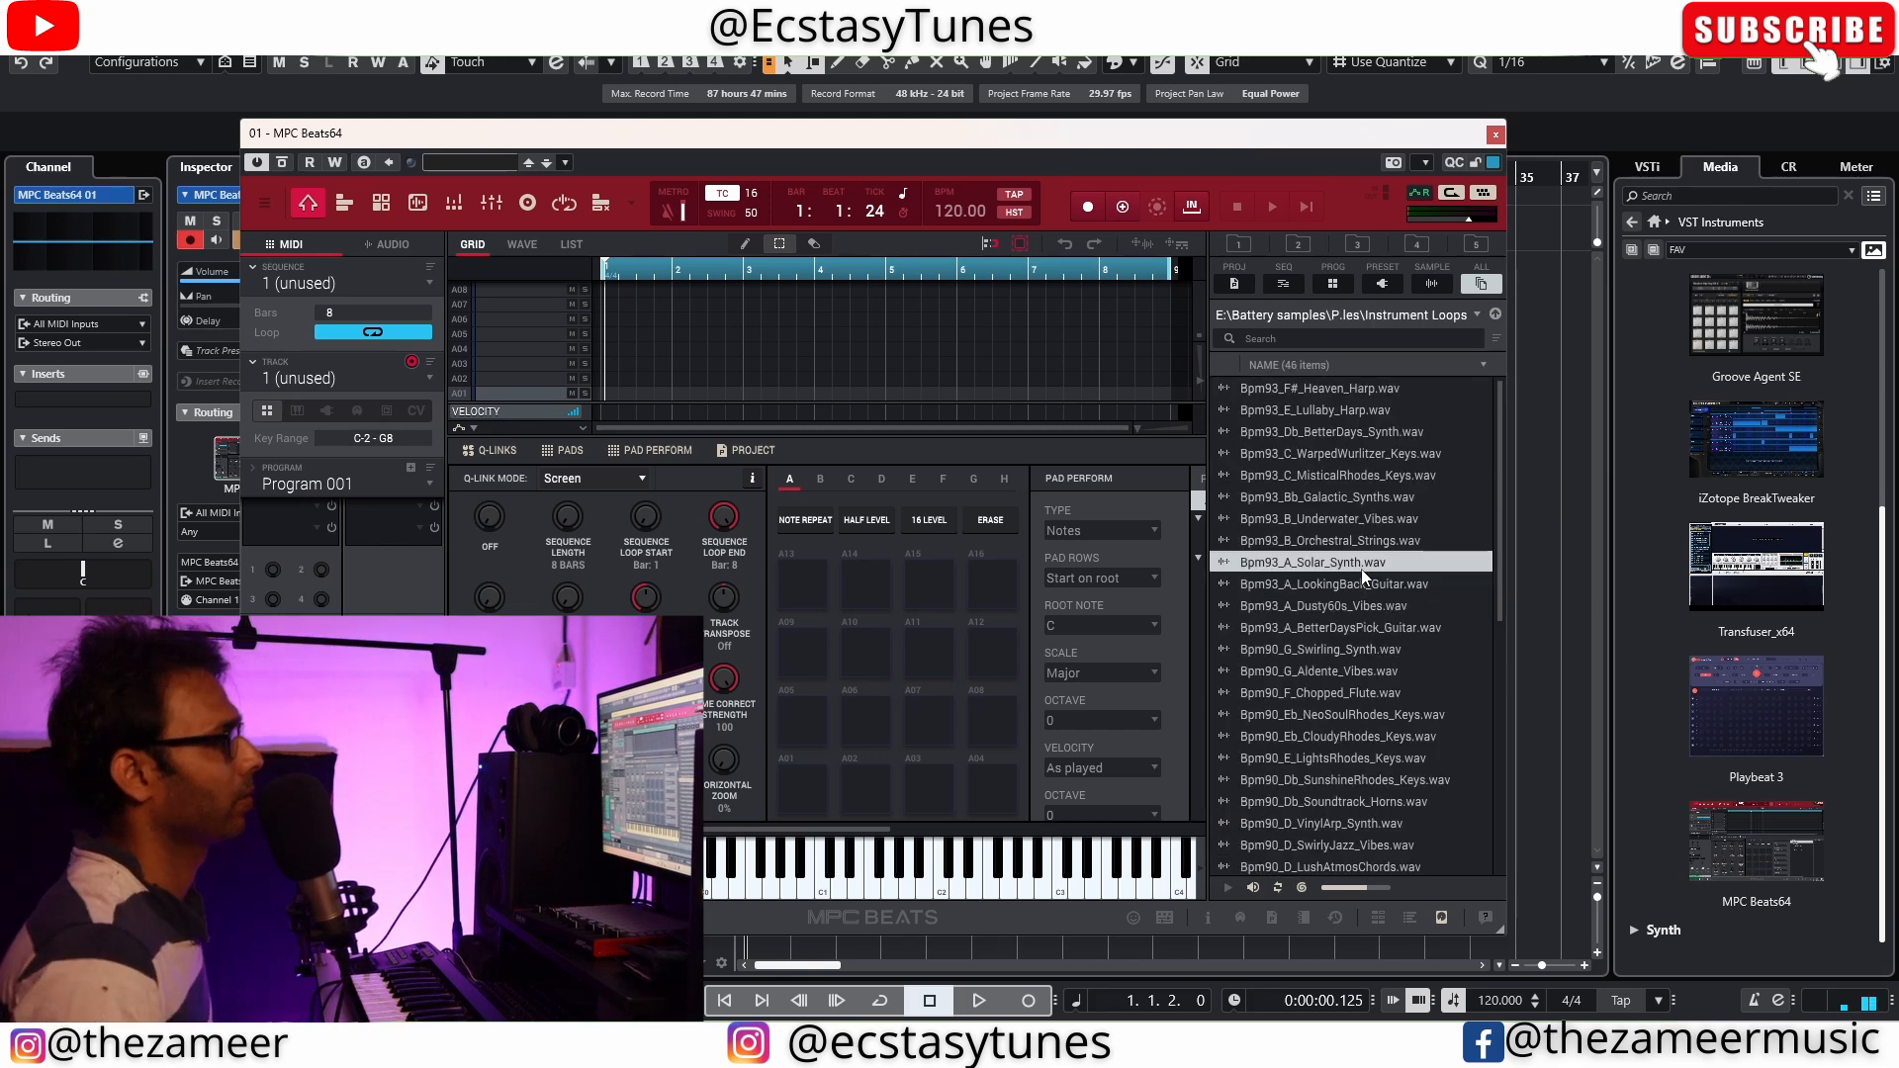
{"action": "left_click", "coordinate": [1380, 589]}
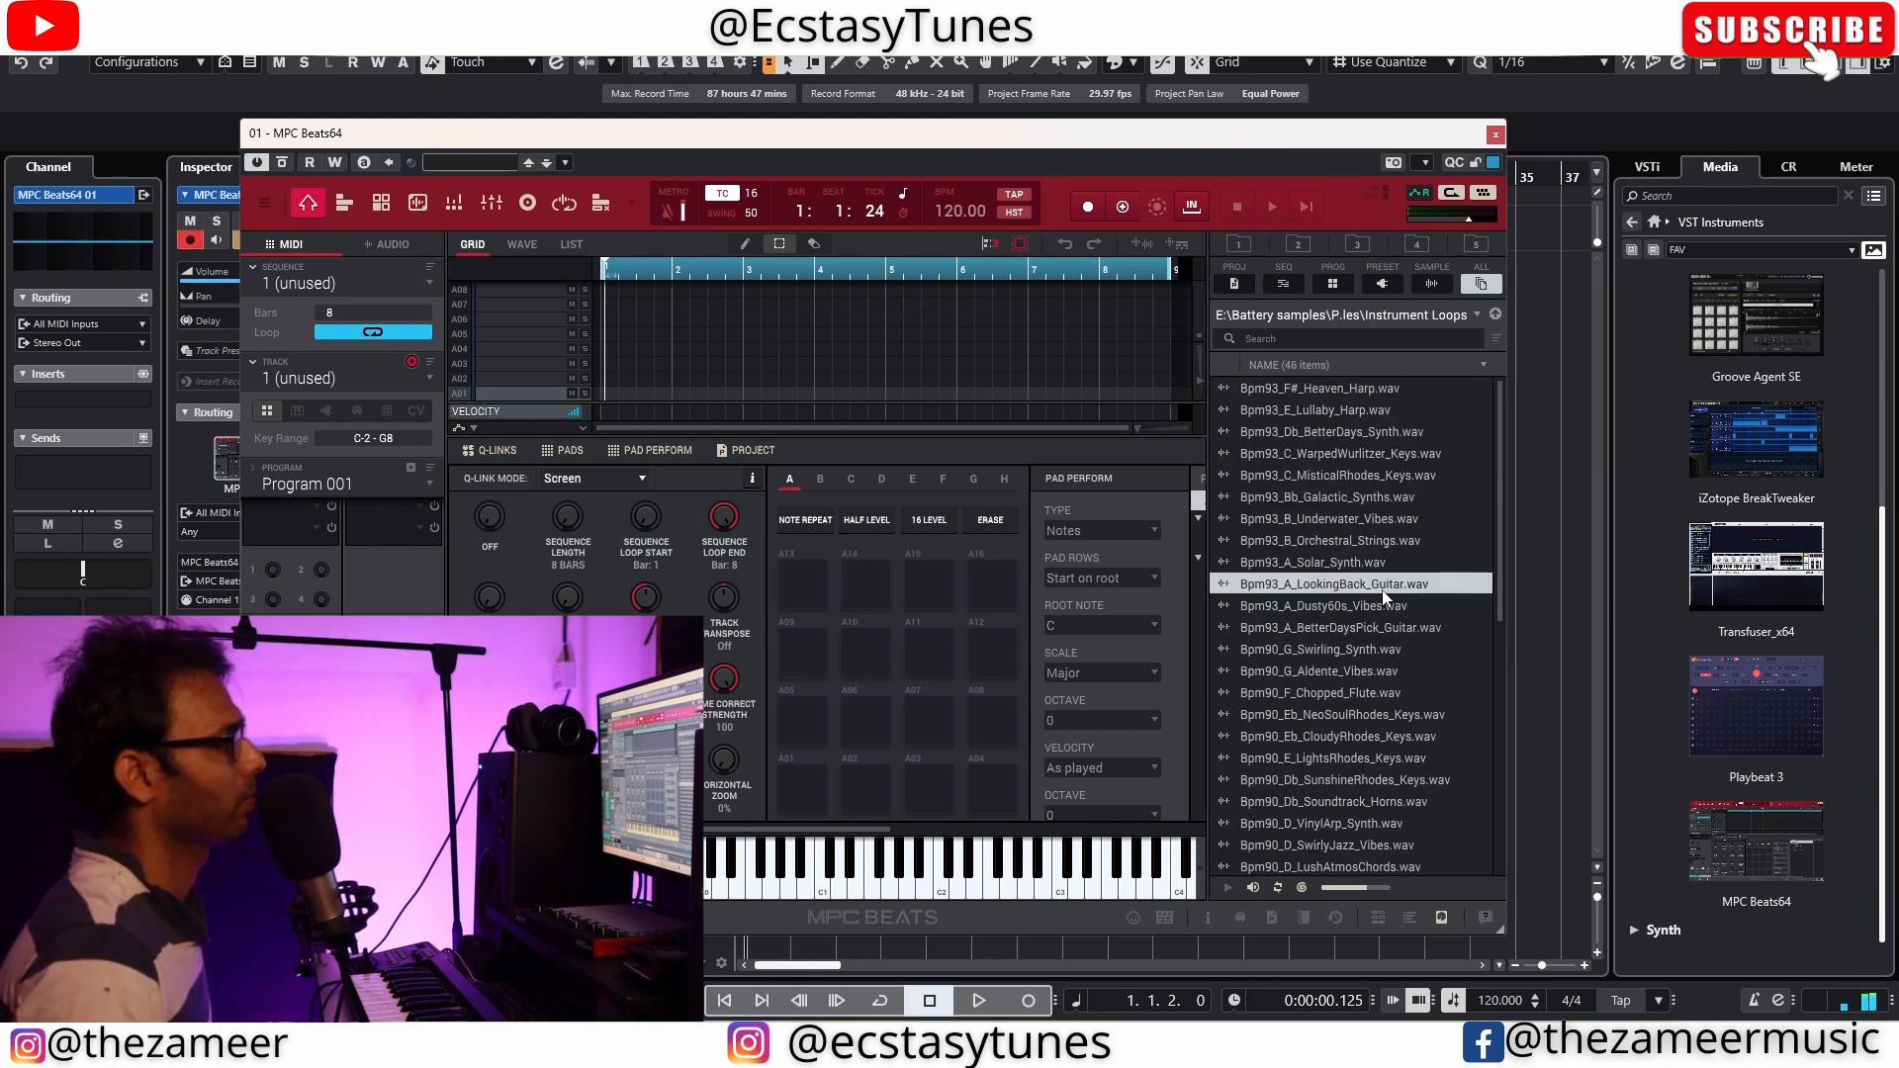
{"action": "left_click", "coordinate": [1391, 608]}
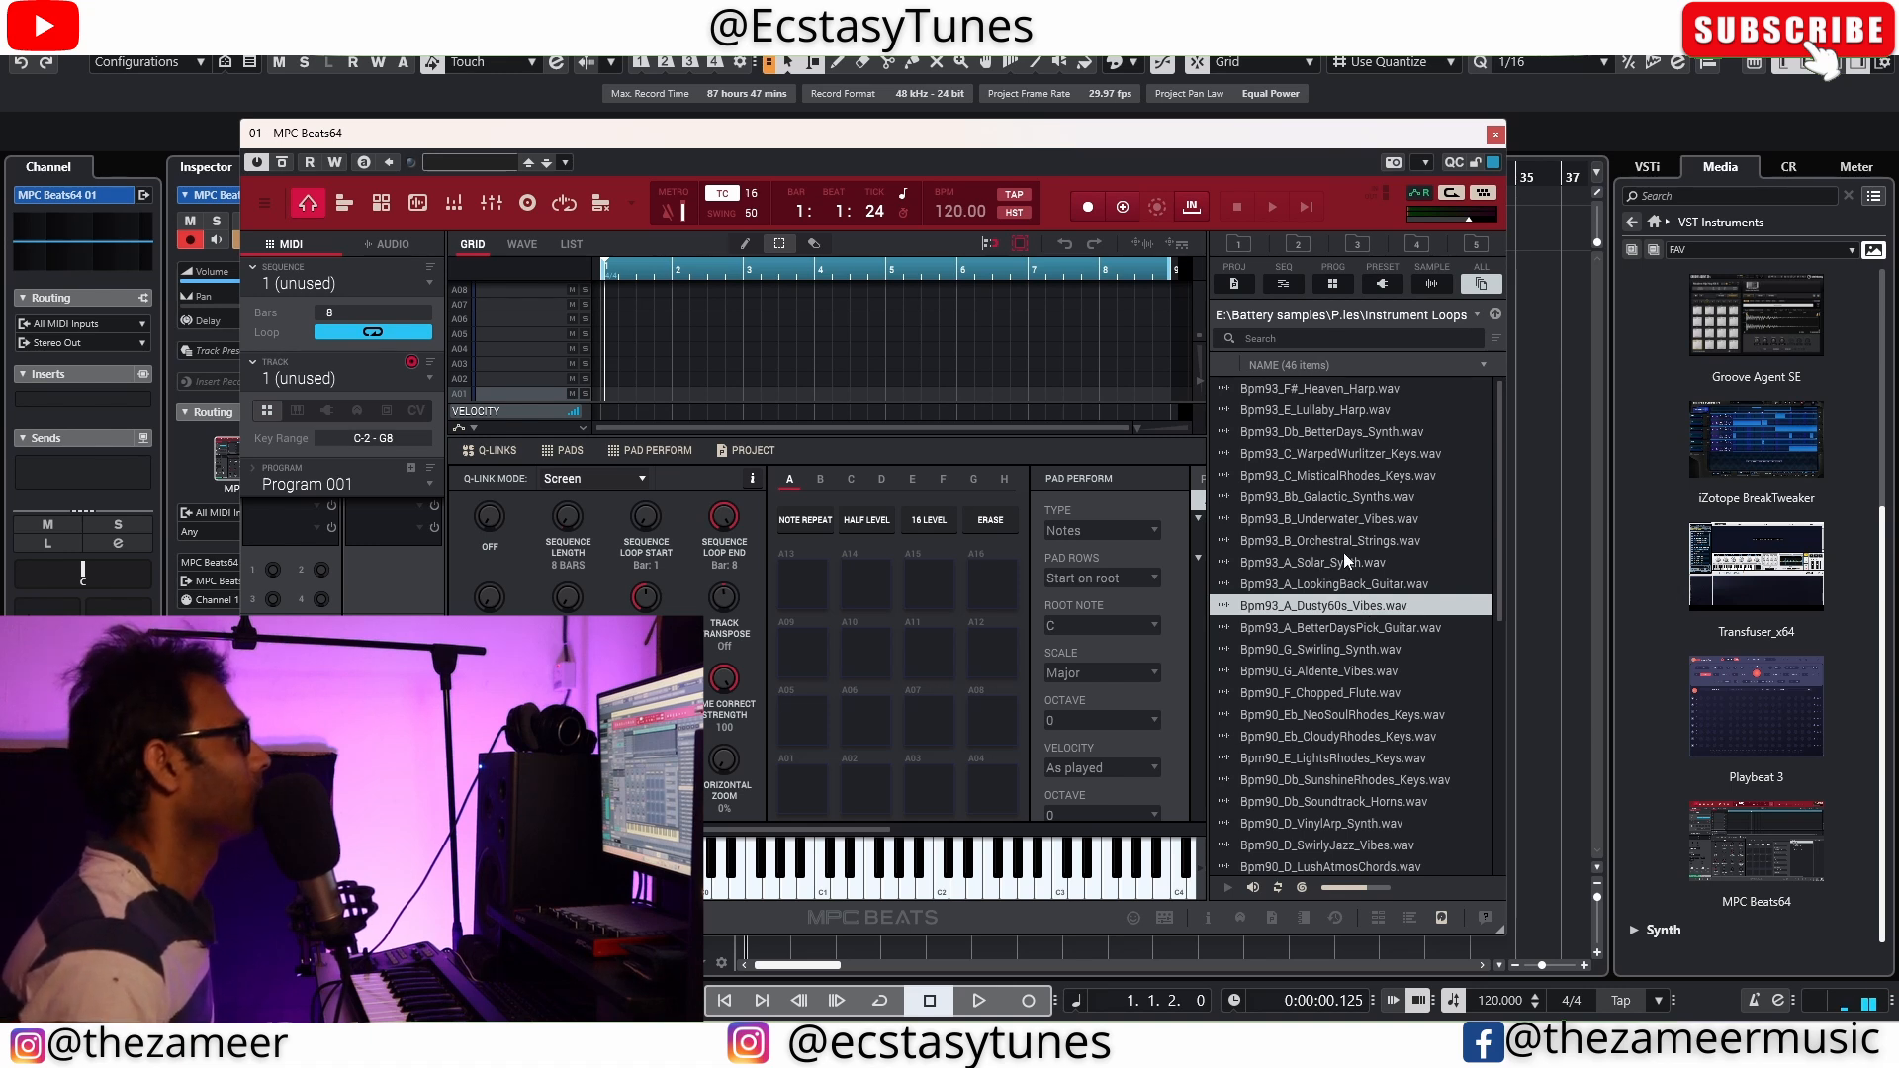
{"action": "left_click", "coordinate": [1343, 549]}
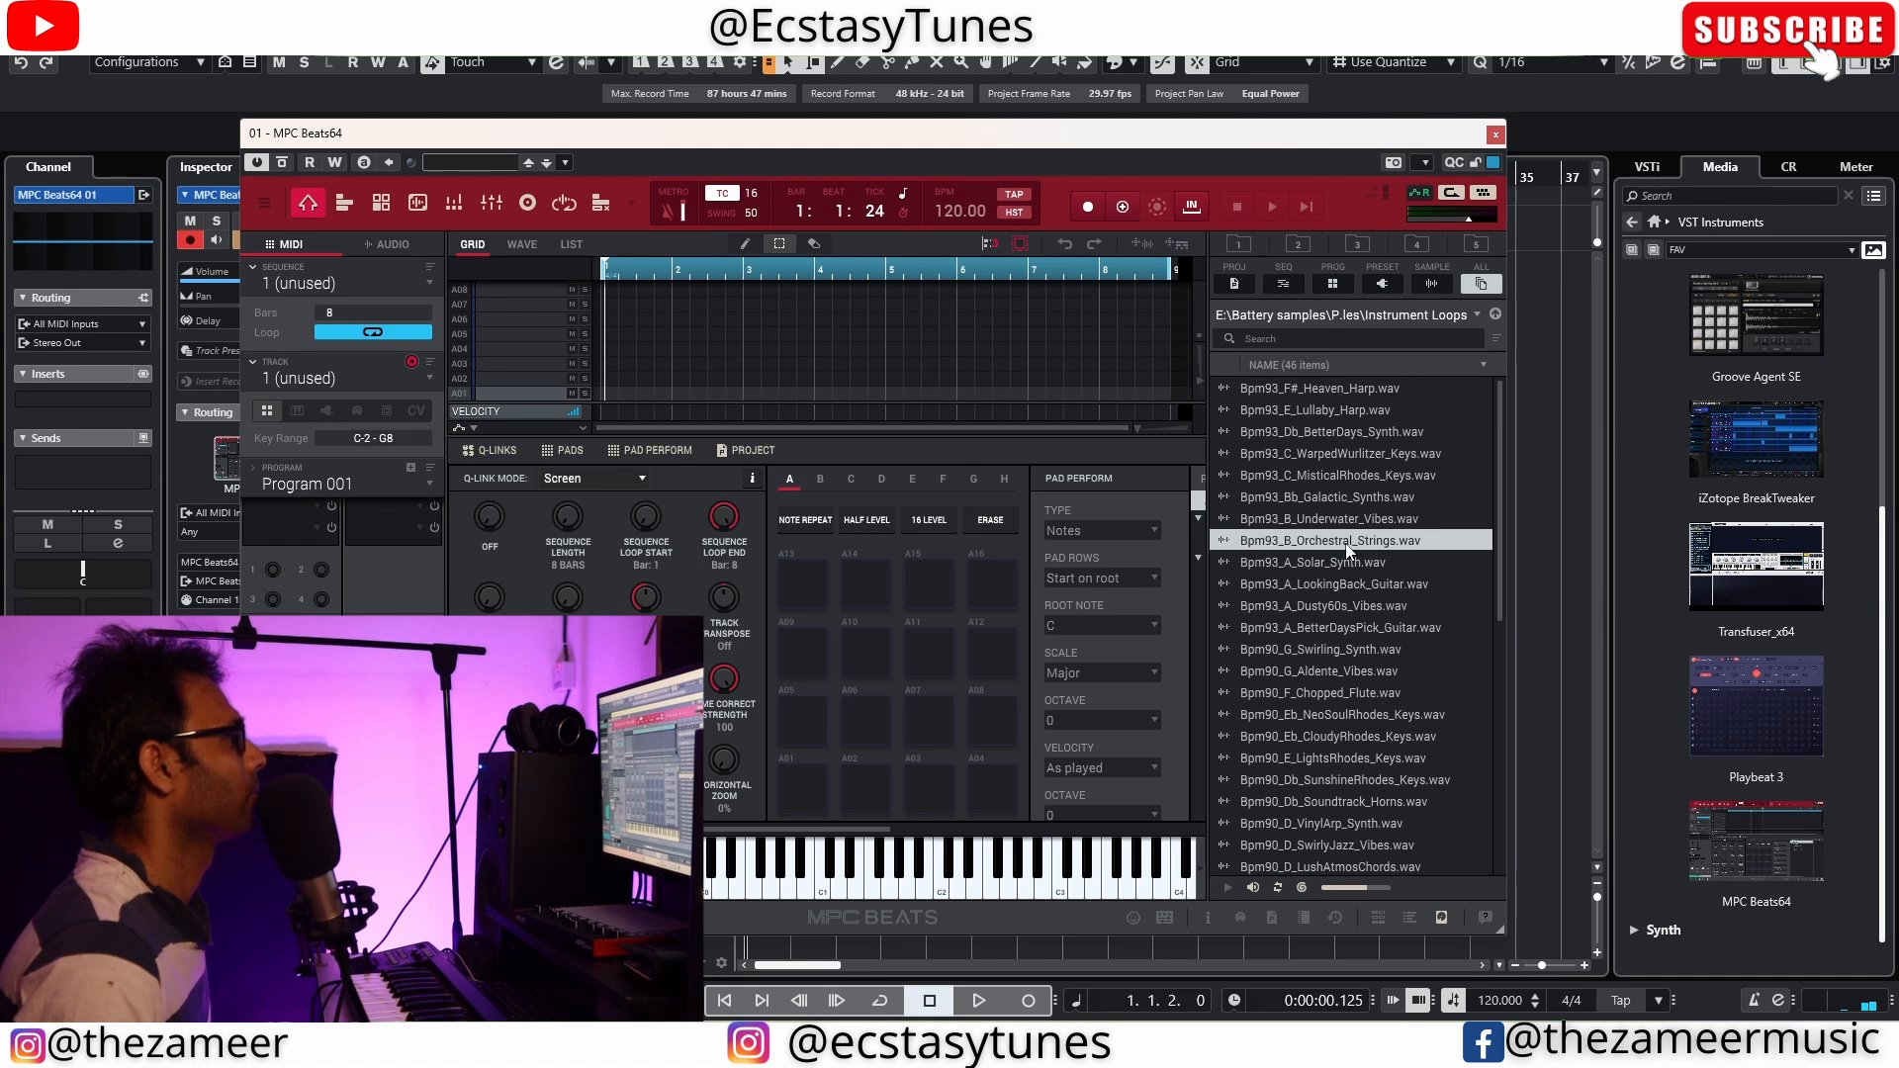
Load Bpm93_C_MisticalRhodes_Keys into the project and open it in the sample editor
{"action": "left_click", "coordinate": [1361, 476]}
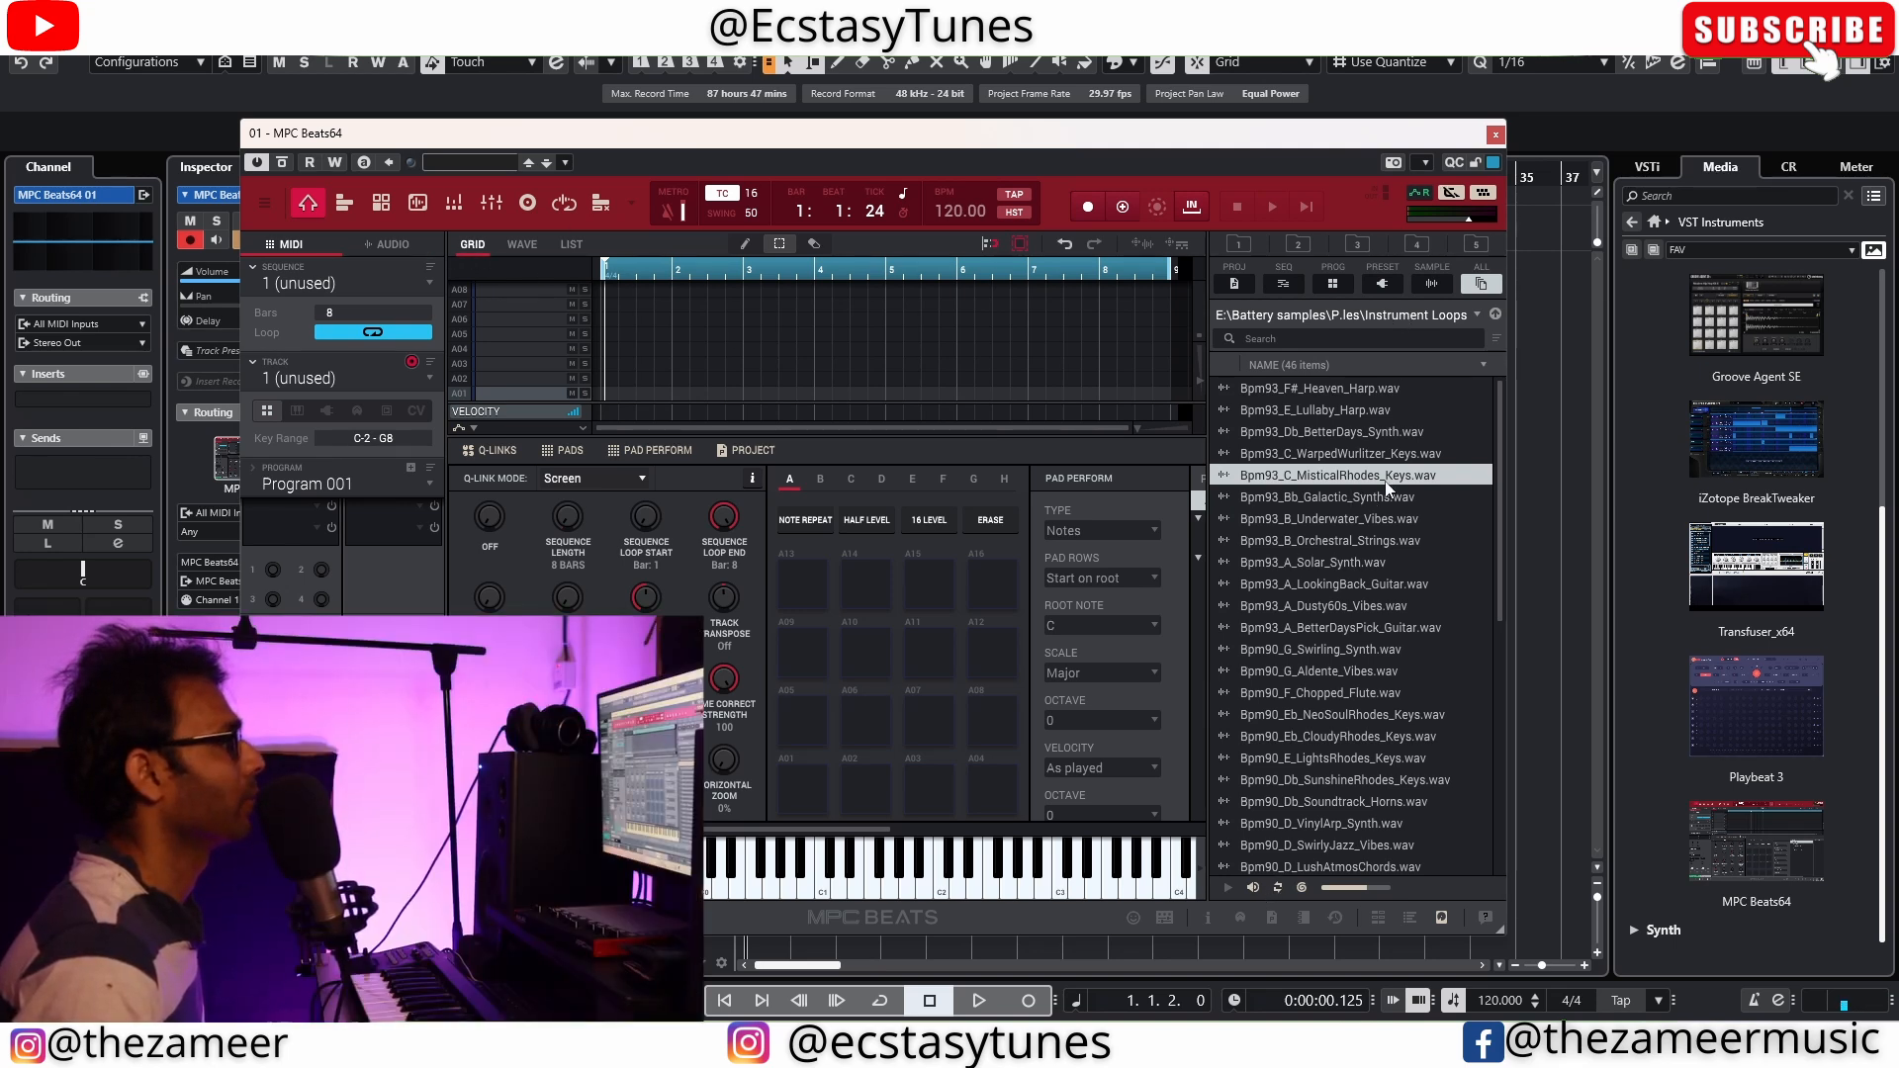
{"action": "left_click", "coordinate": [1439, 918]}
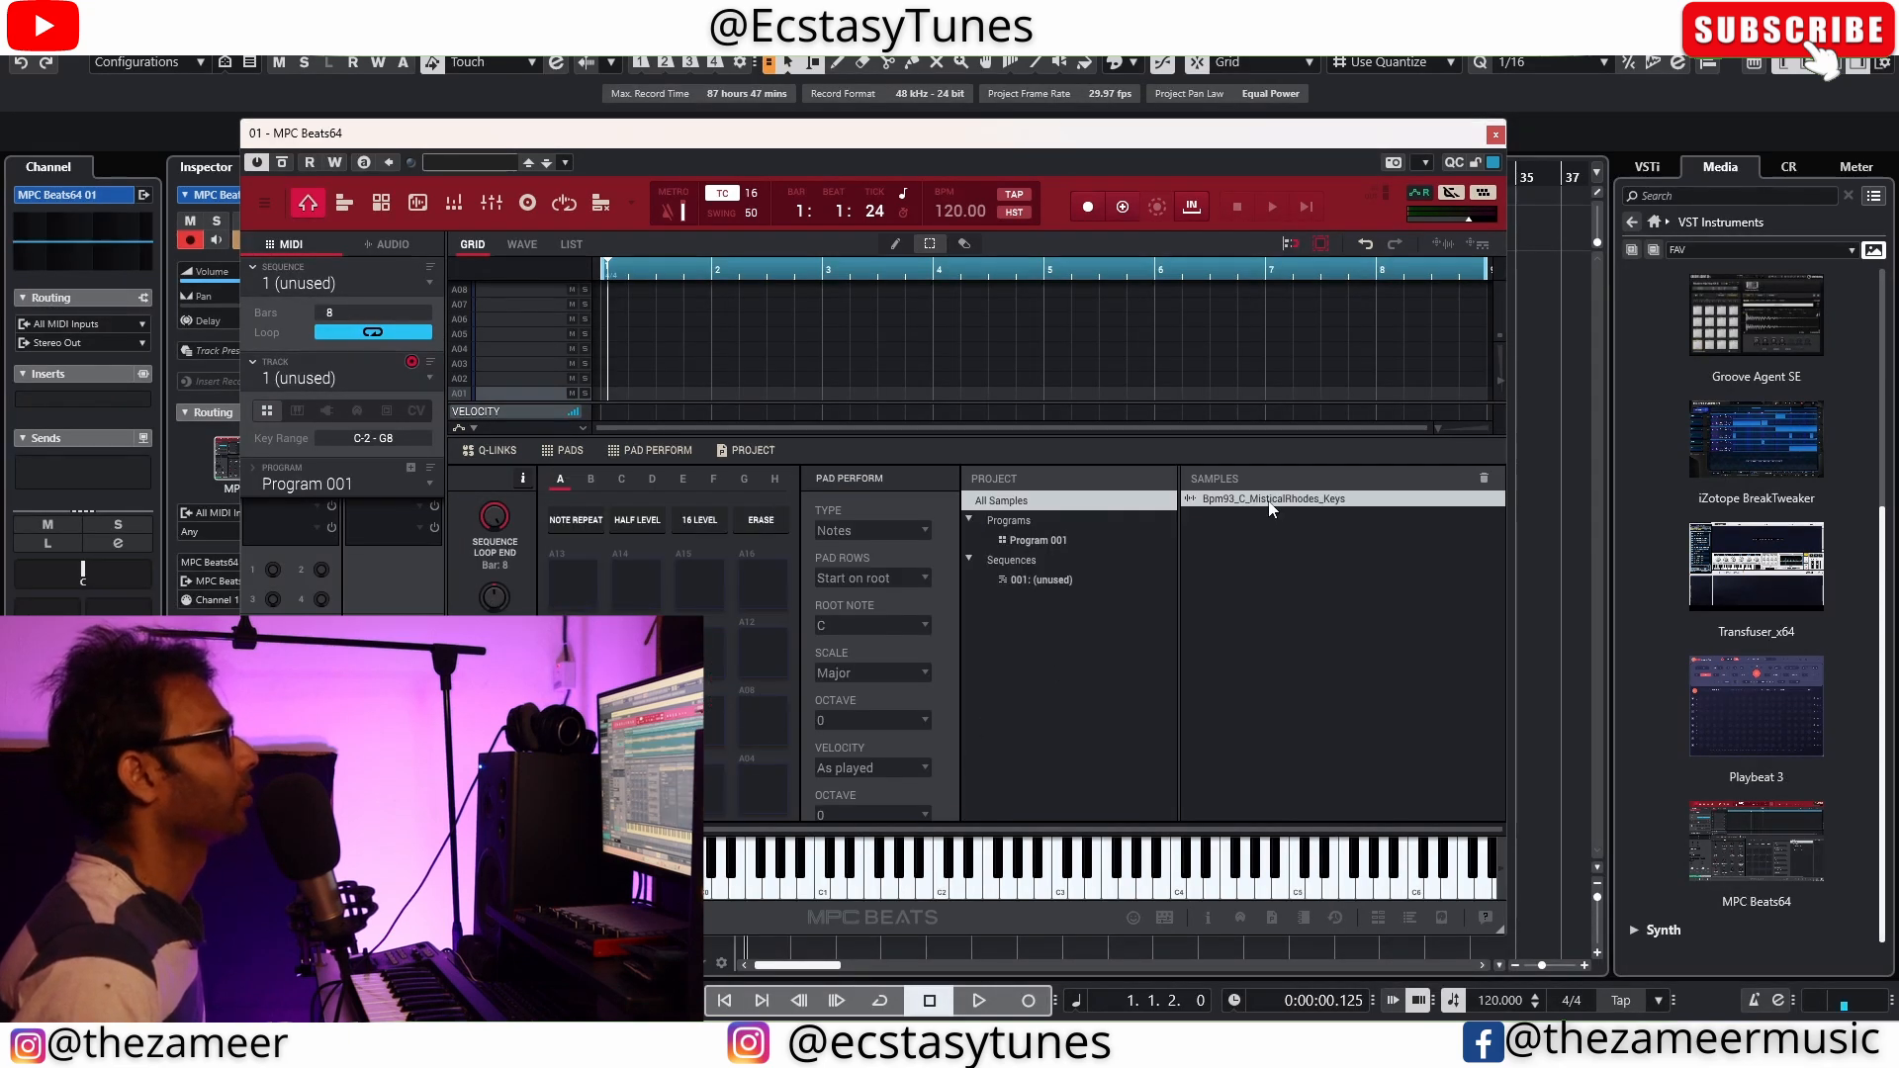
{"action": "double_click", "coordinate": [1269, 502]}
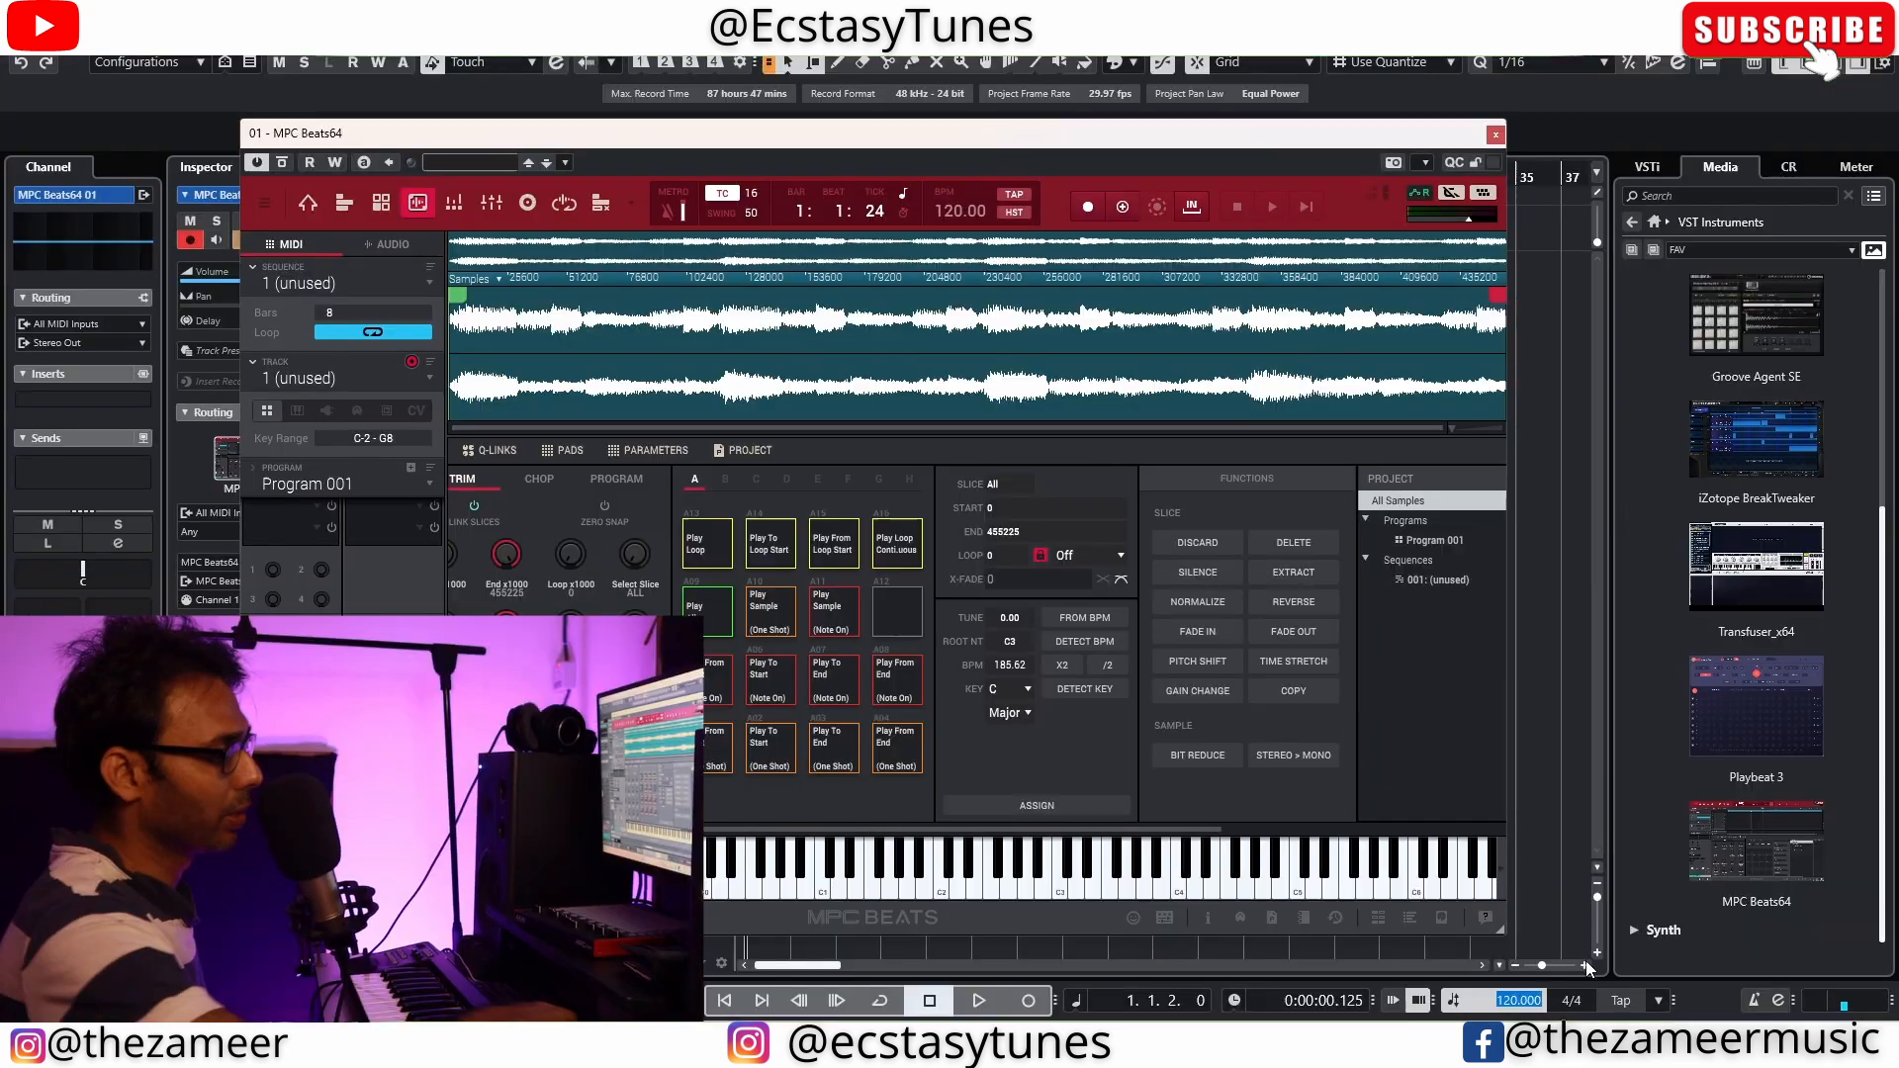
Set the project tempo to 90 BPM and the sample's chop mode to Manual
{"action": "type", "text": "90"}
{"action": "key", "text": "Return"}
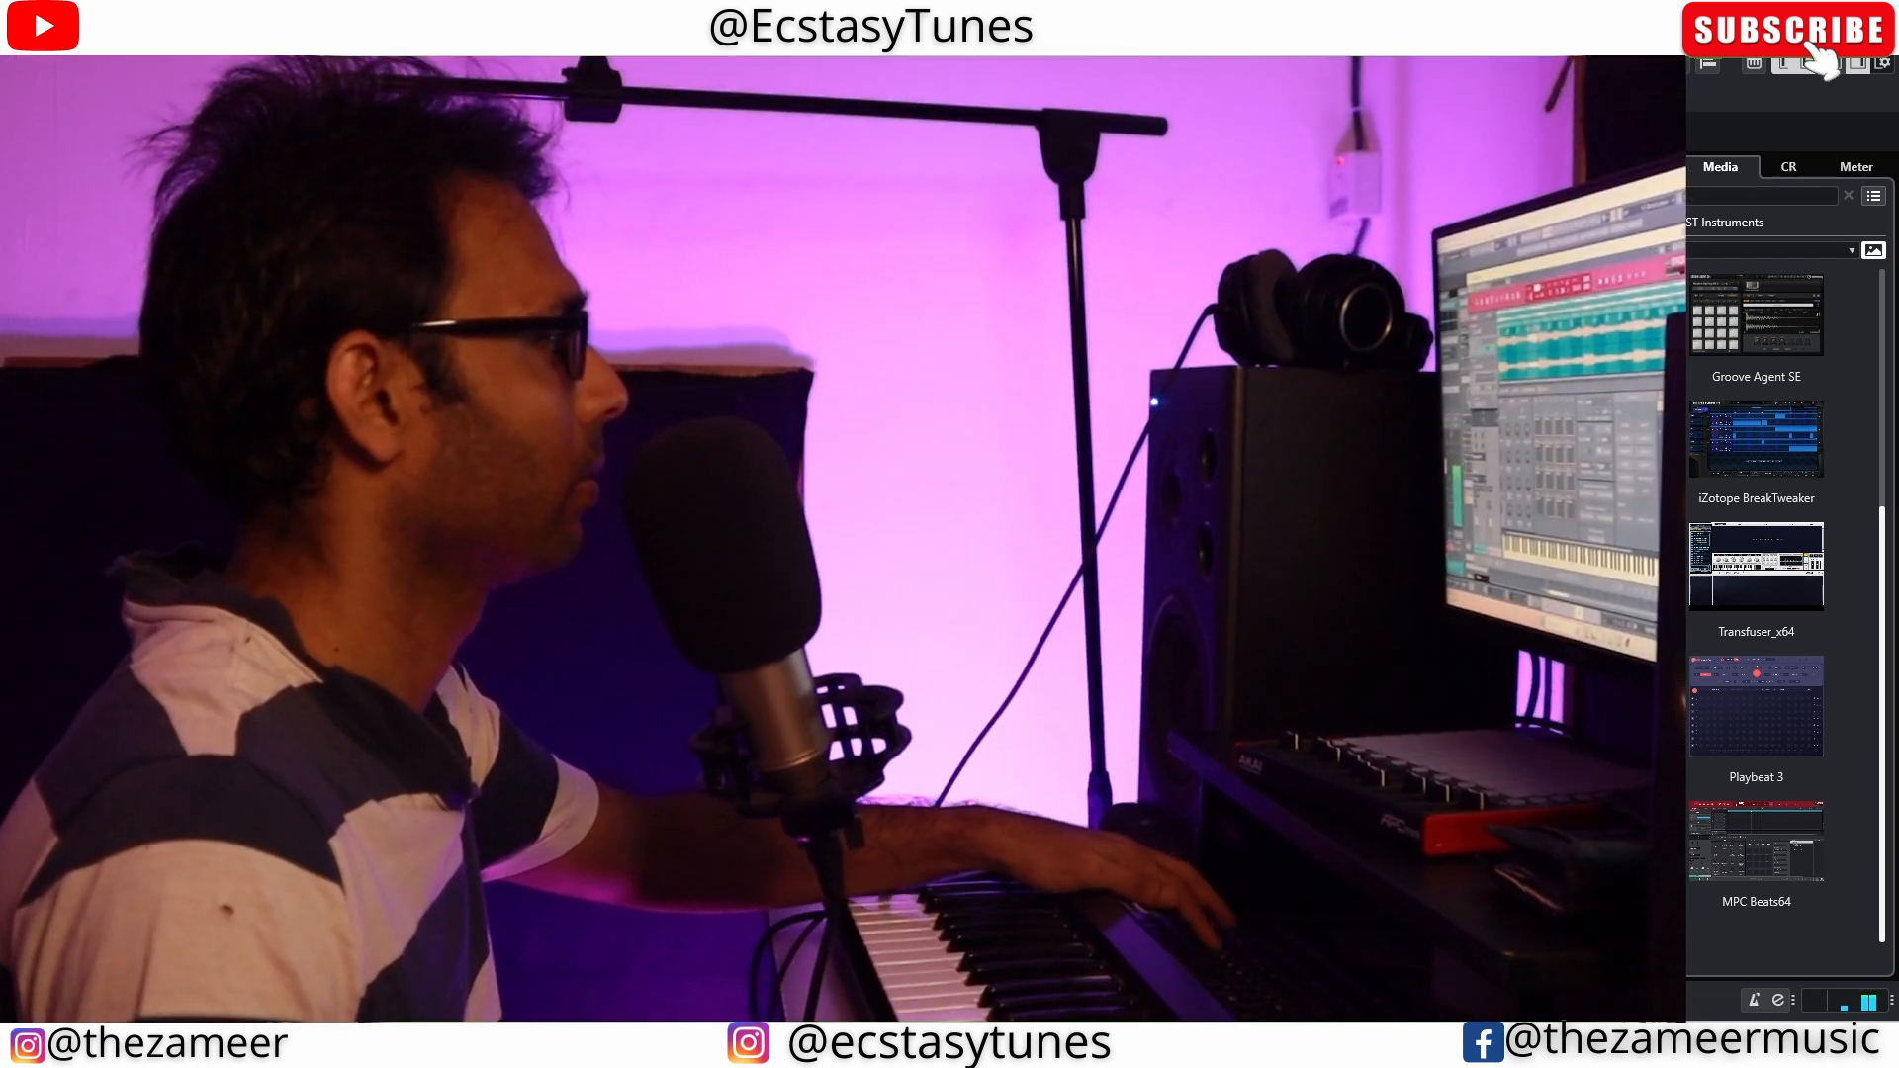
{"action": "left_click", "coordinate": [1111, 514]}
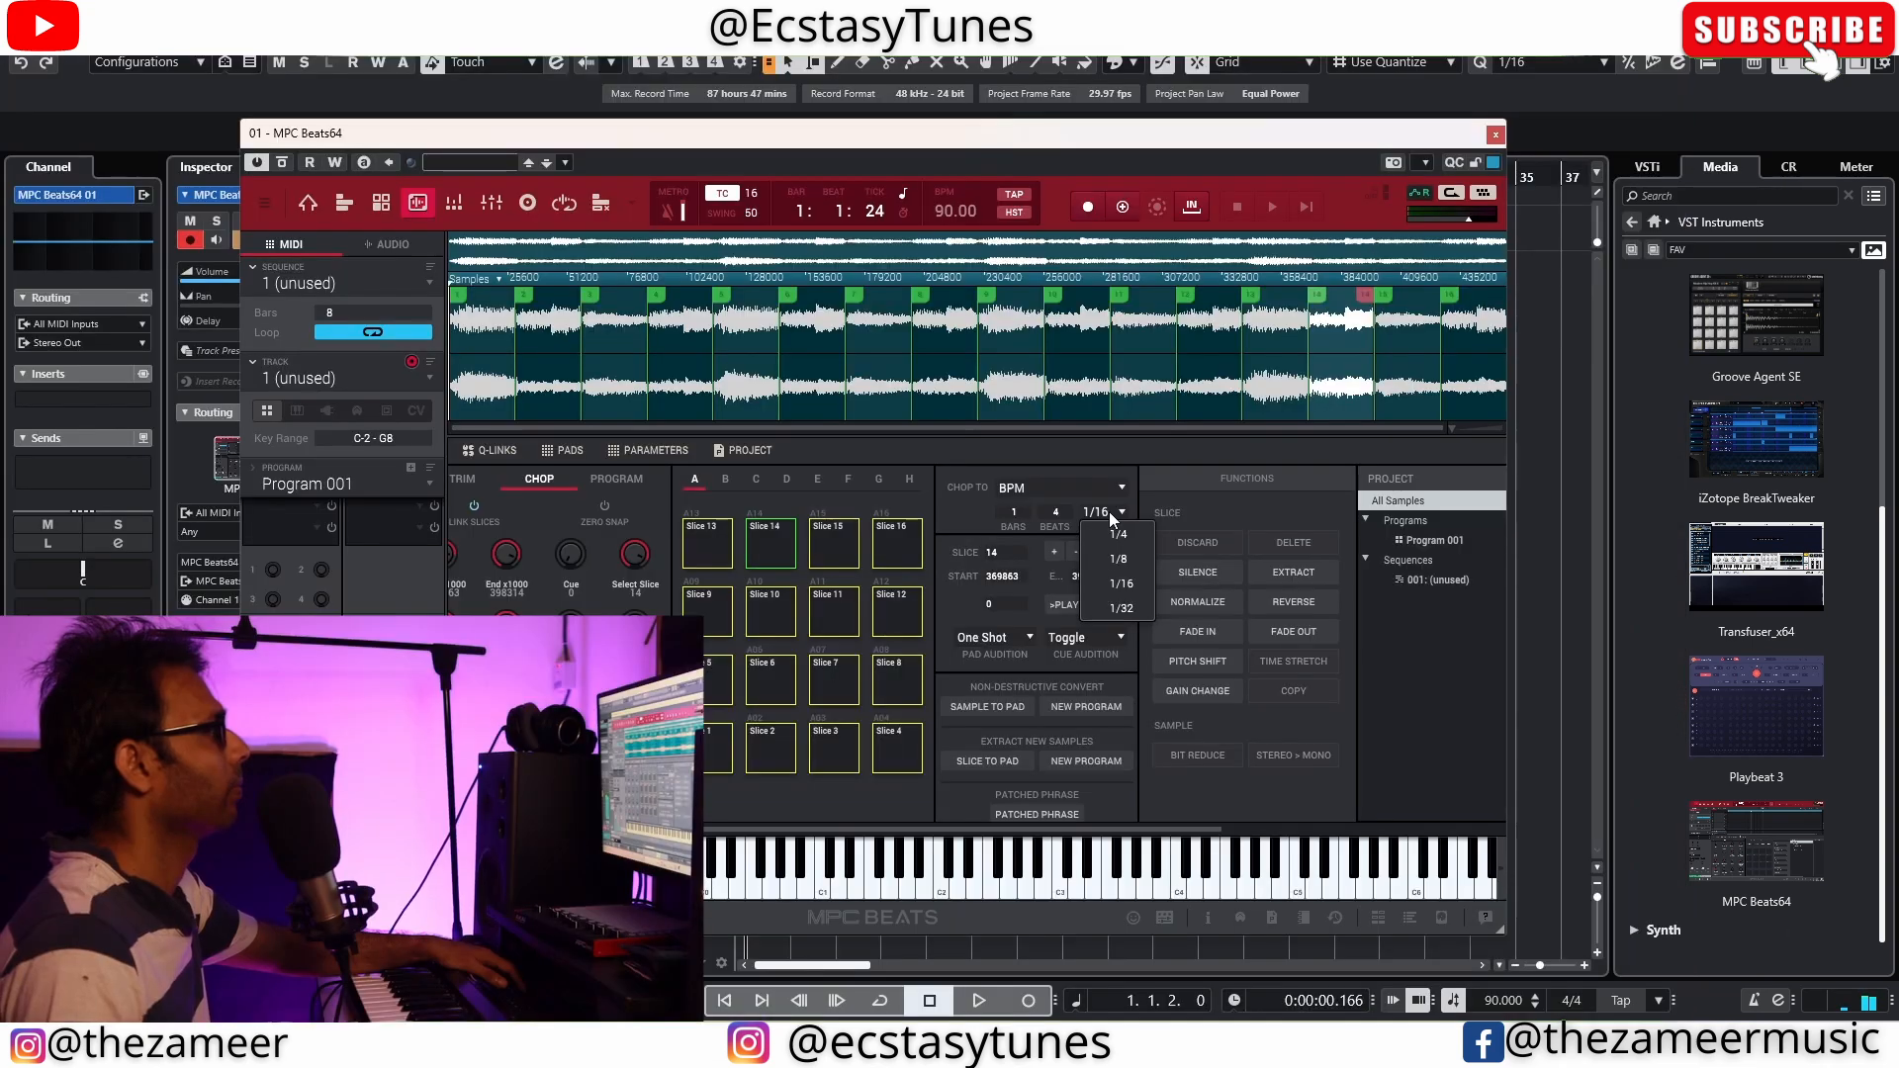
{"action": "left_click", "coordinate": [1114, 562]}
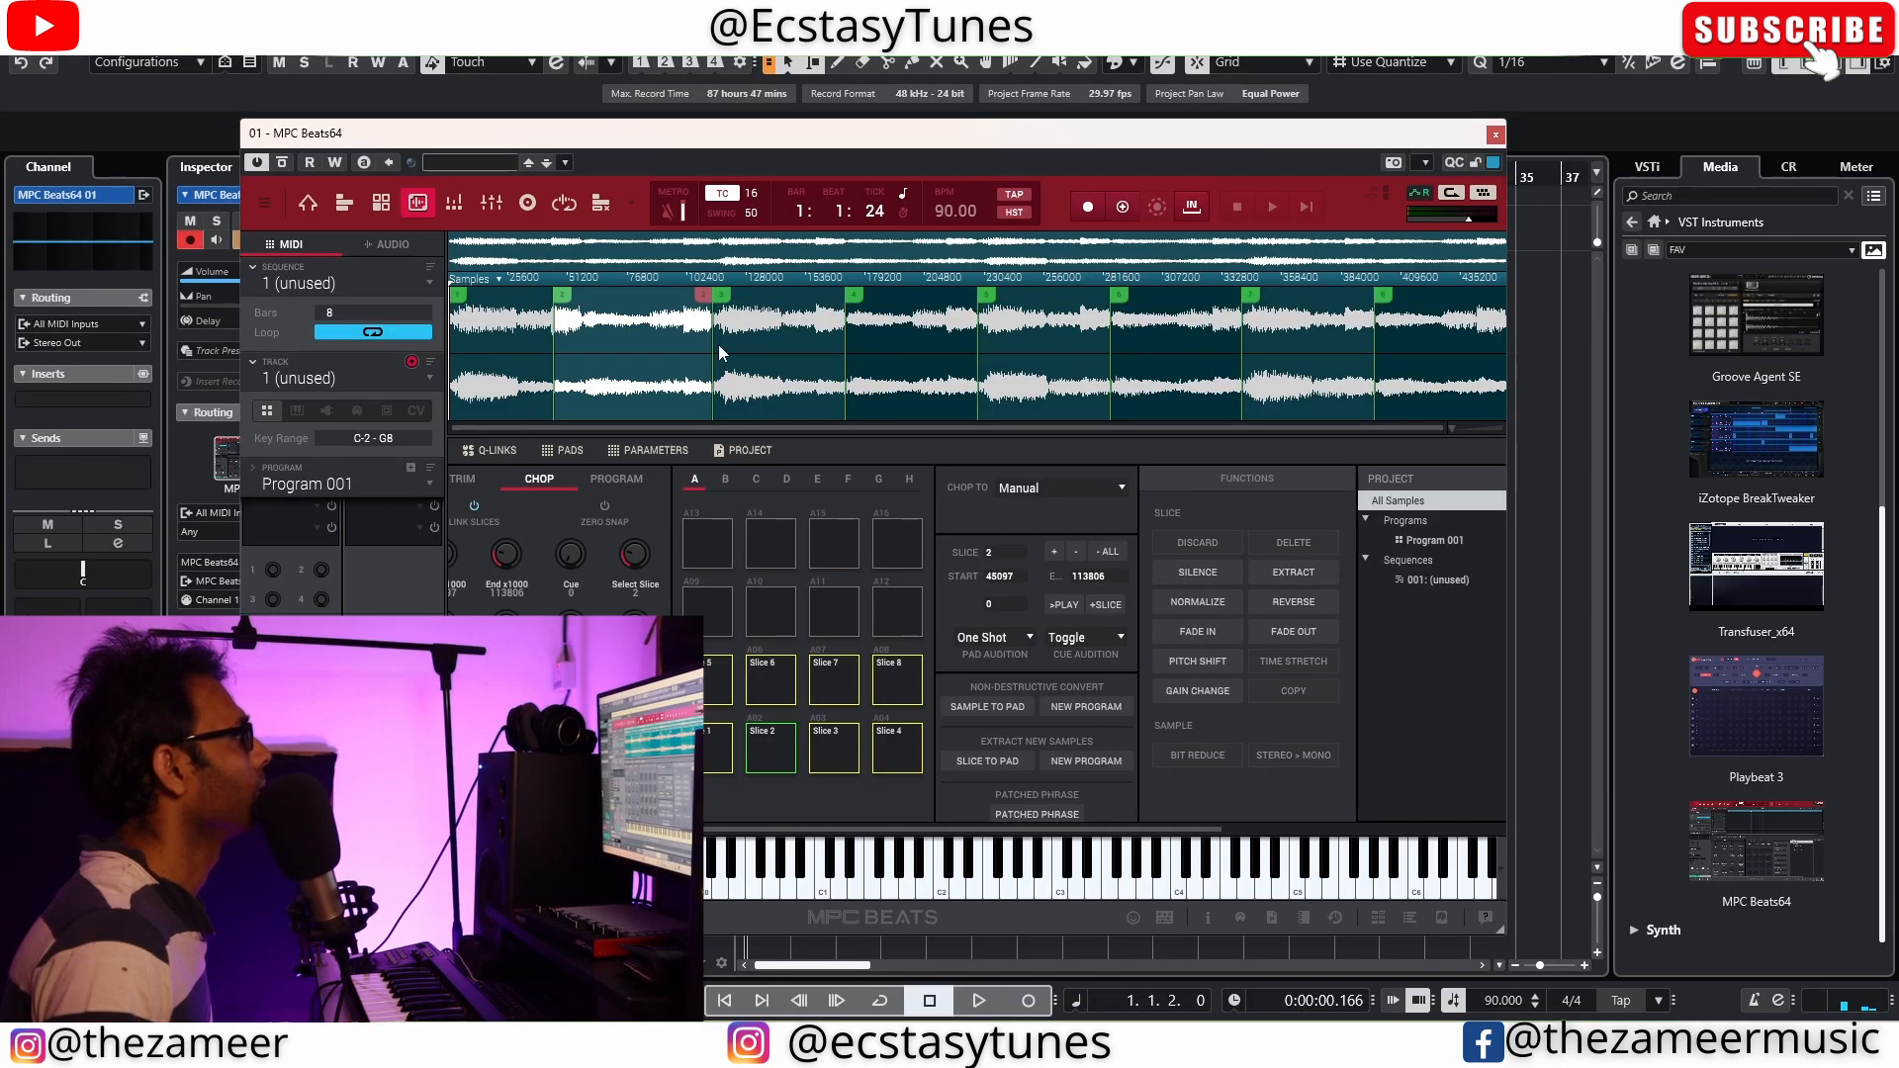
Fine-tune the start of slice 3 to 100819 and add further manual slices along the waveform
{"action": "left_click_drag", "start_coordinate": [713, 340], "coordinate": [718, 340]}
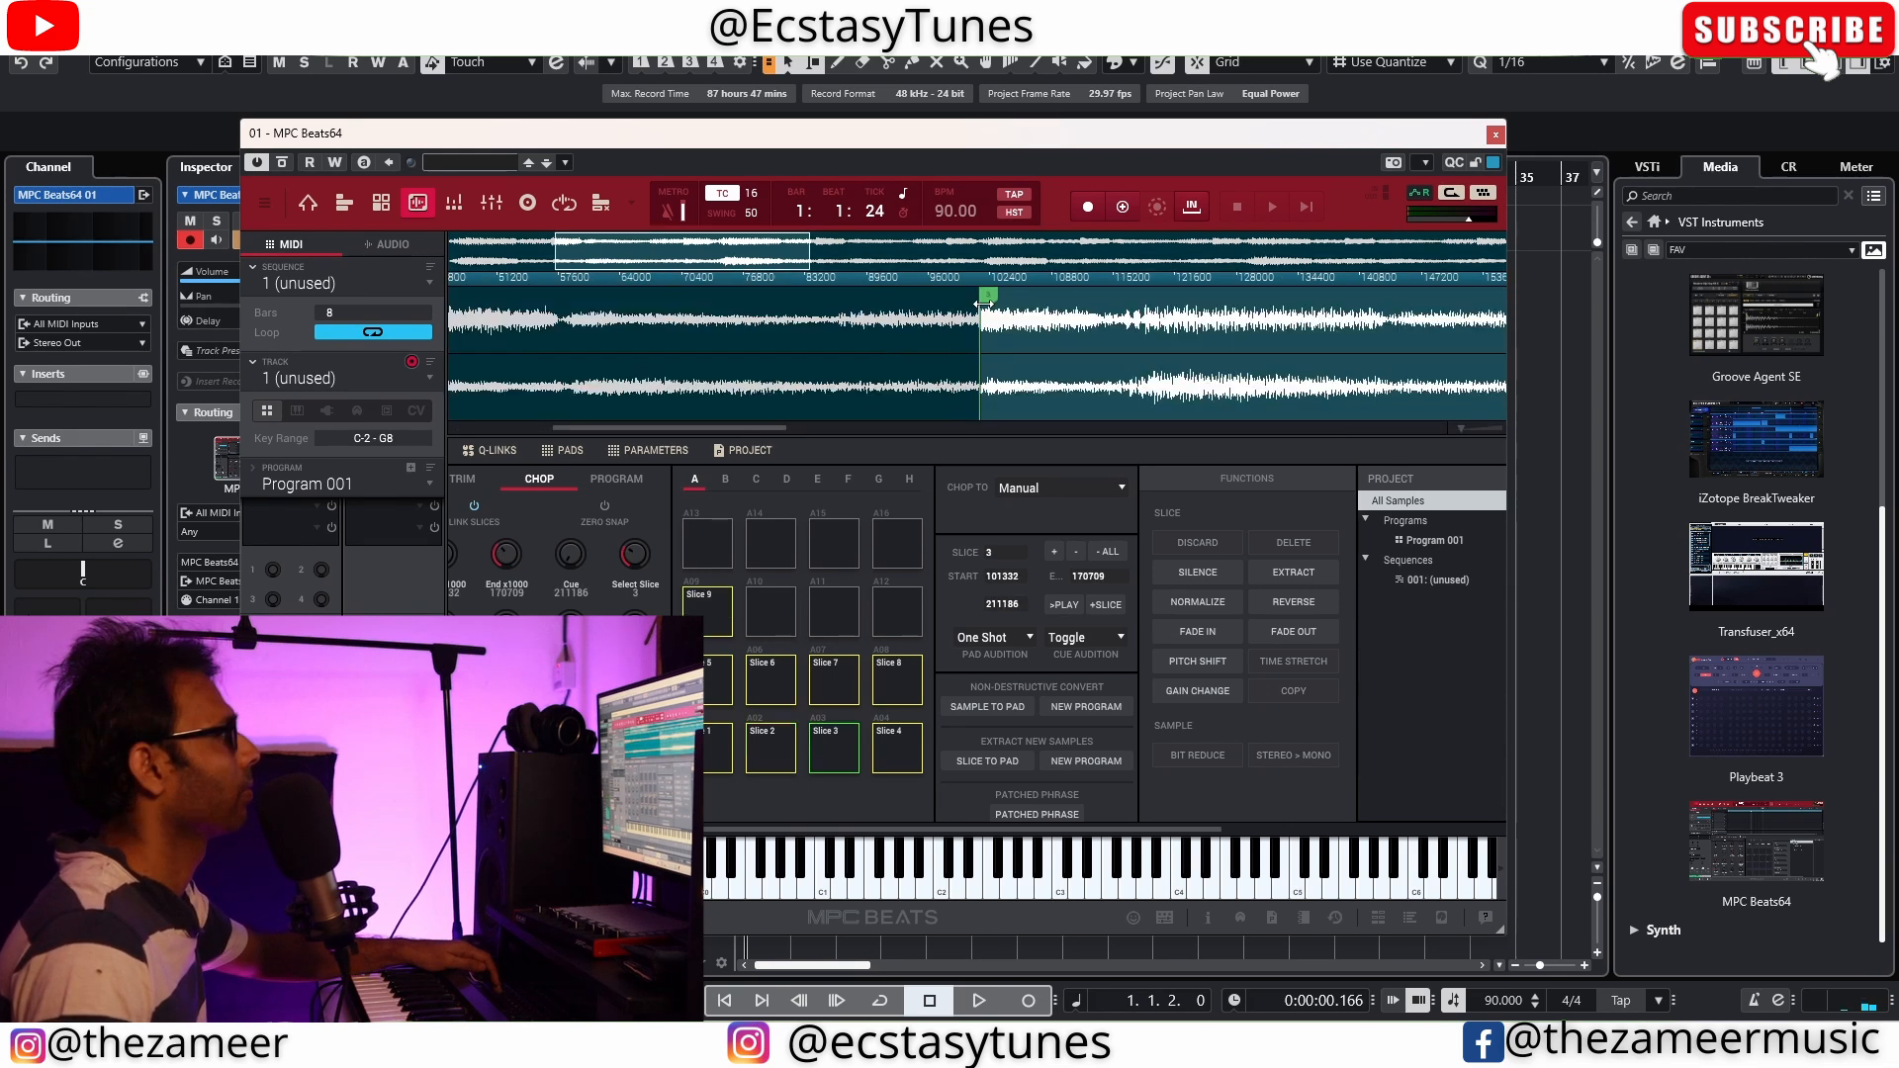
{"action": "left_click_drag", "start_coordinate": [983, 300], "coordinate": [977, 300]}
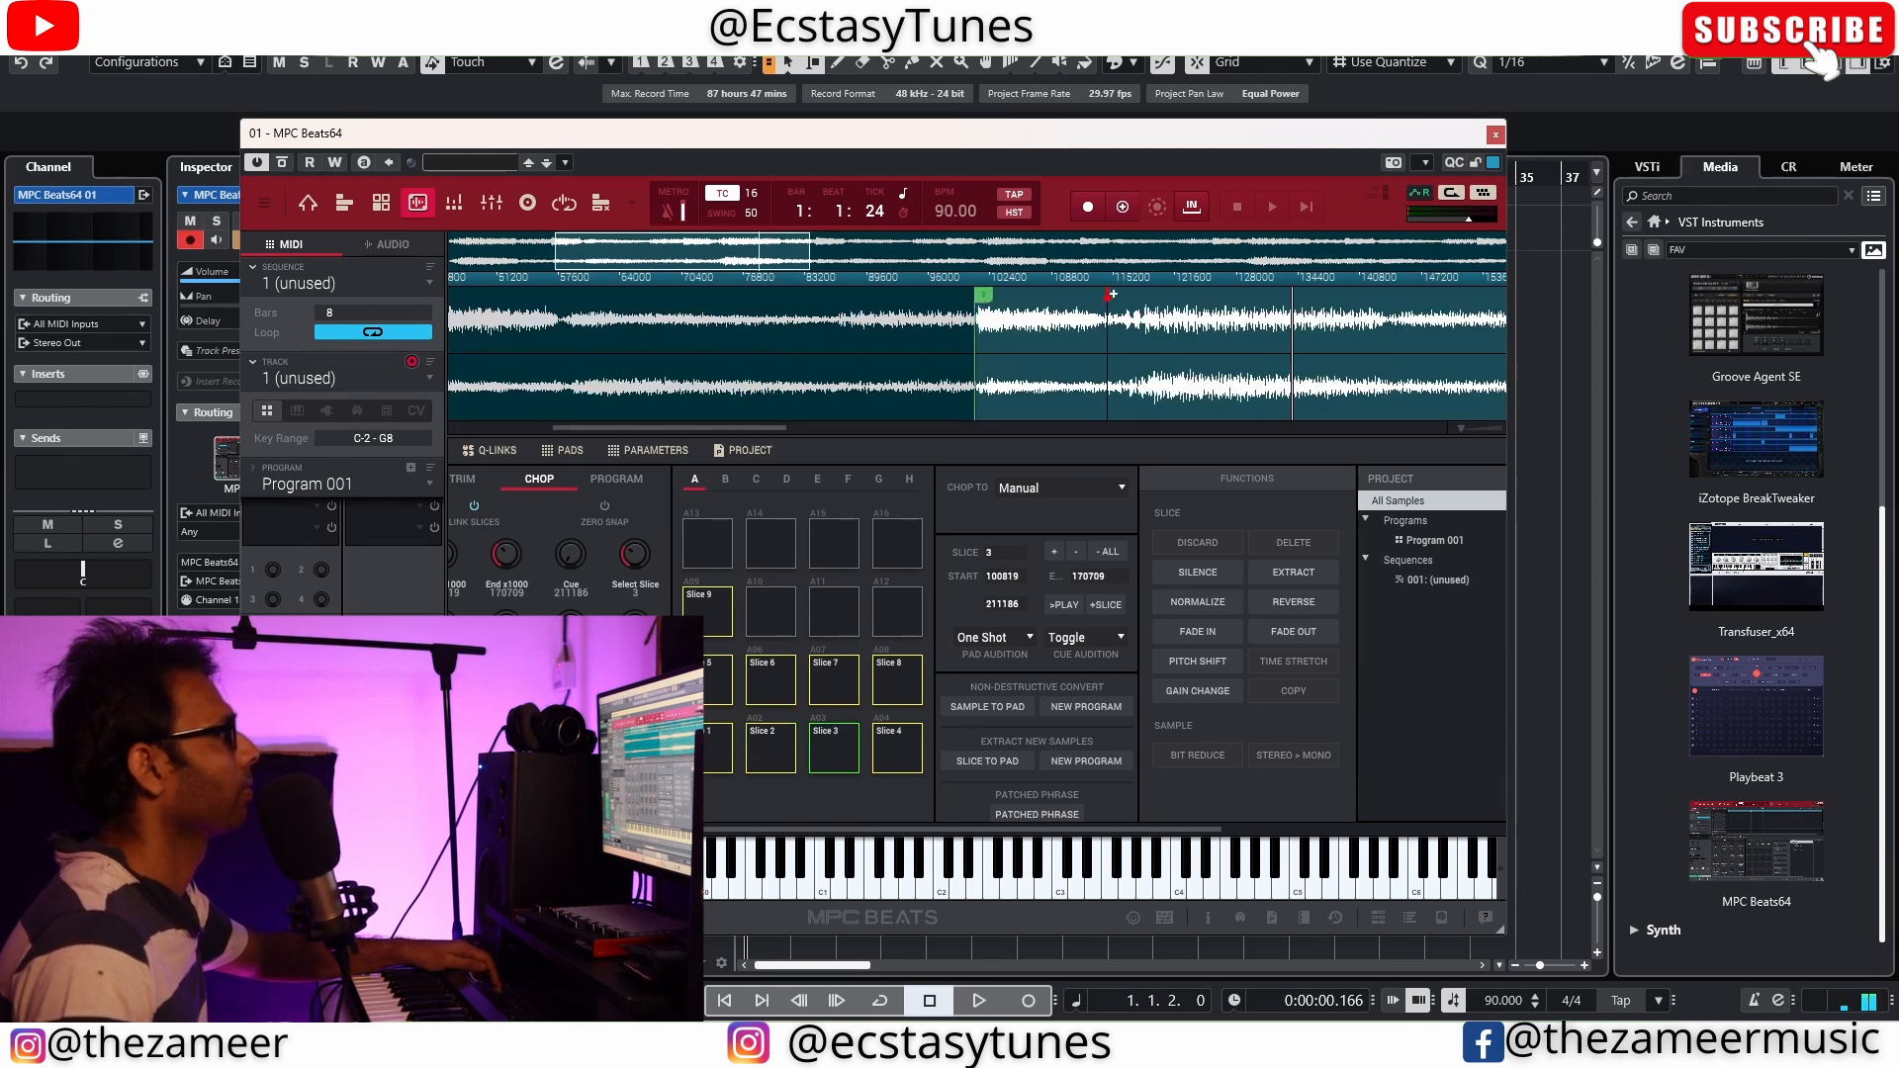
{"action": "left_click", "coordinate": [1110, 294]}
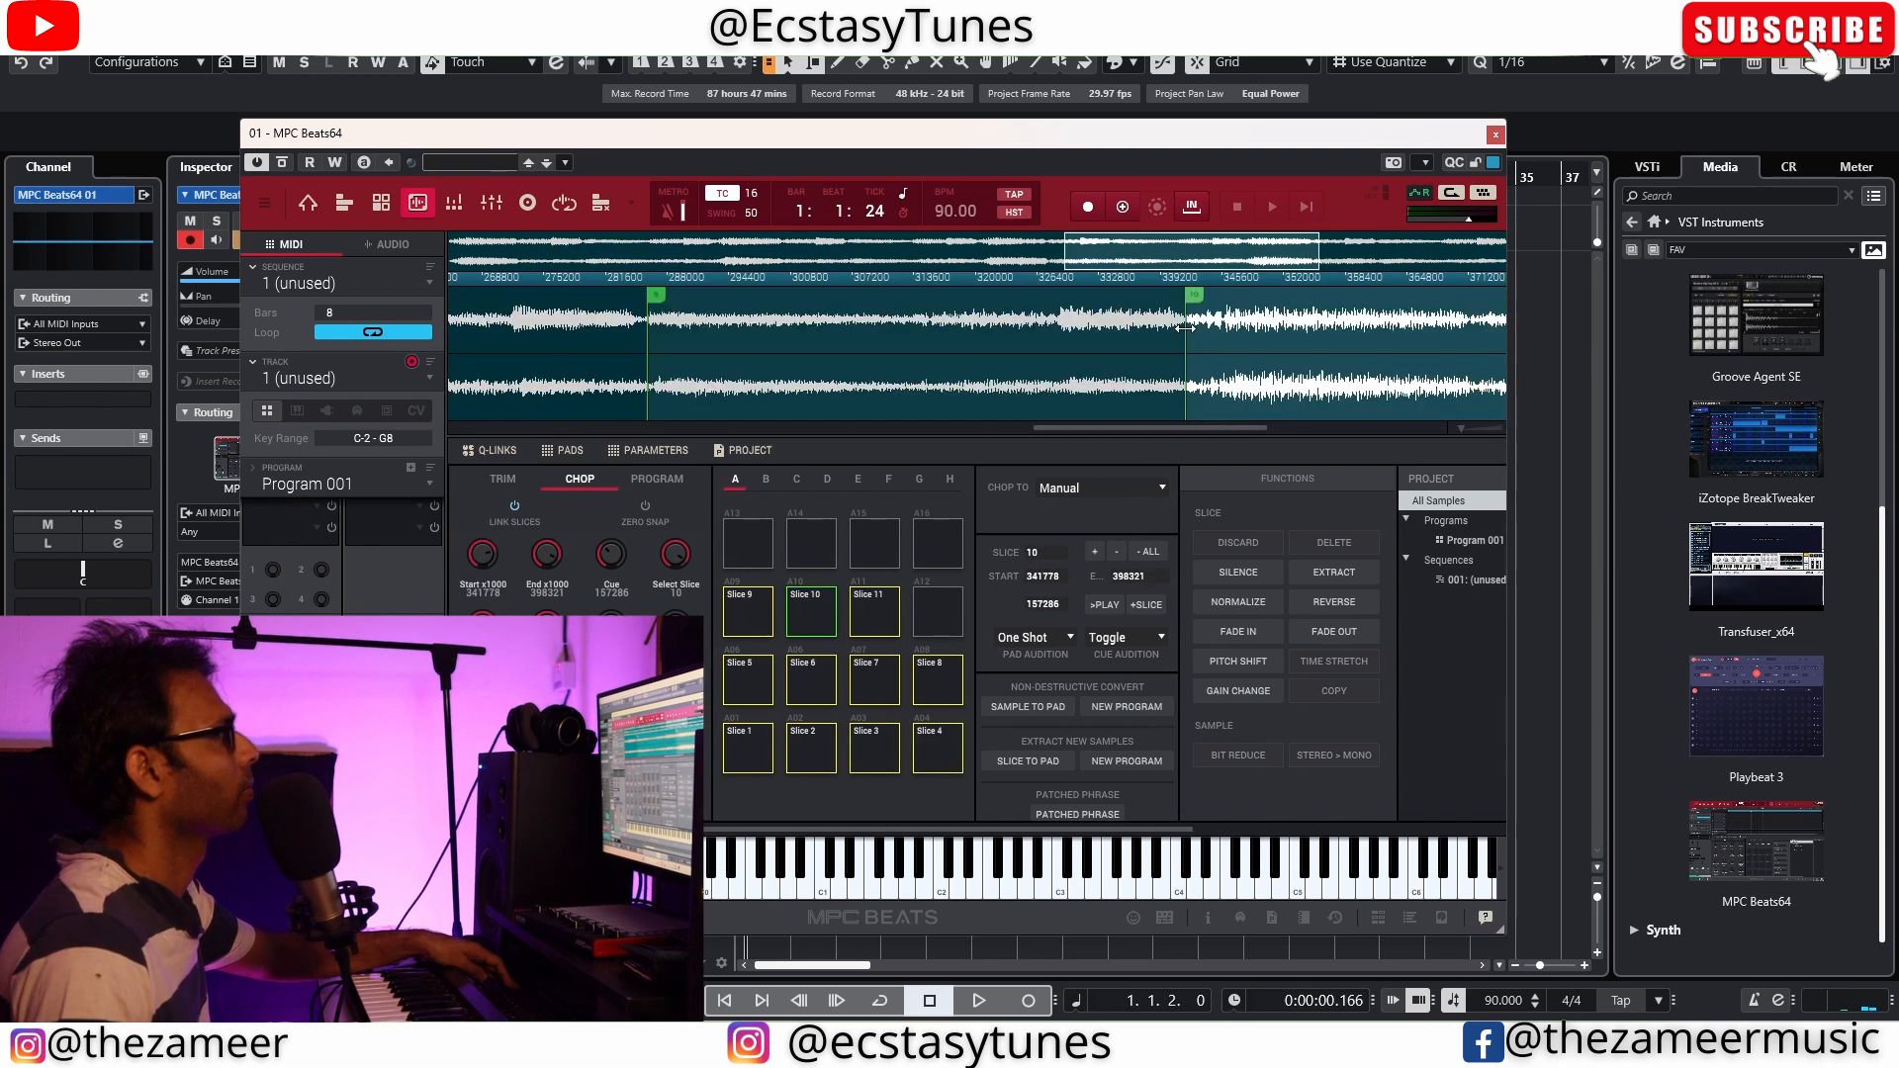
{"action": "left_click", "coordinate": [1194, 340]}
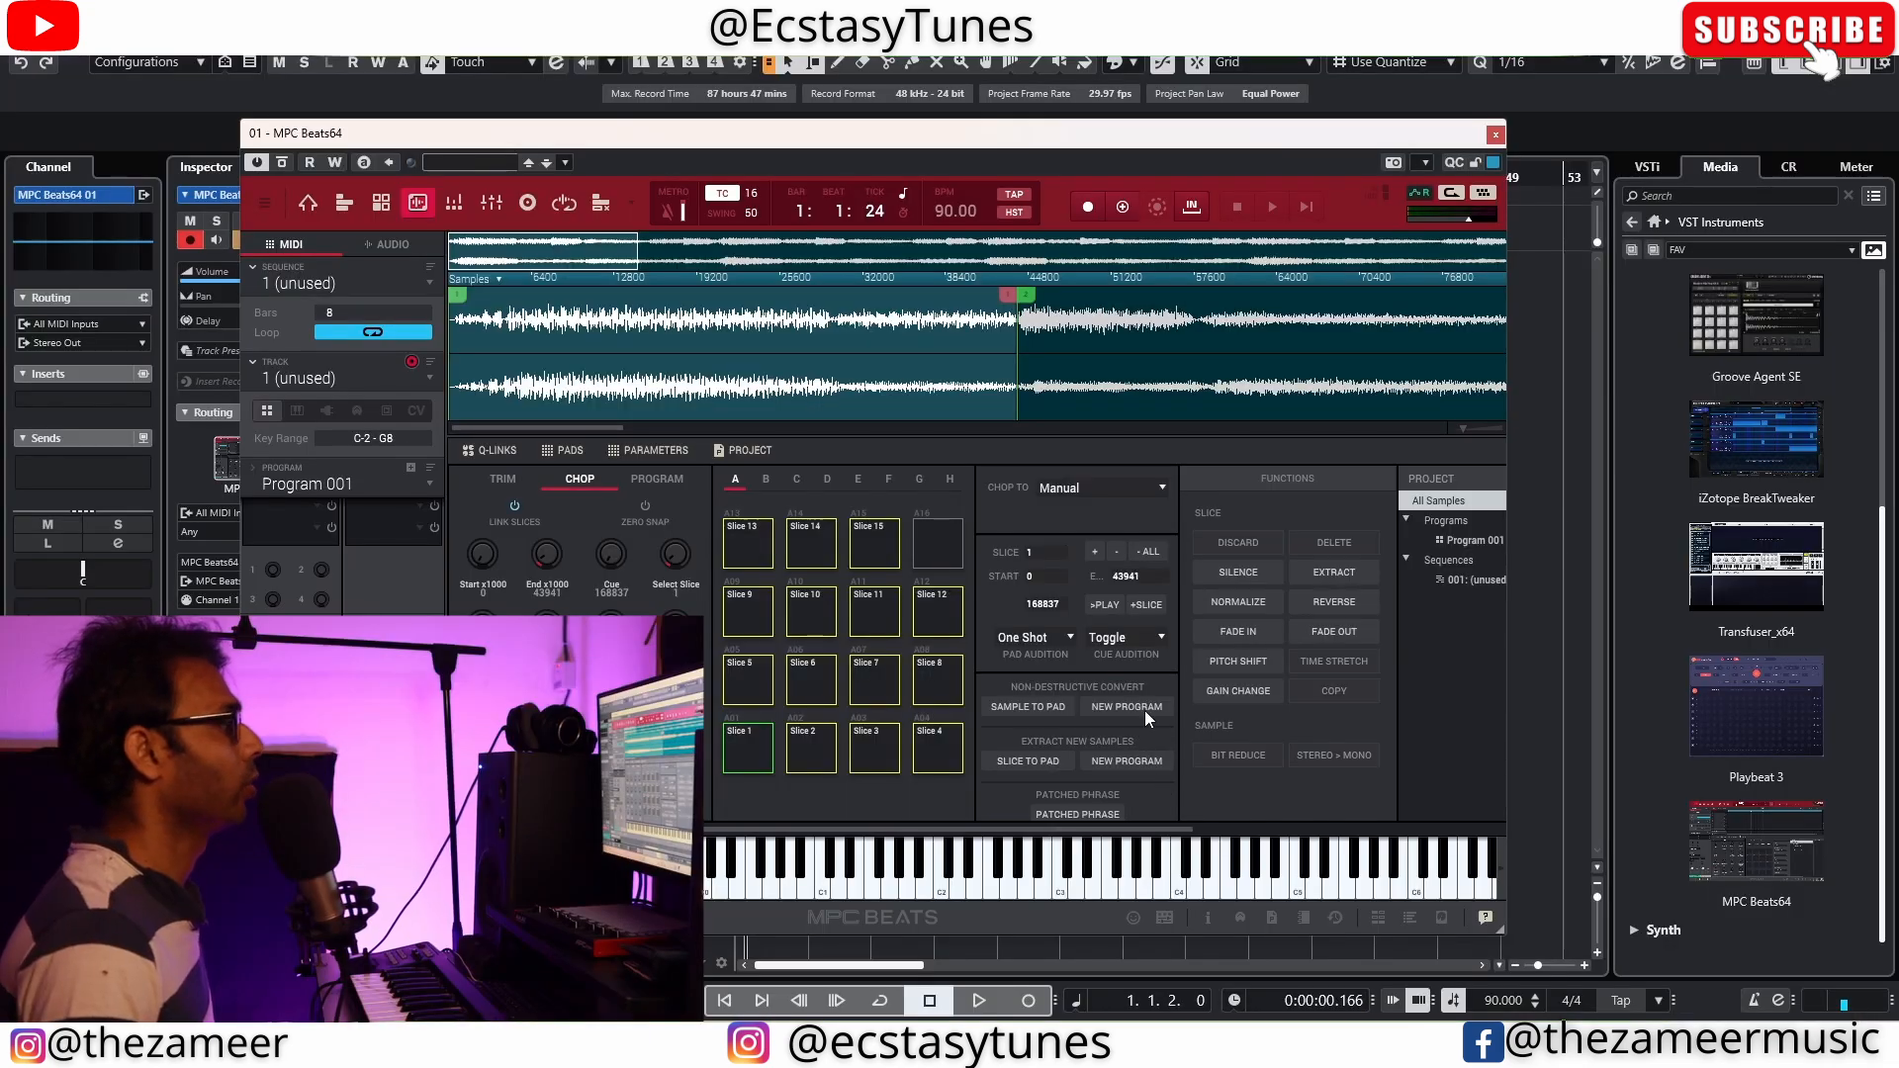
Convert the slices to a new drum program using the Pad Parameters slice type
{"action": "left_click", "coordinate": [1140, 708]}
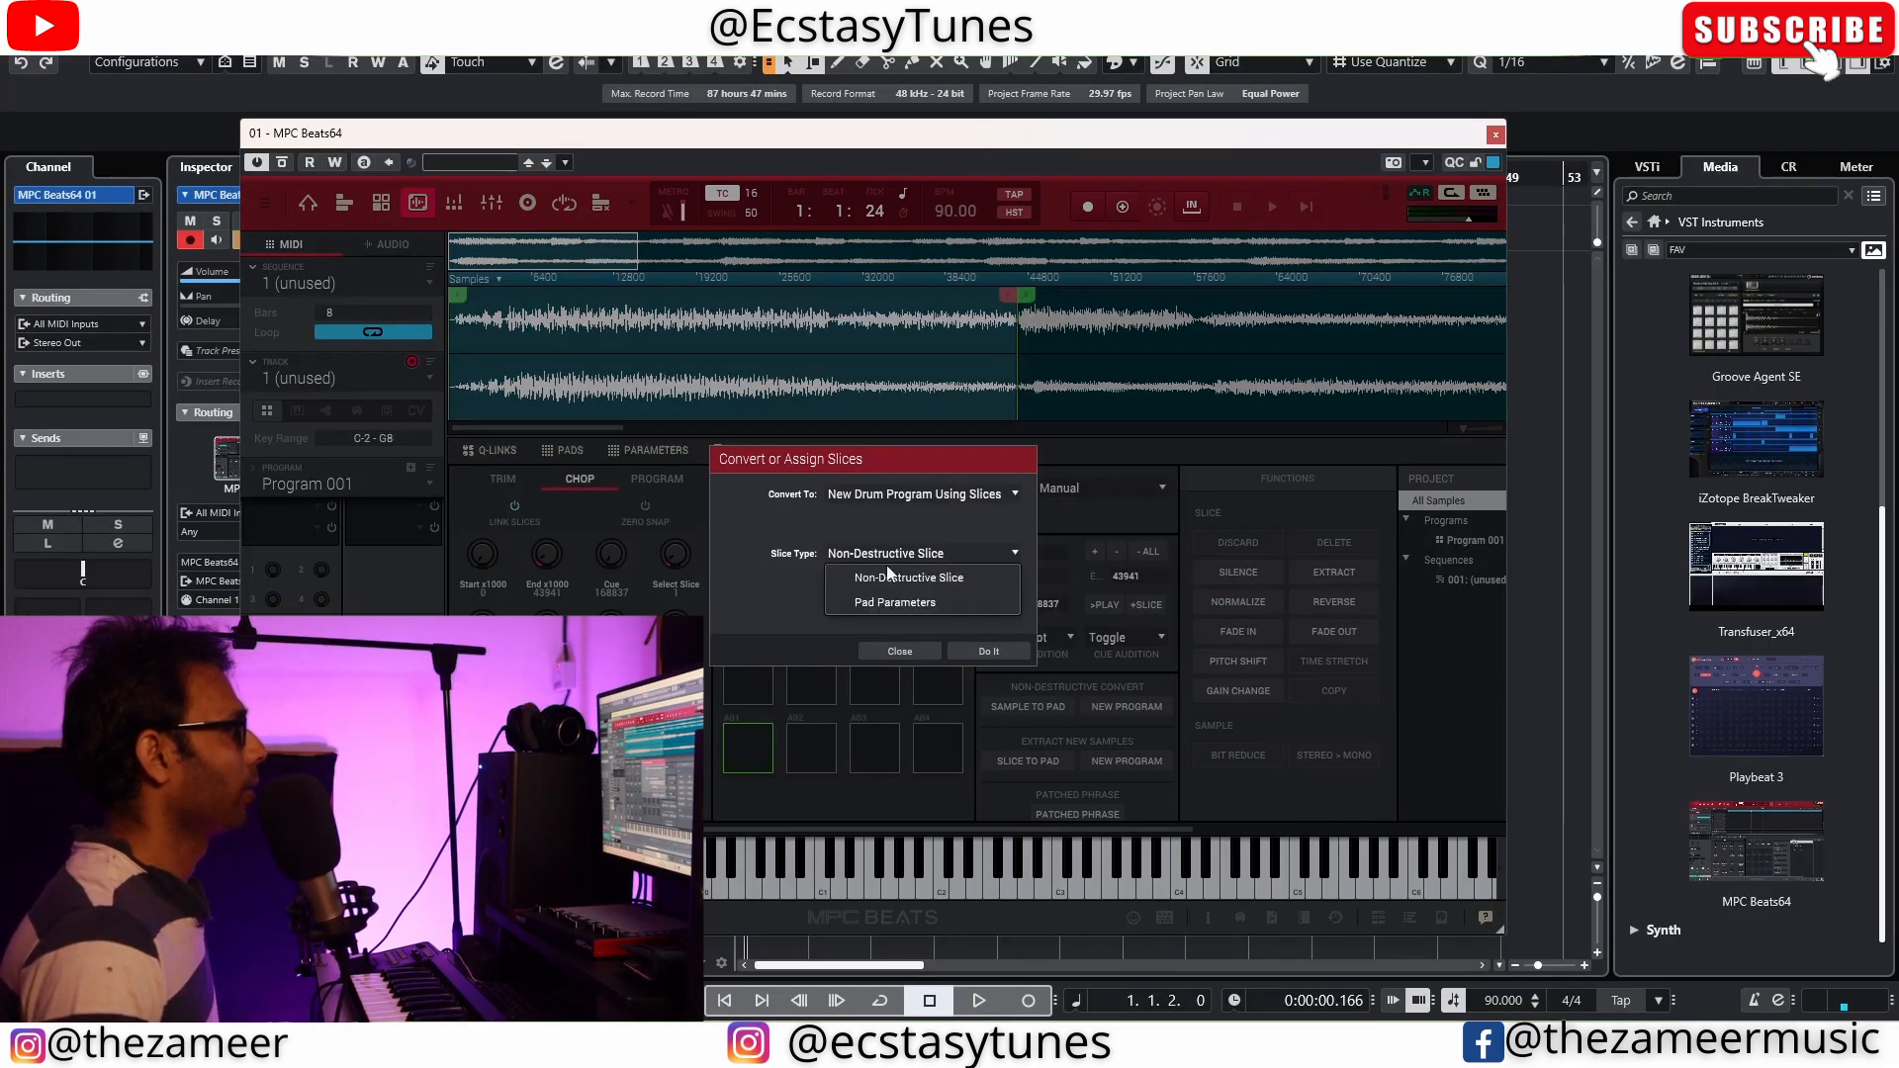
{"action": "left_click", "coordinate": [902, 601]}
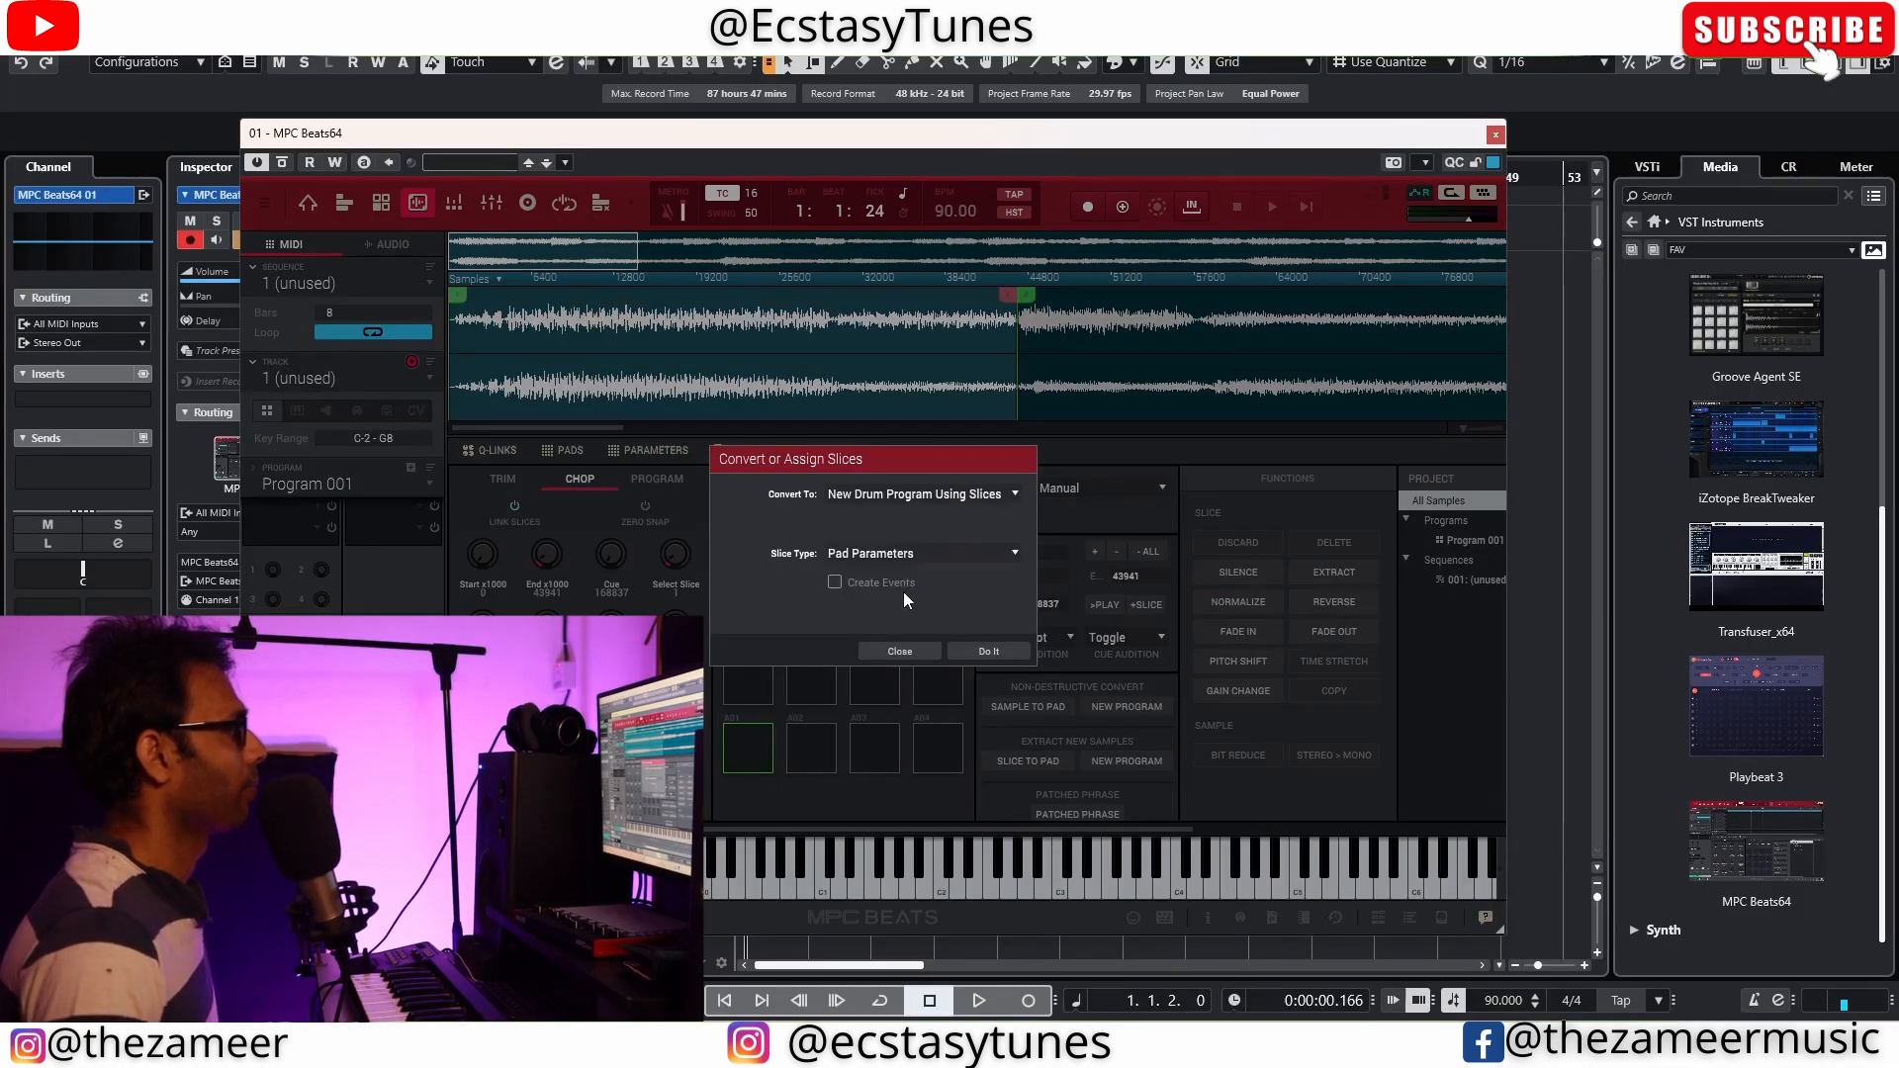
{"action": "left_click", "coordinate": [988, 651]}
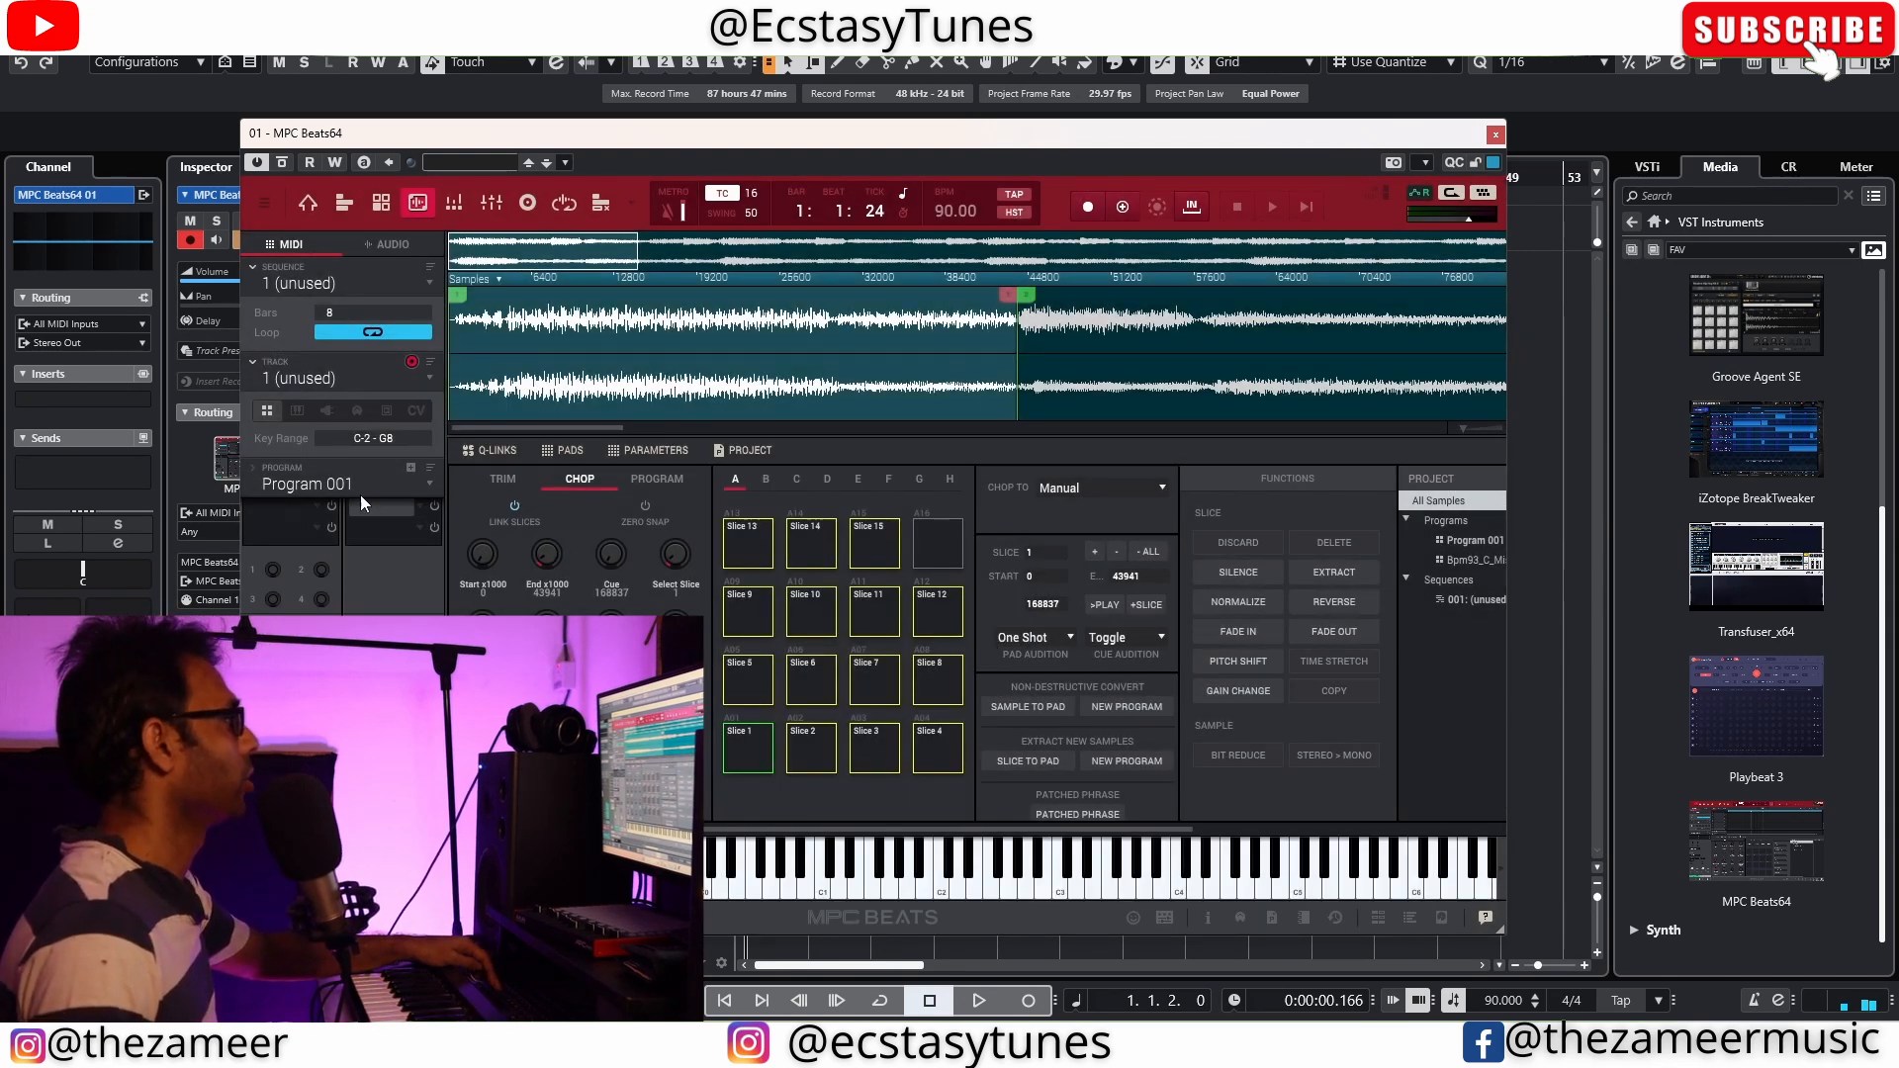
Open the program editor and assign the Bpm93_C_MisticalRhodes_Keys program to the first track
{"action": "left_click", "coordinate": [429, 484]}
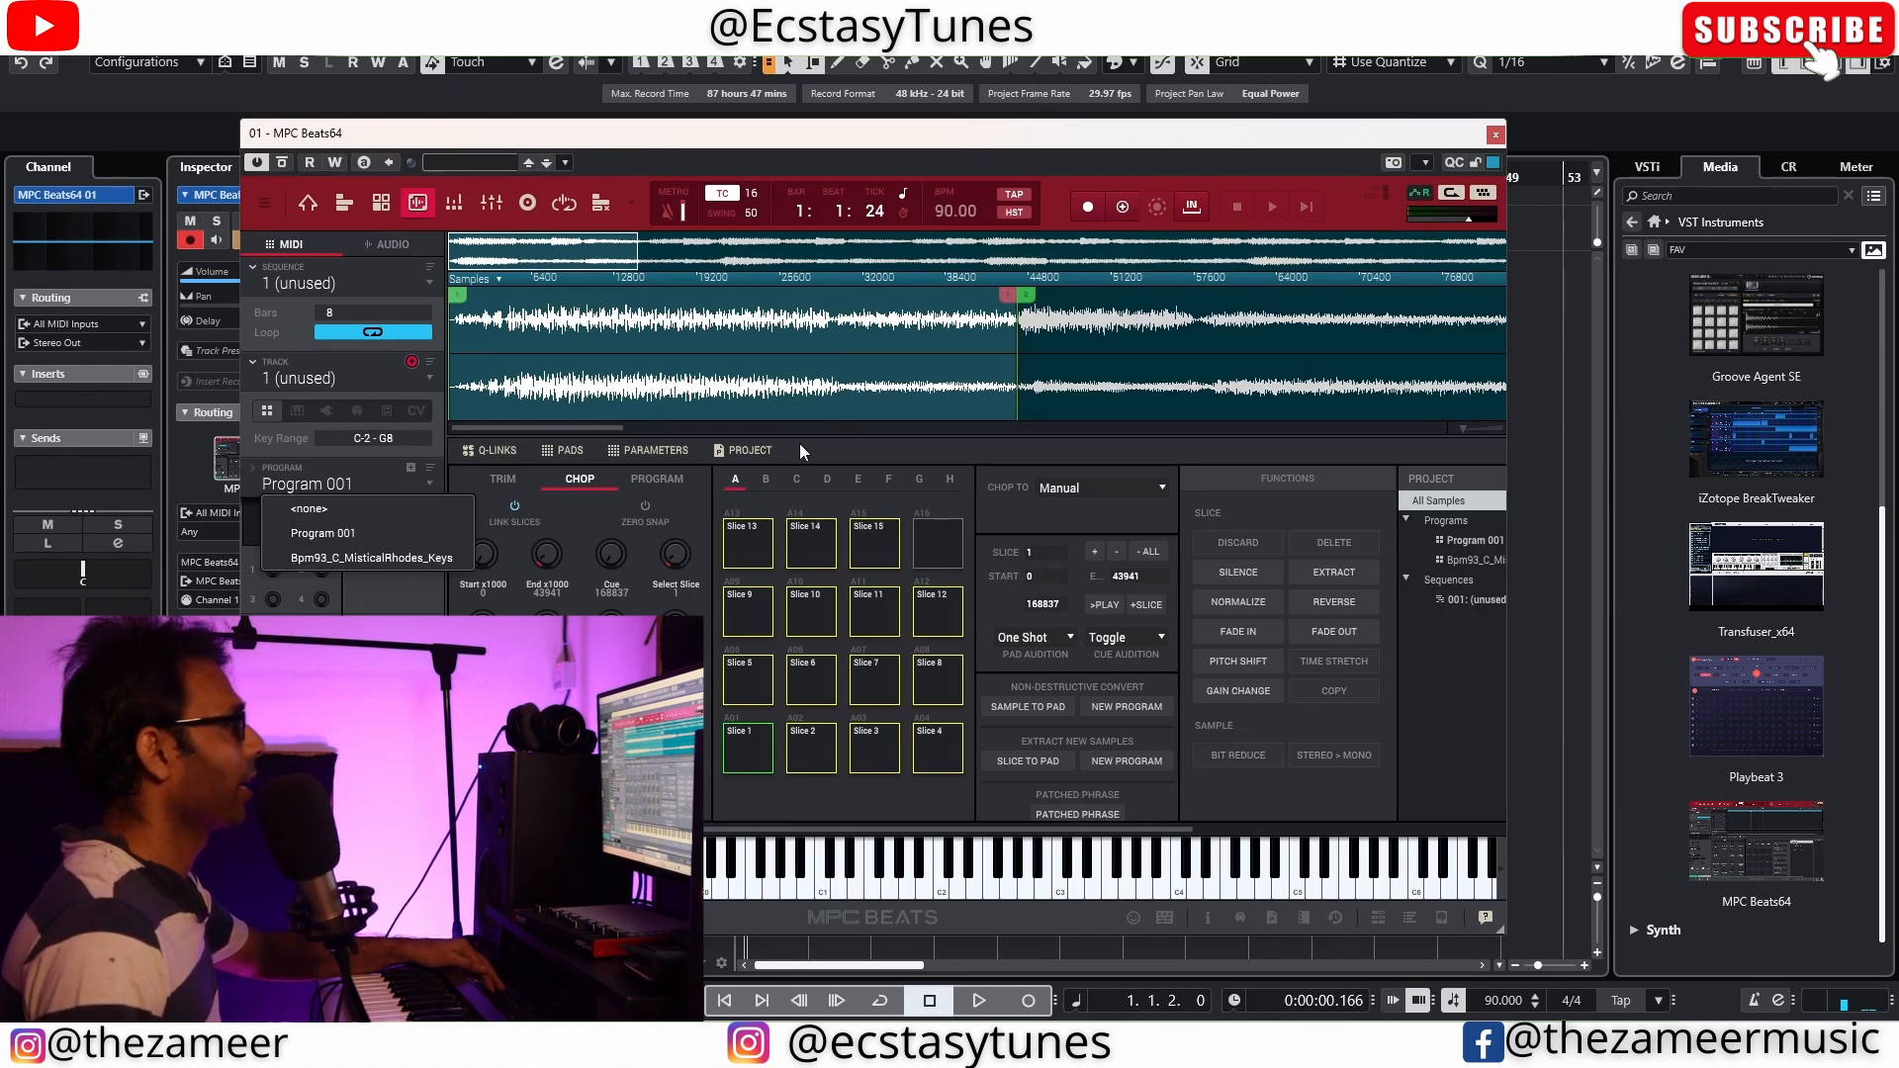
{"action": "left_click", "coordinate": [455, 203]}
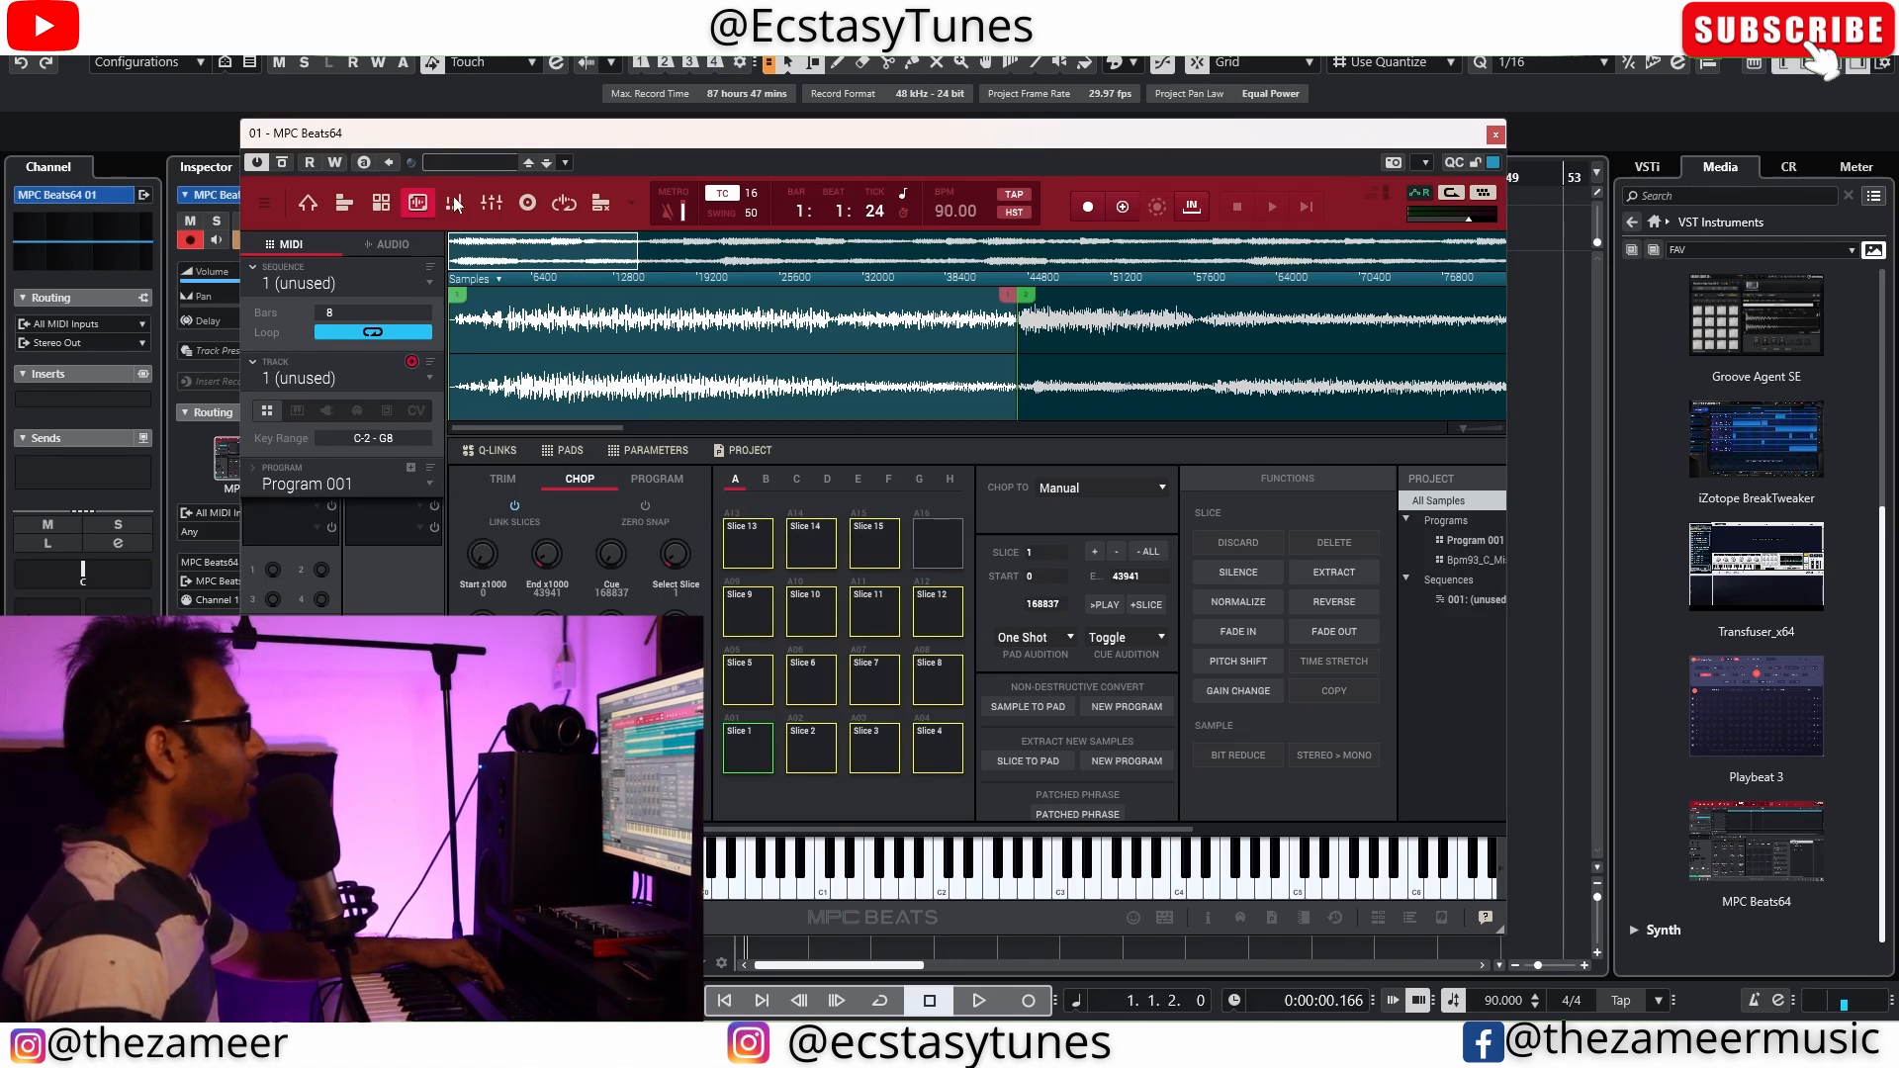
{"action": "left_click", "coordinate": [455, 203]}
{"action": "left_click", "coordinate": [527, 203]}
{"action": "left_click", "coordinate": [489, 203]}
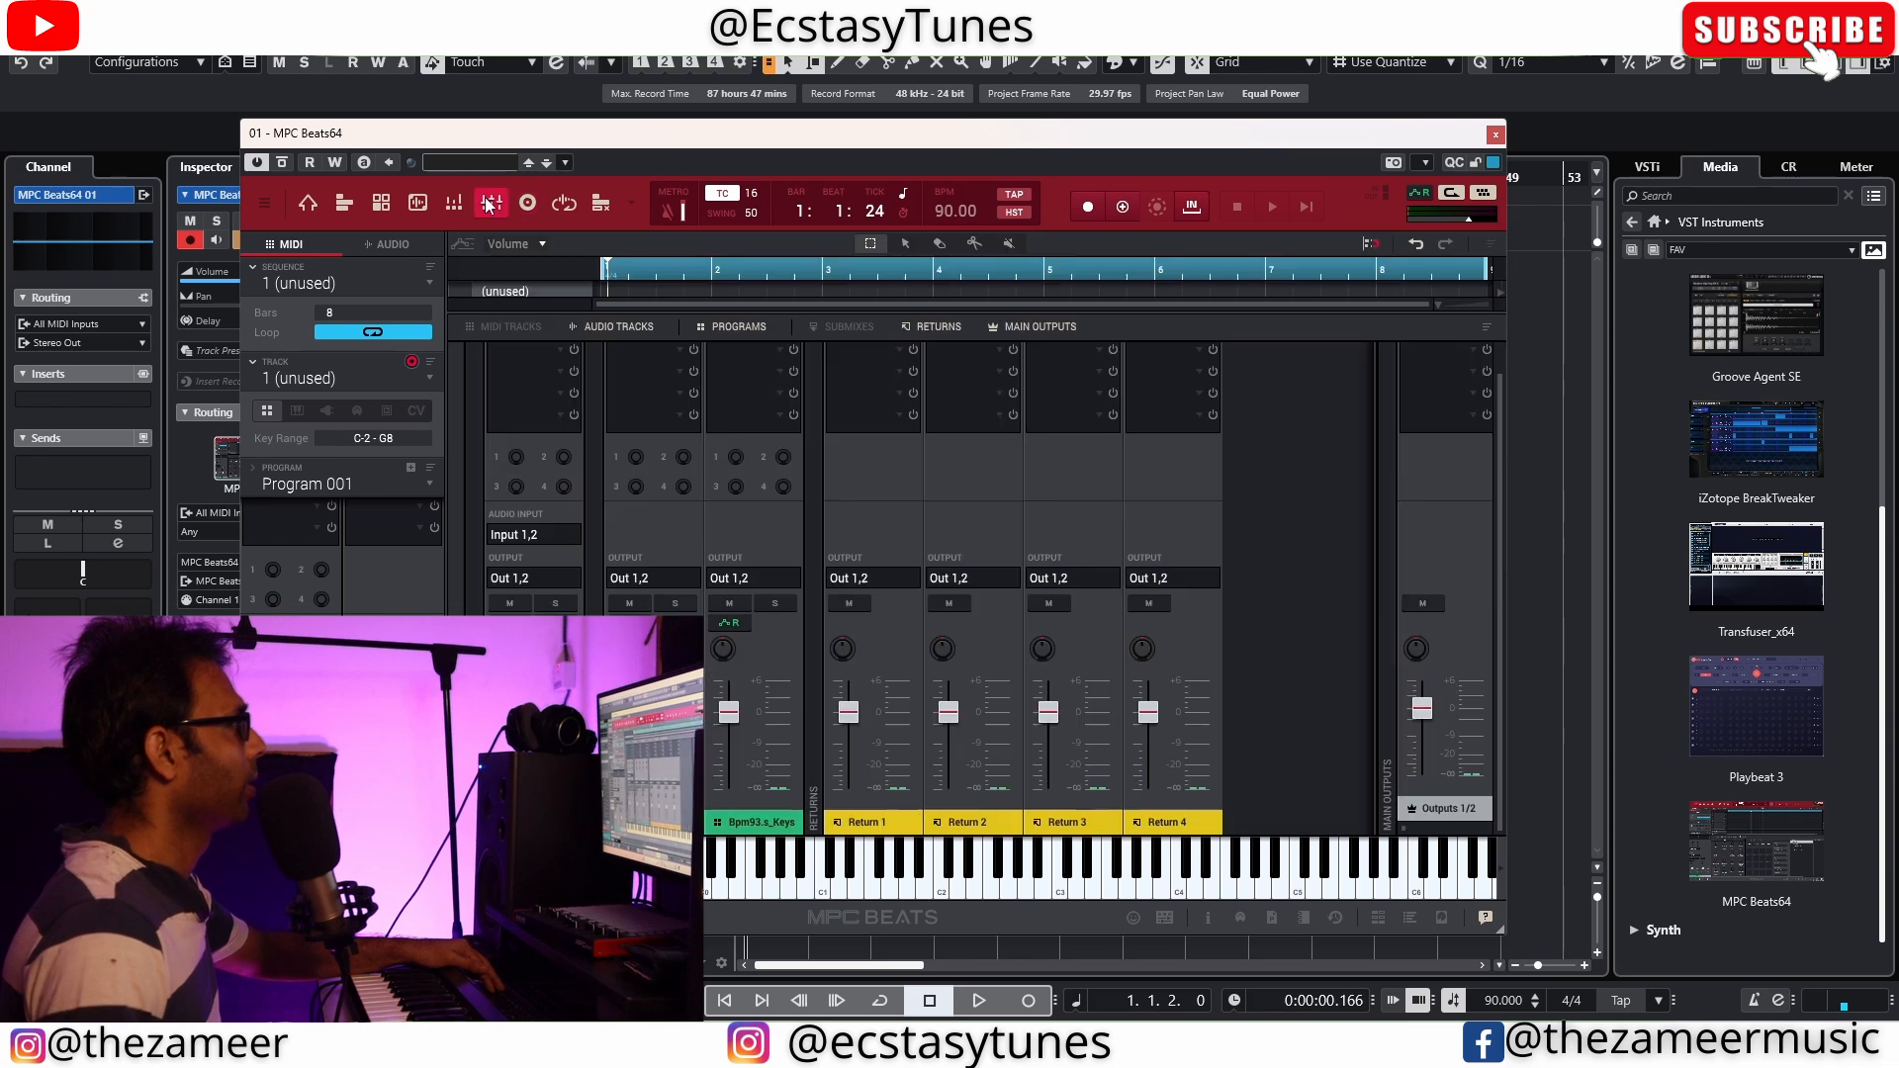
{"action": "left_click", "coordinate": [377, 204]}
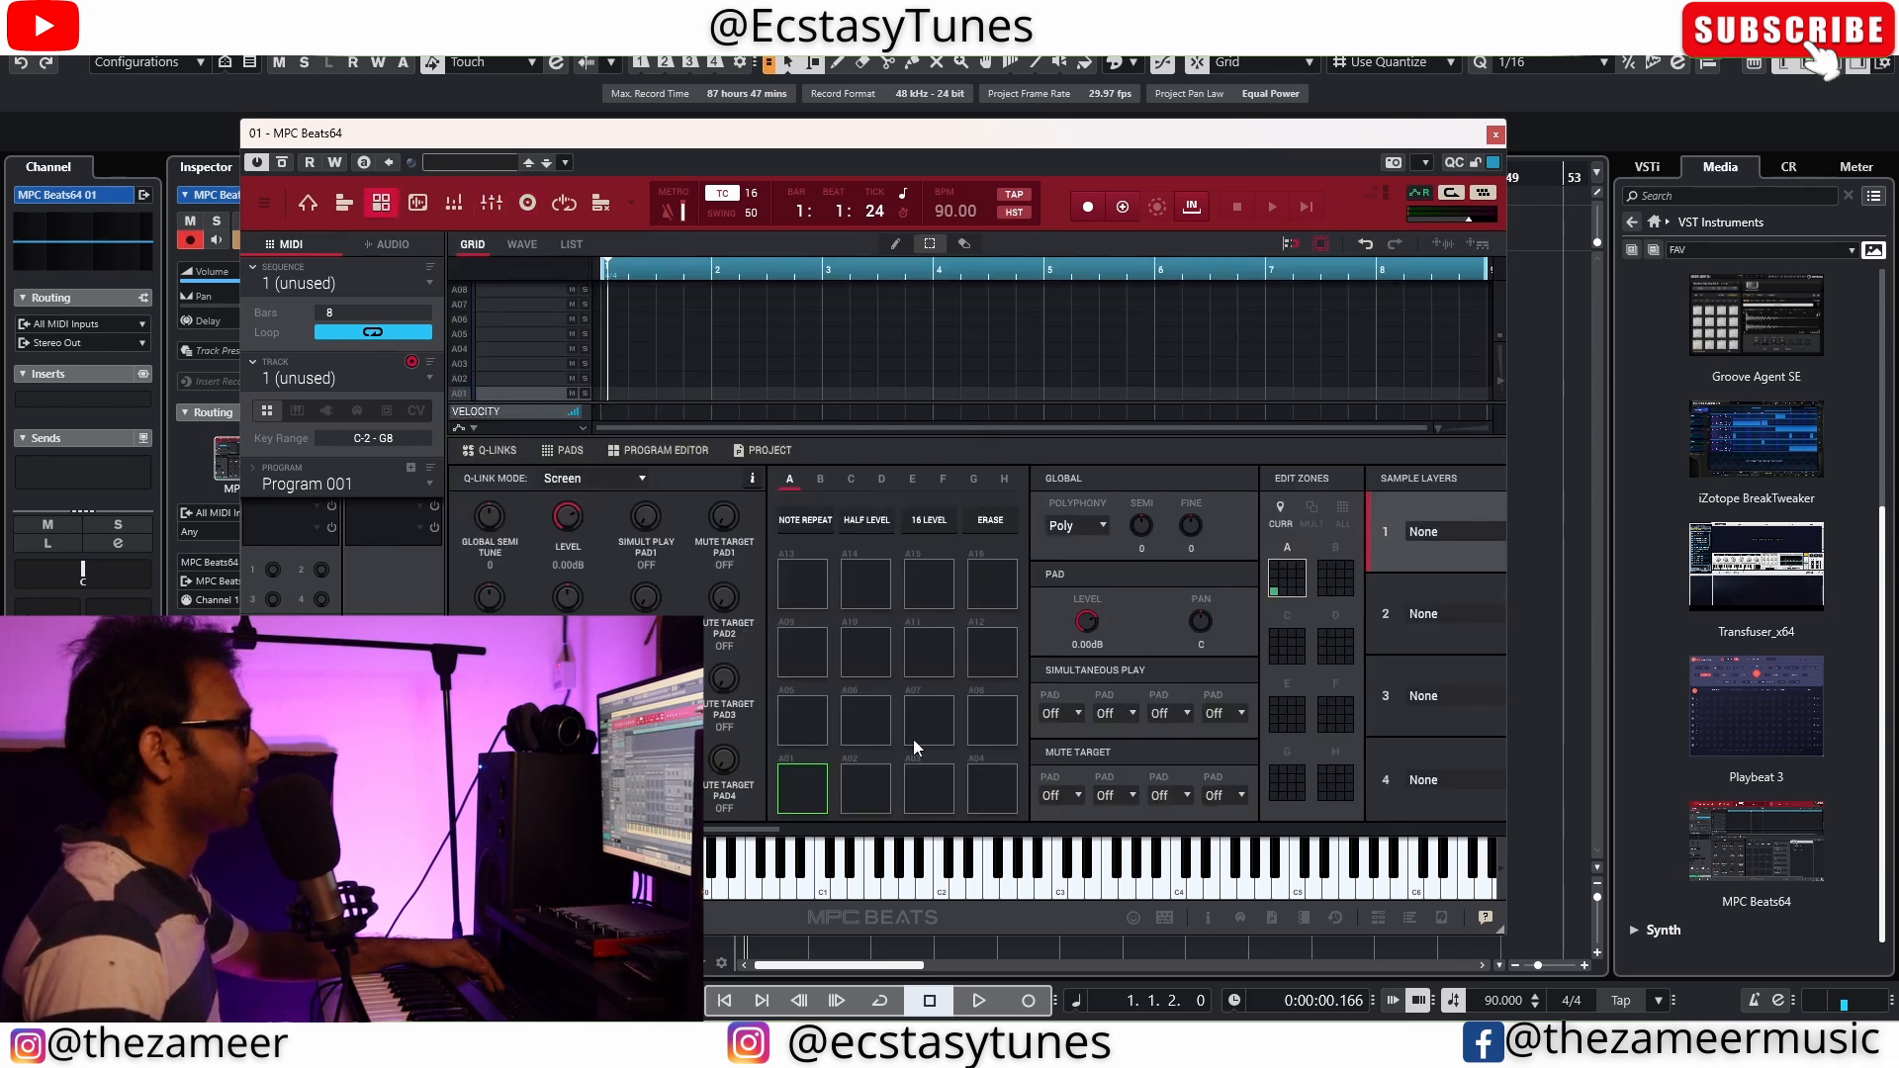
{"action": "left_click", "coordinate": [431, 485]}
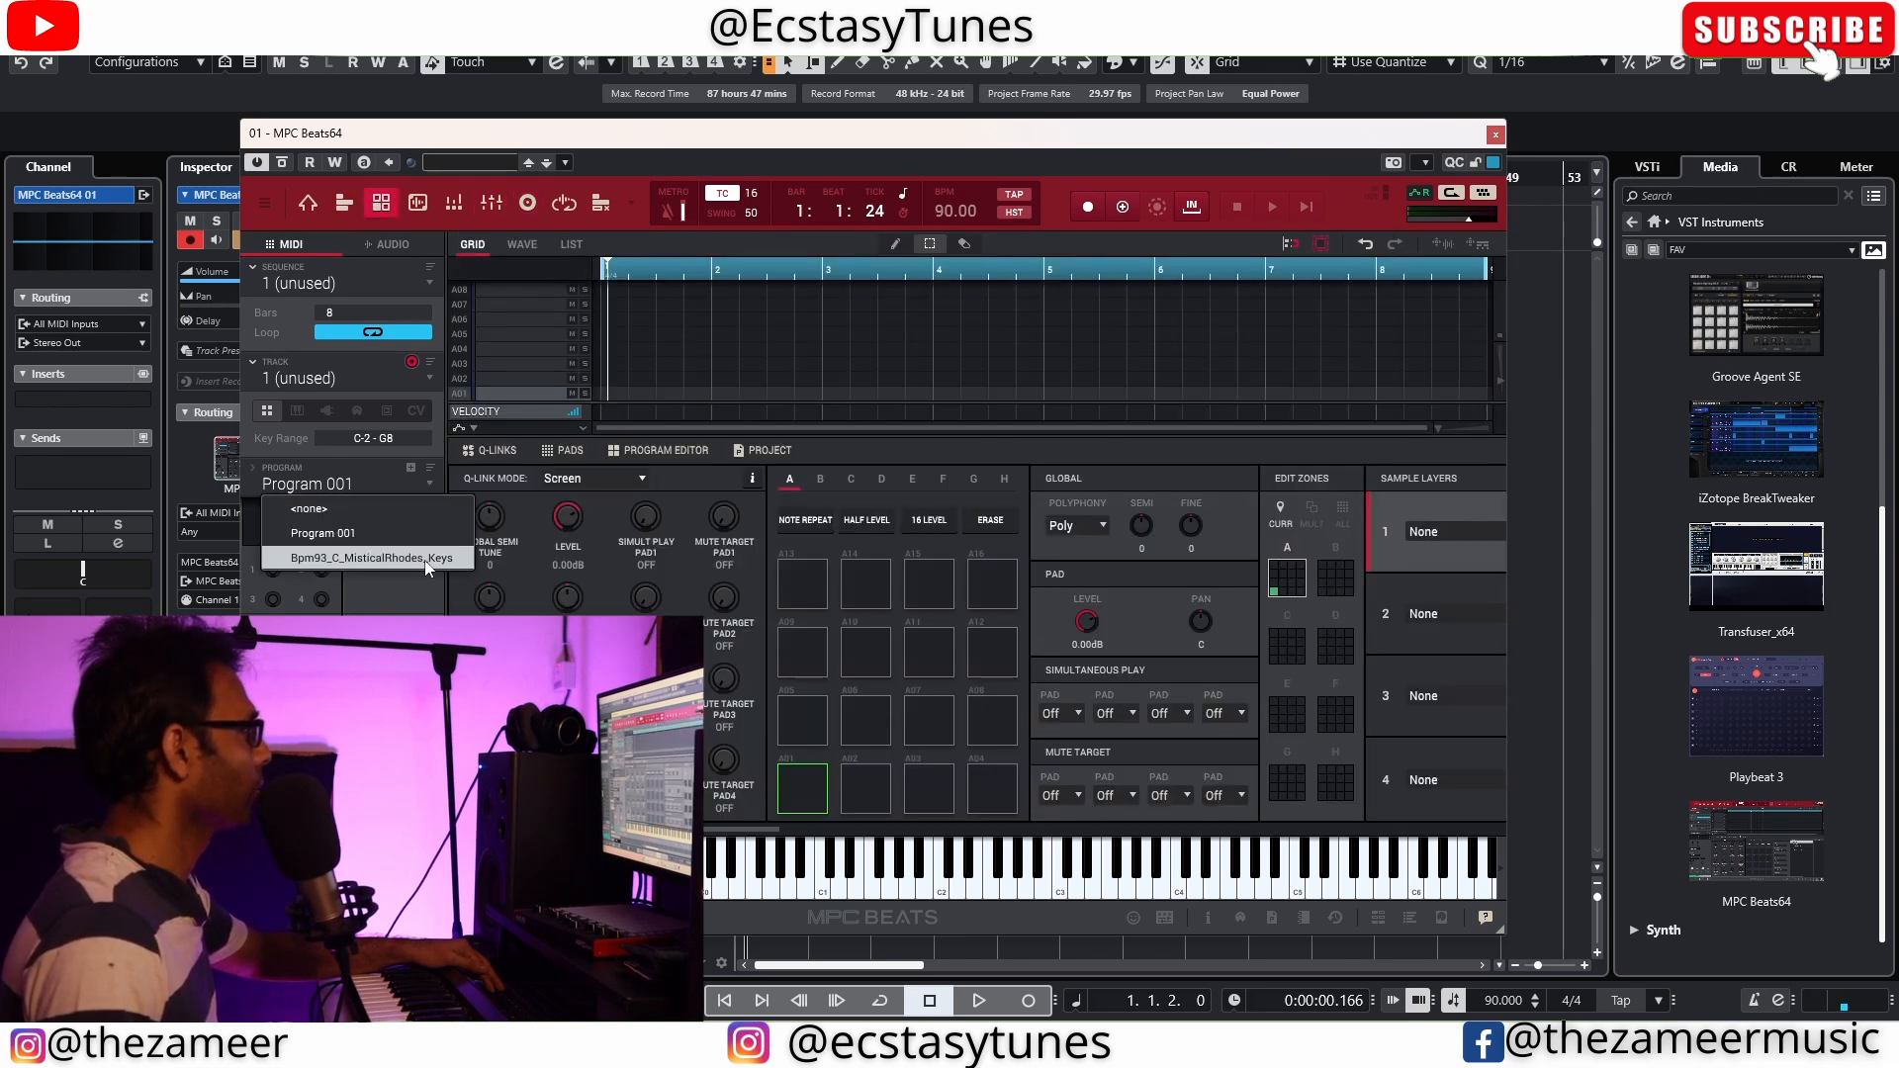
{"action": "left_click", "coordinate": [311, 558]}
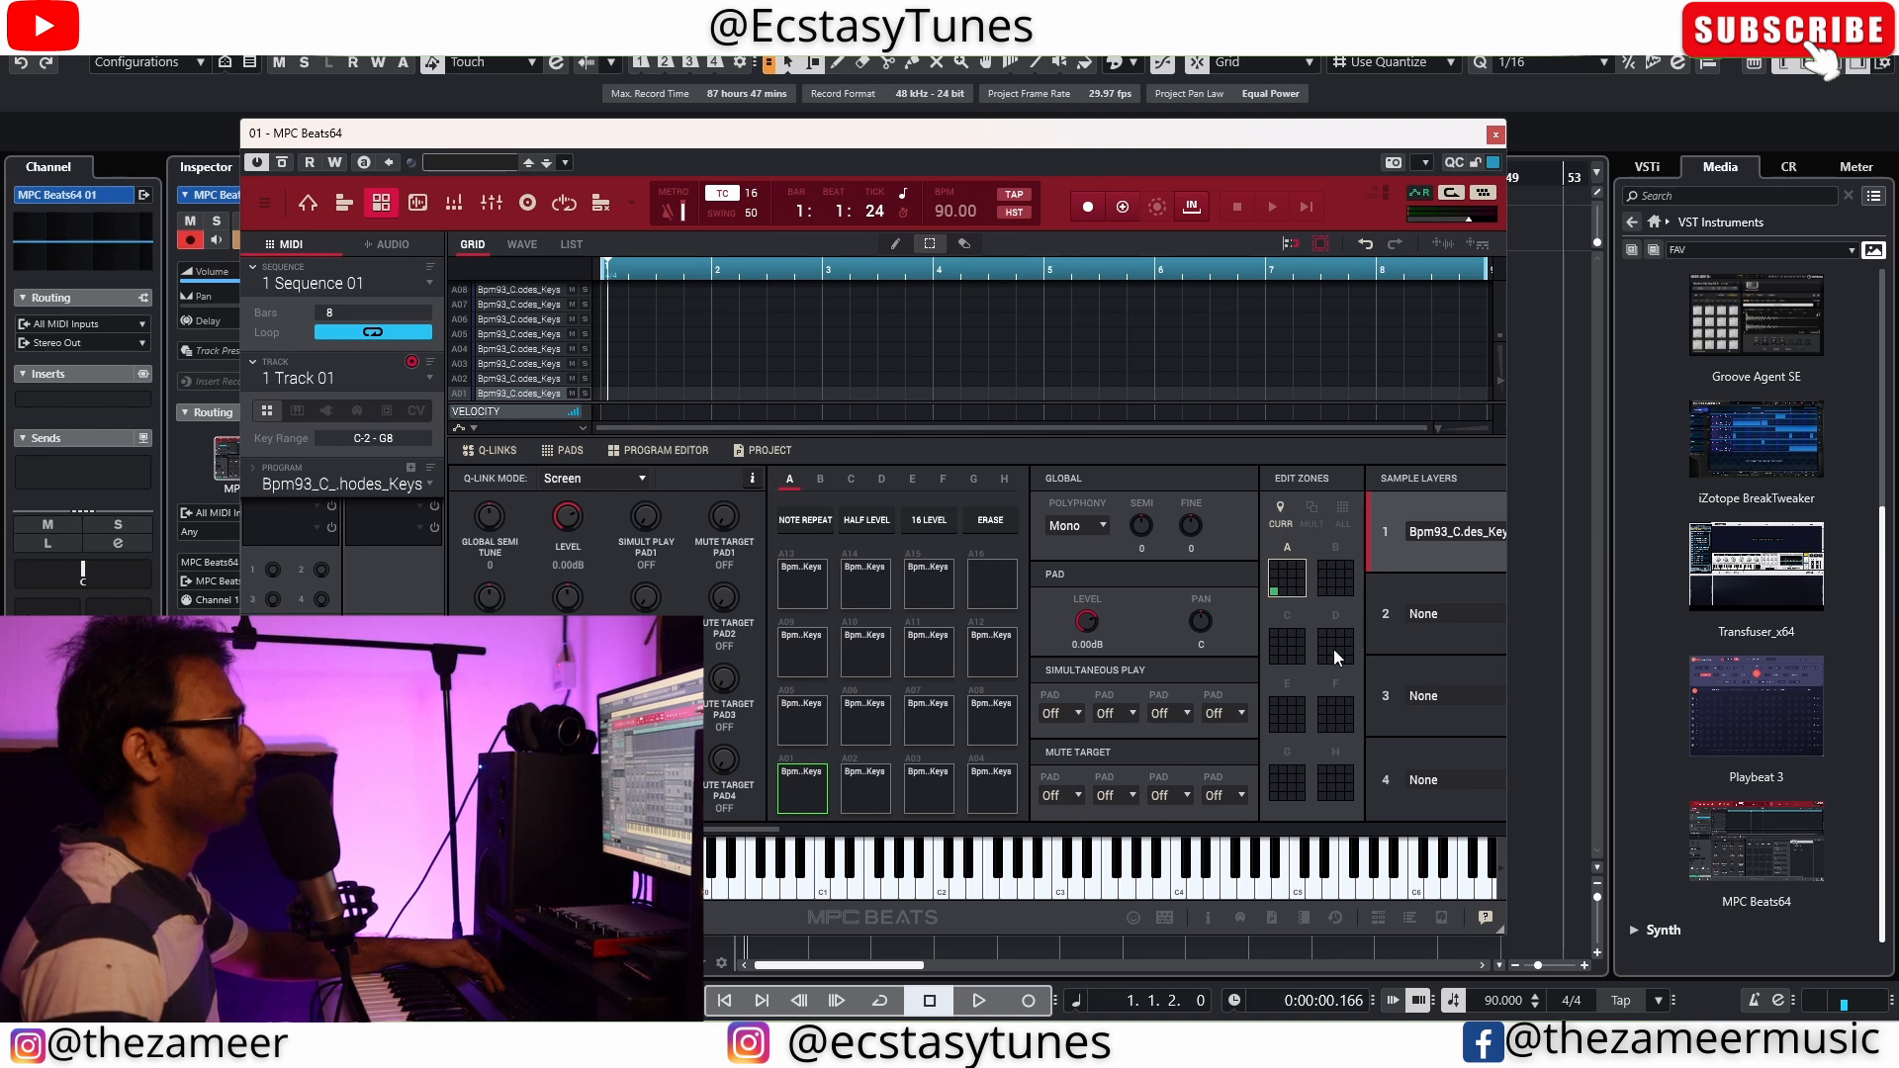
Enable Warp with a sample tempo of 93 BPM on all pads, and return editing to the current pad only
{"action": "left_click", "coordinate": [1343, 511]}
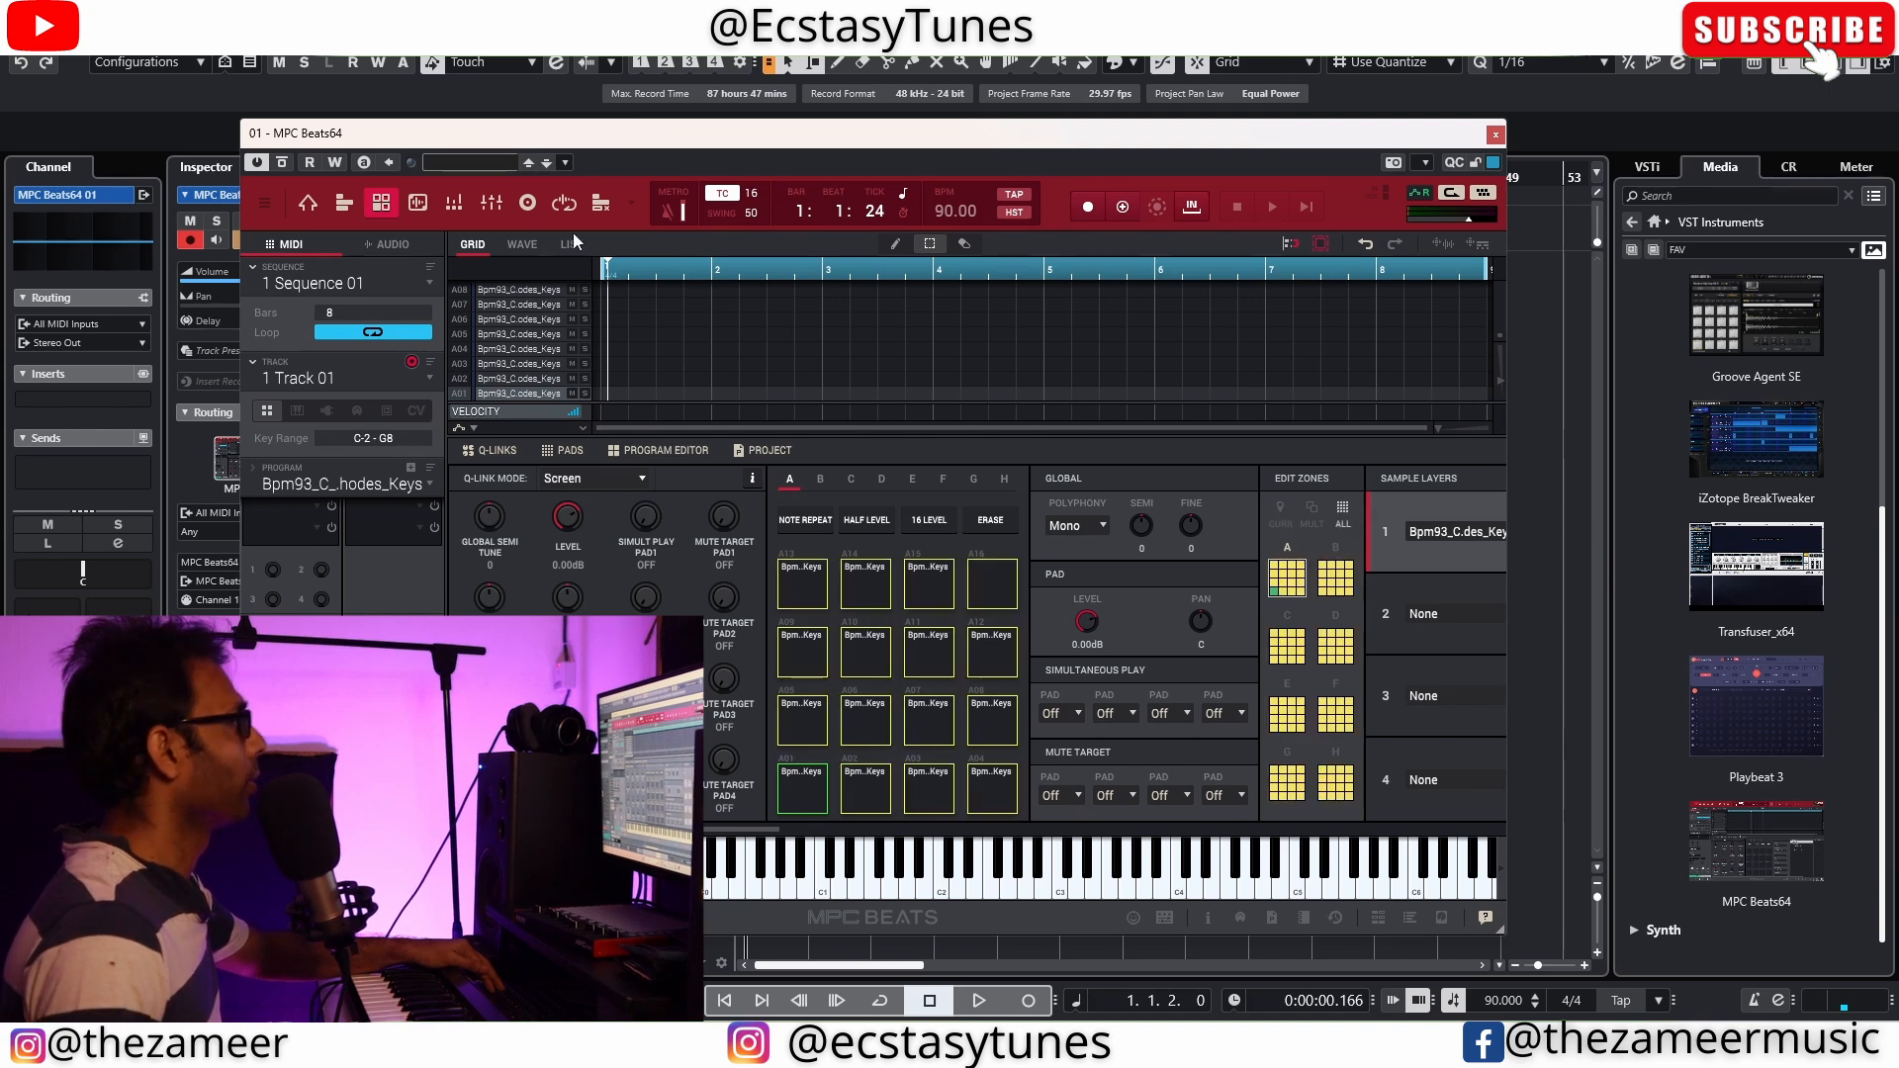
{"action": "left_click", "coordinate": [516, 245]}
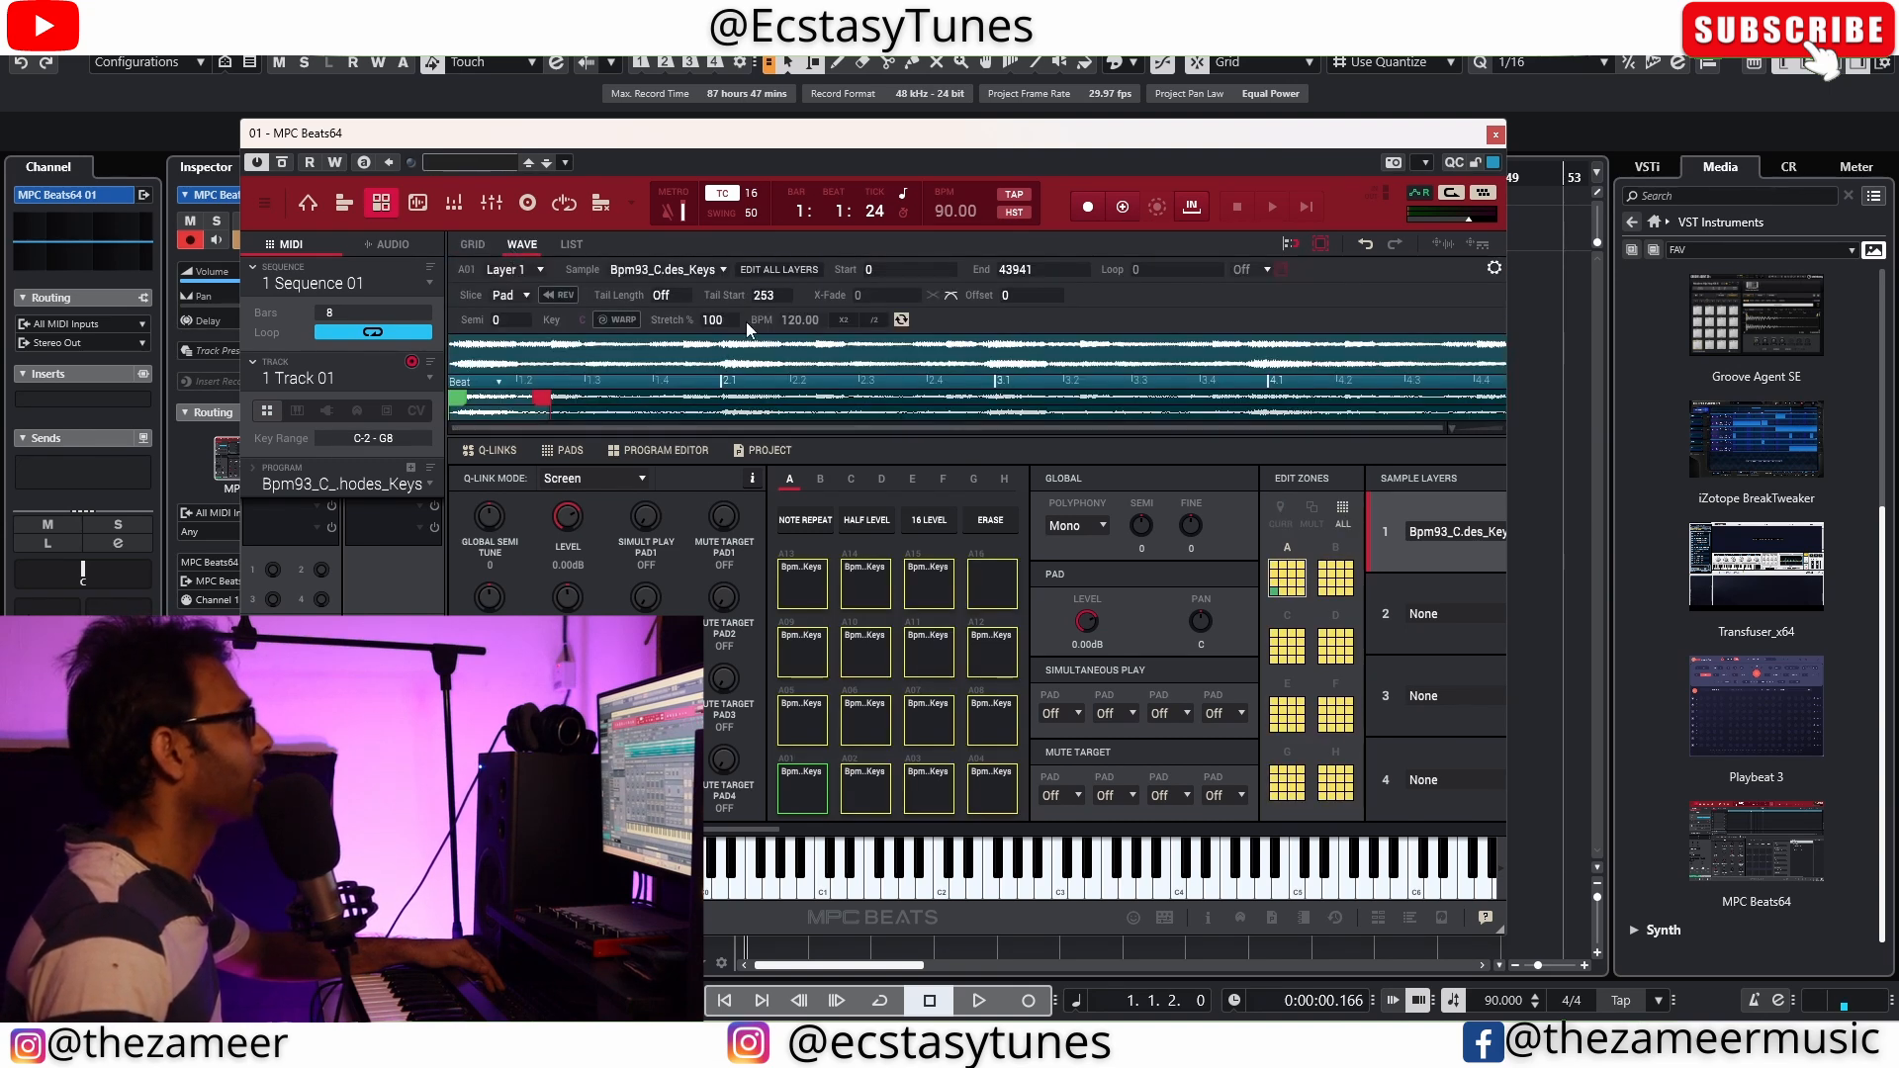
{"action": "left_click", "coordinate": [621, 323]}
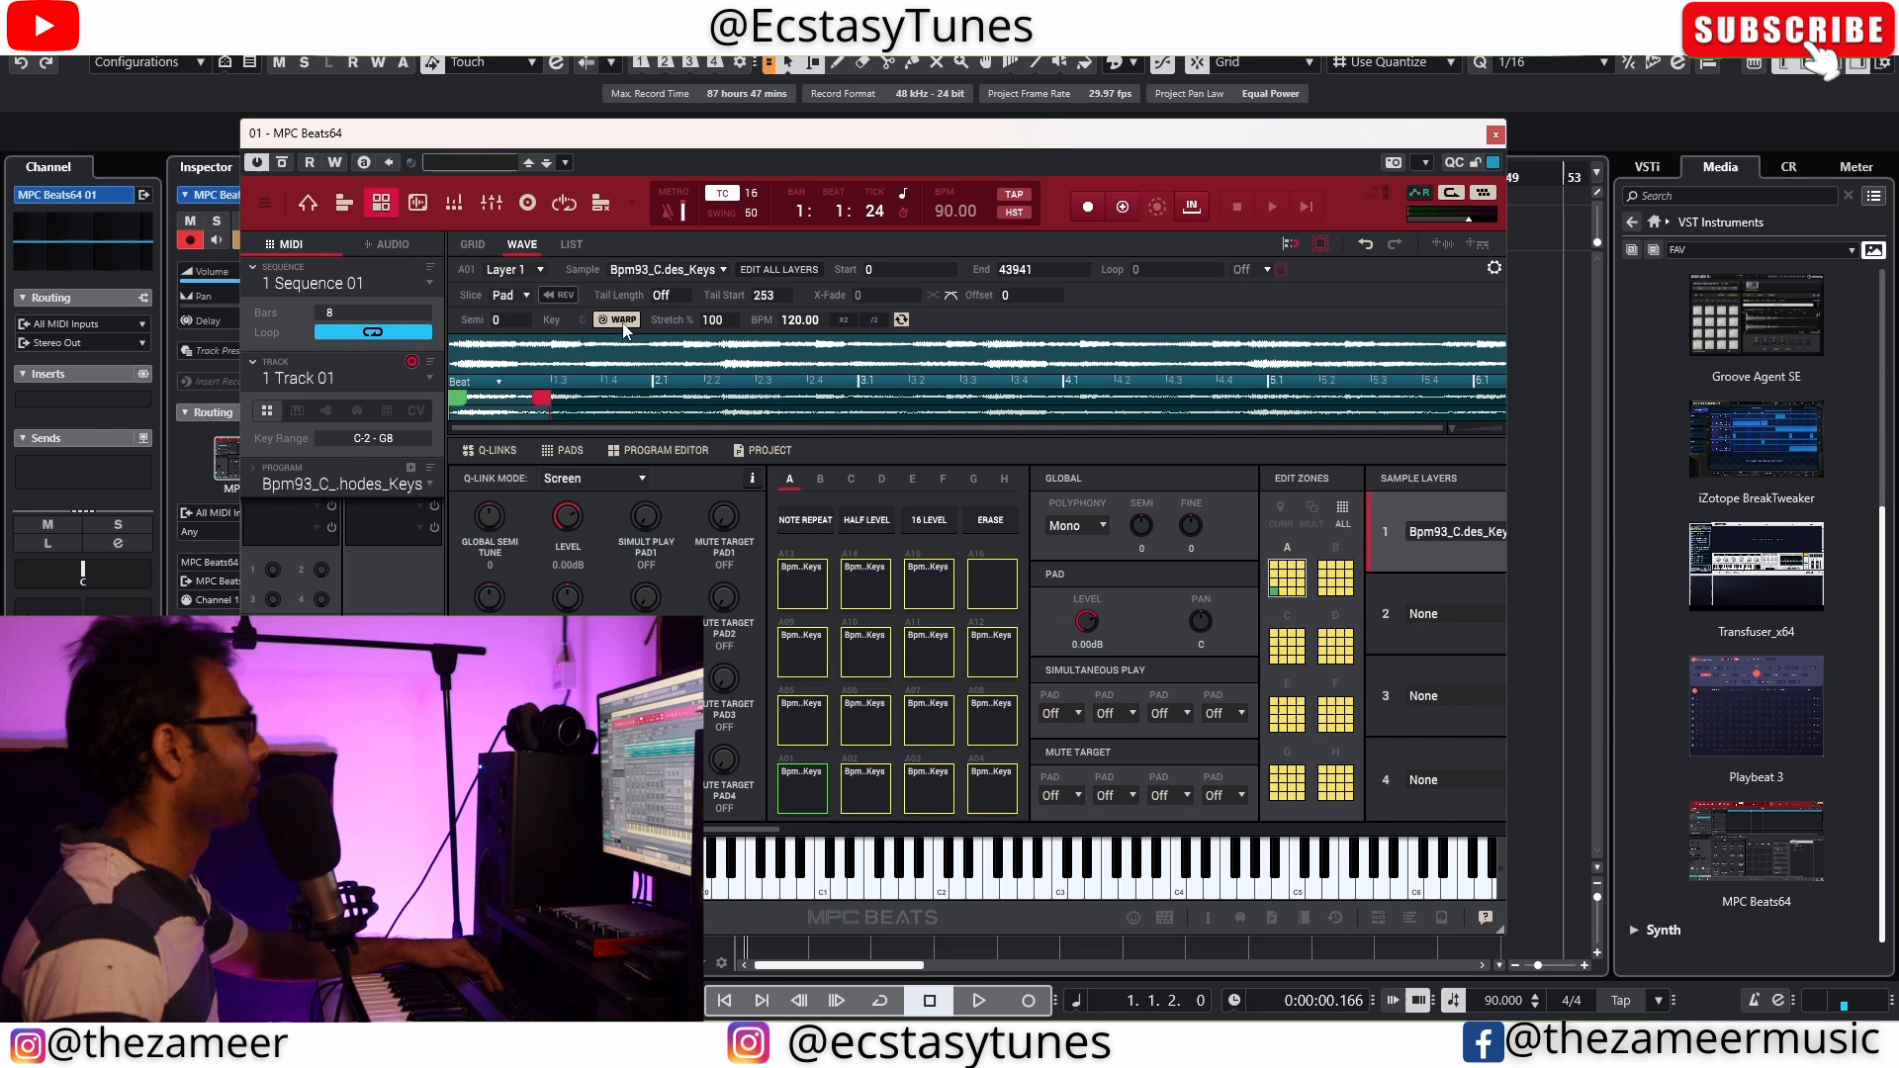
{"action": "left_click", "coordinate": [791, 317]}
{"action": "type", "text": "93"}
{"action": "key", "text": "Return"}
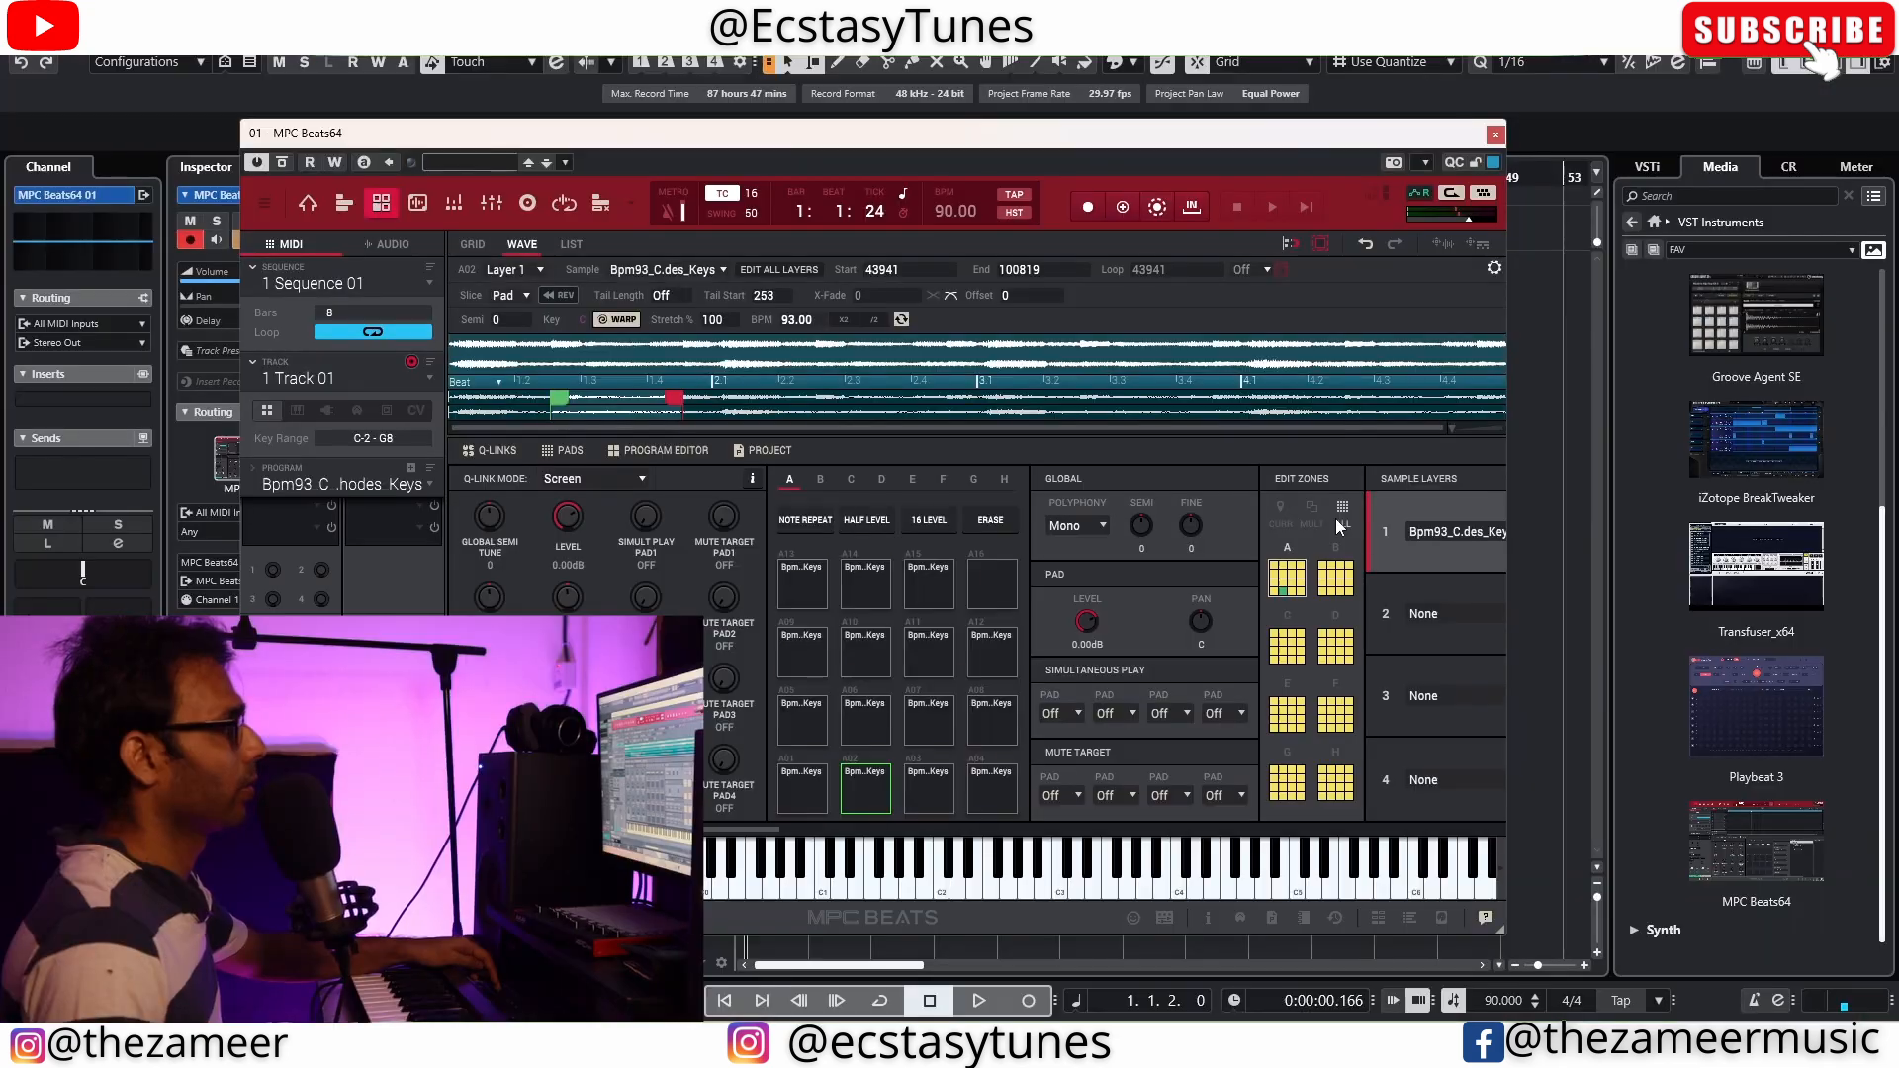
{"action": "left_click", "coordinate": [1339, 520]}
{"action": "left_click", "coordinate": [1280, 512]}
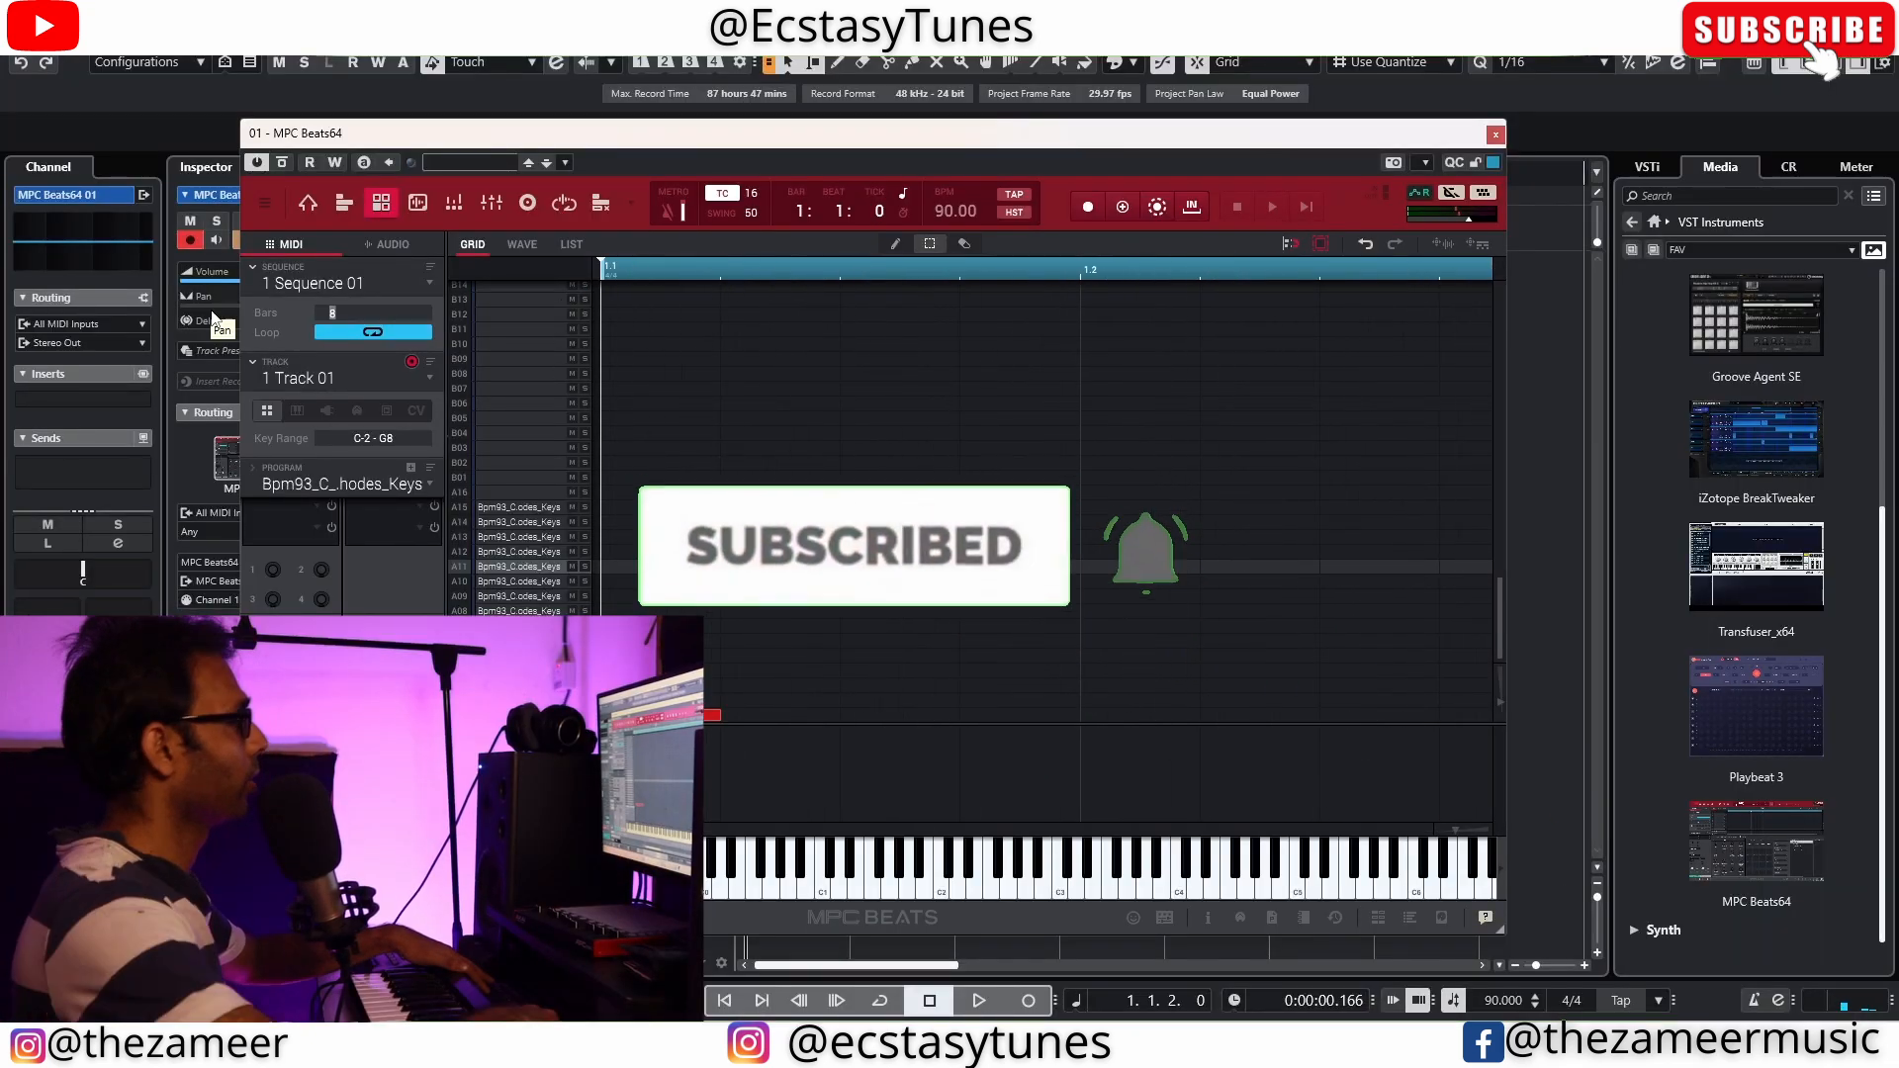
Set the sequence length to 2 bars and record a looping pattern of the chopped slices
{"action": "type", "text": "2"}
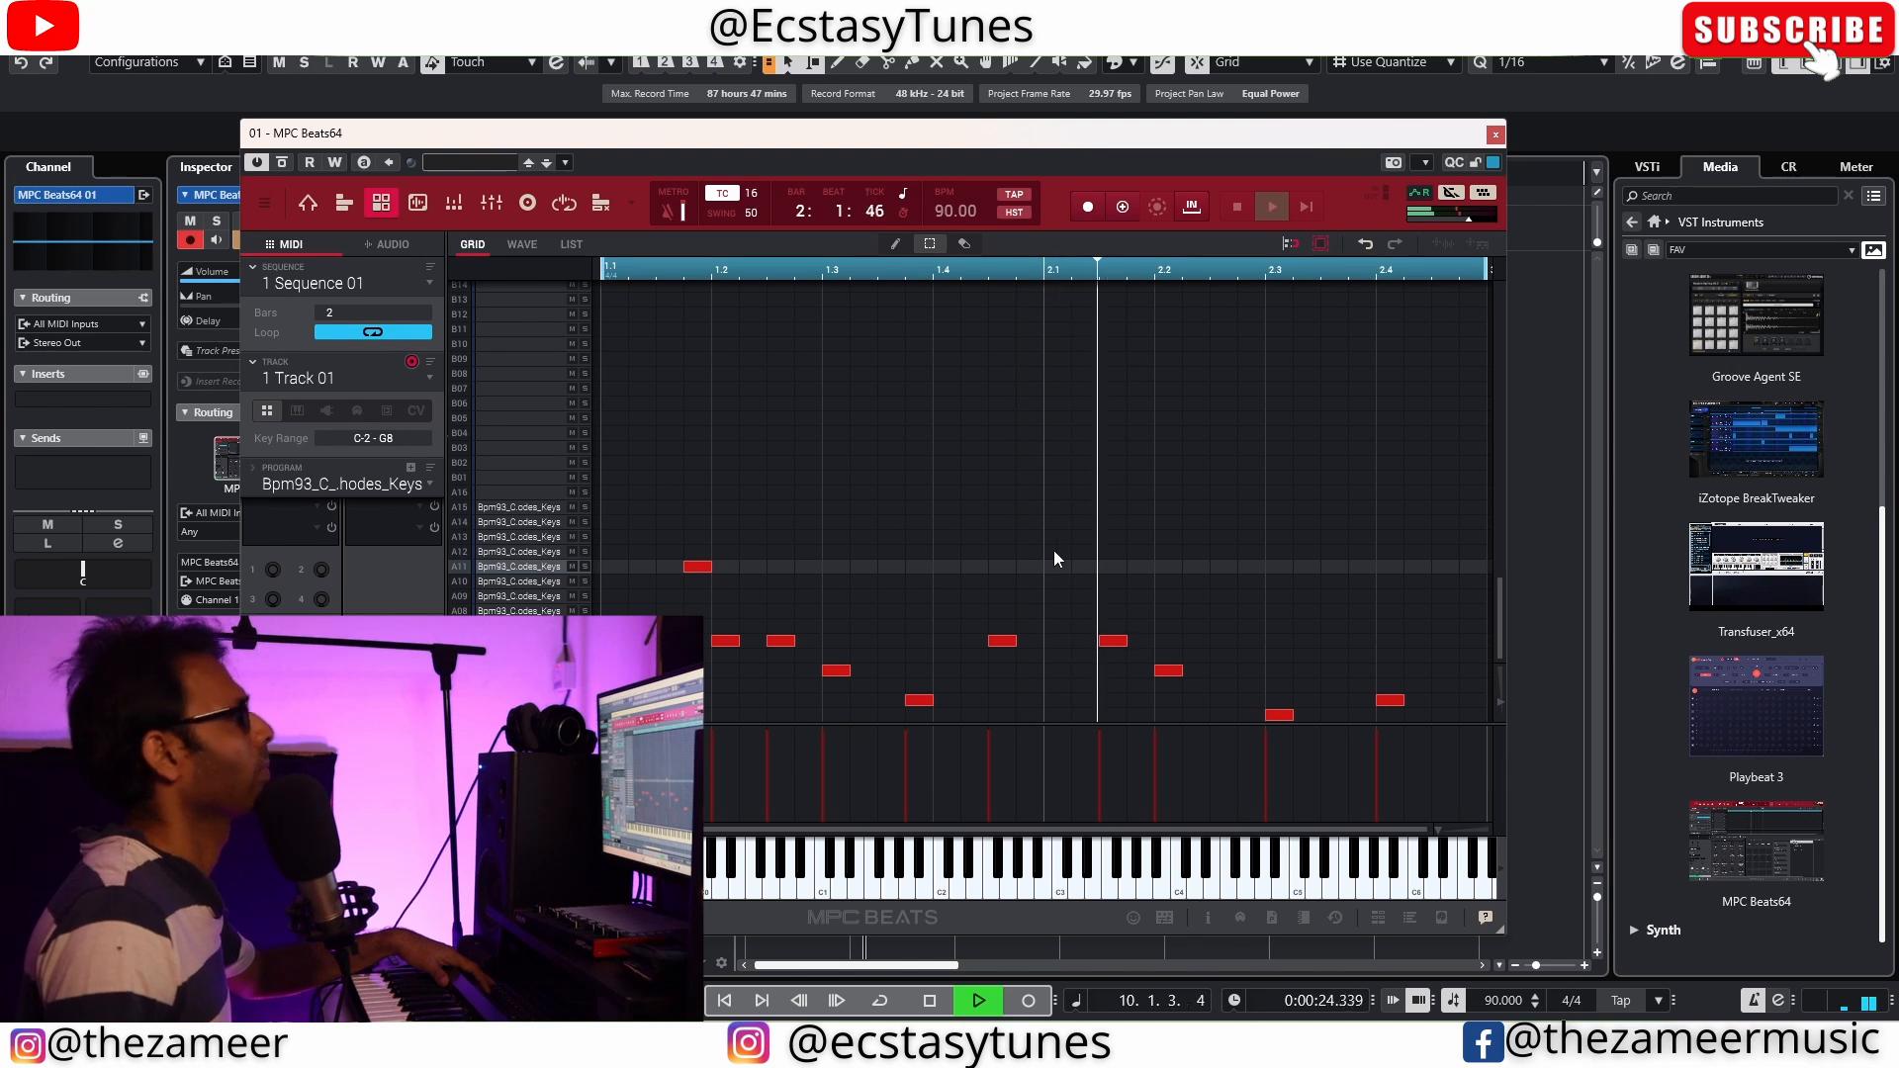
{"action": "key", "text": "space"}
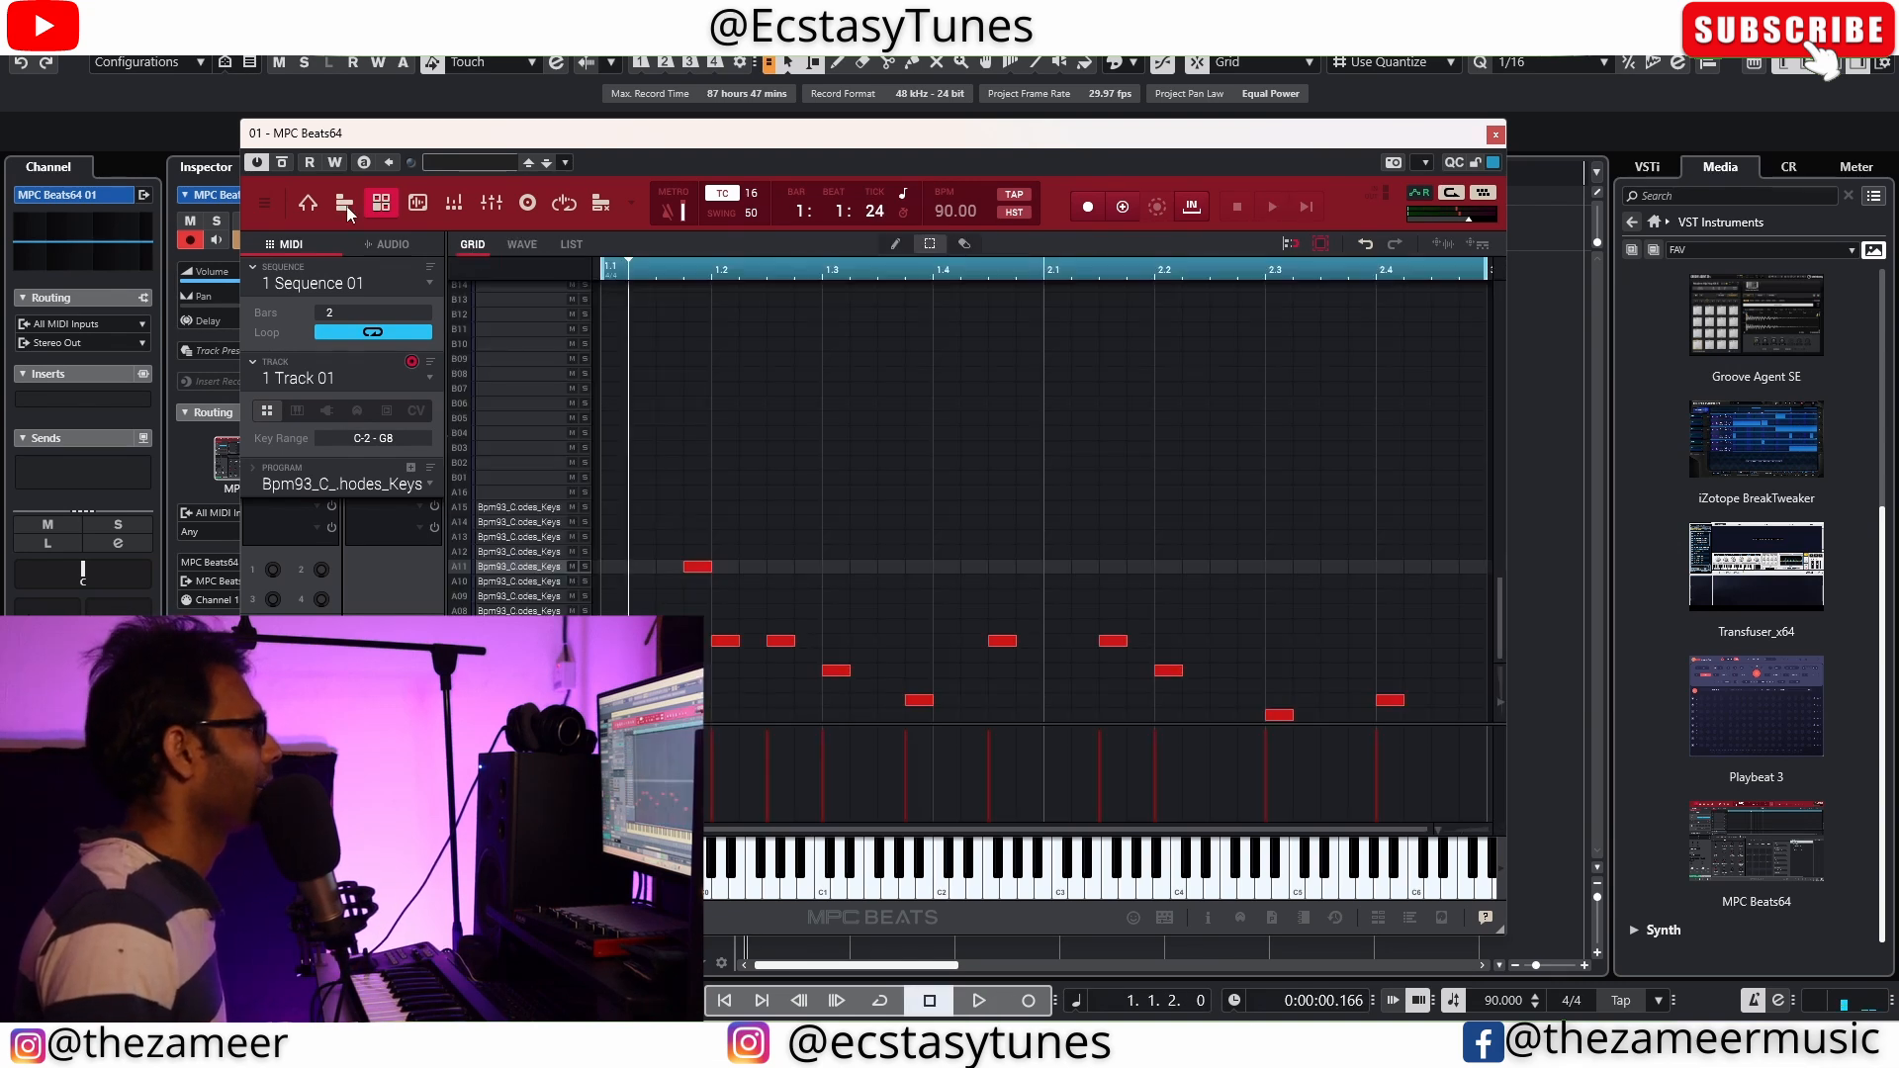
Select all pads in the program editor and transpose their sample layers by -3 semitones
{"action": "left_click", "coordinate": [345, 203]}
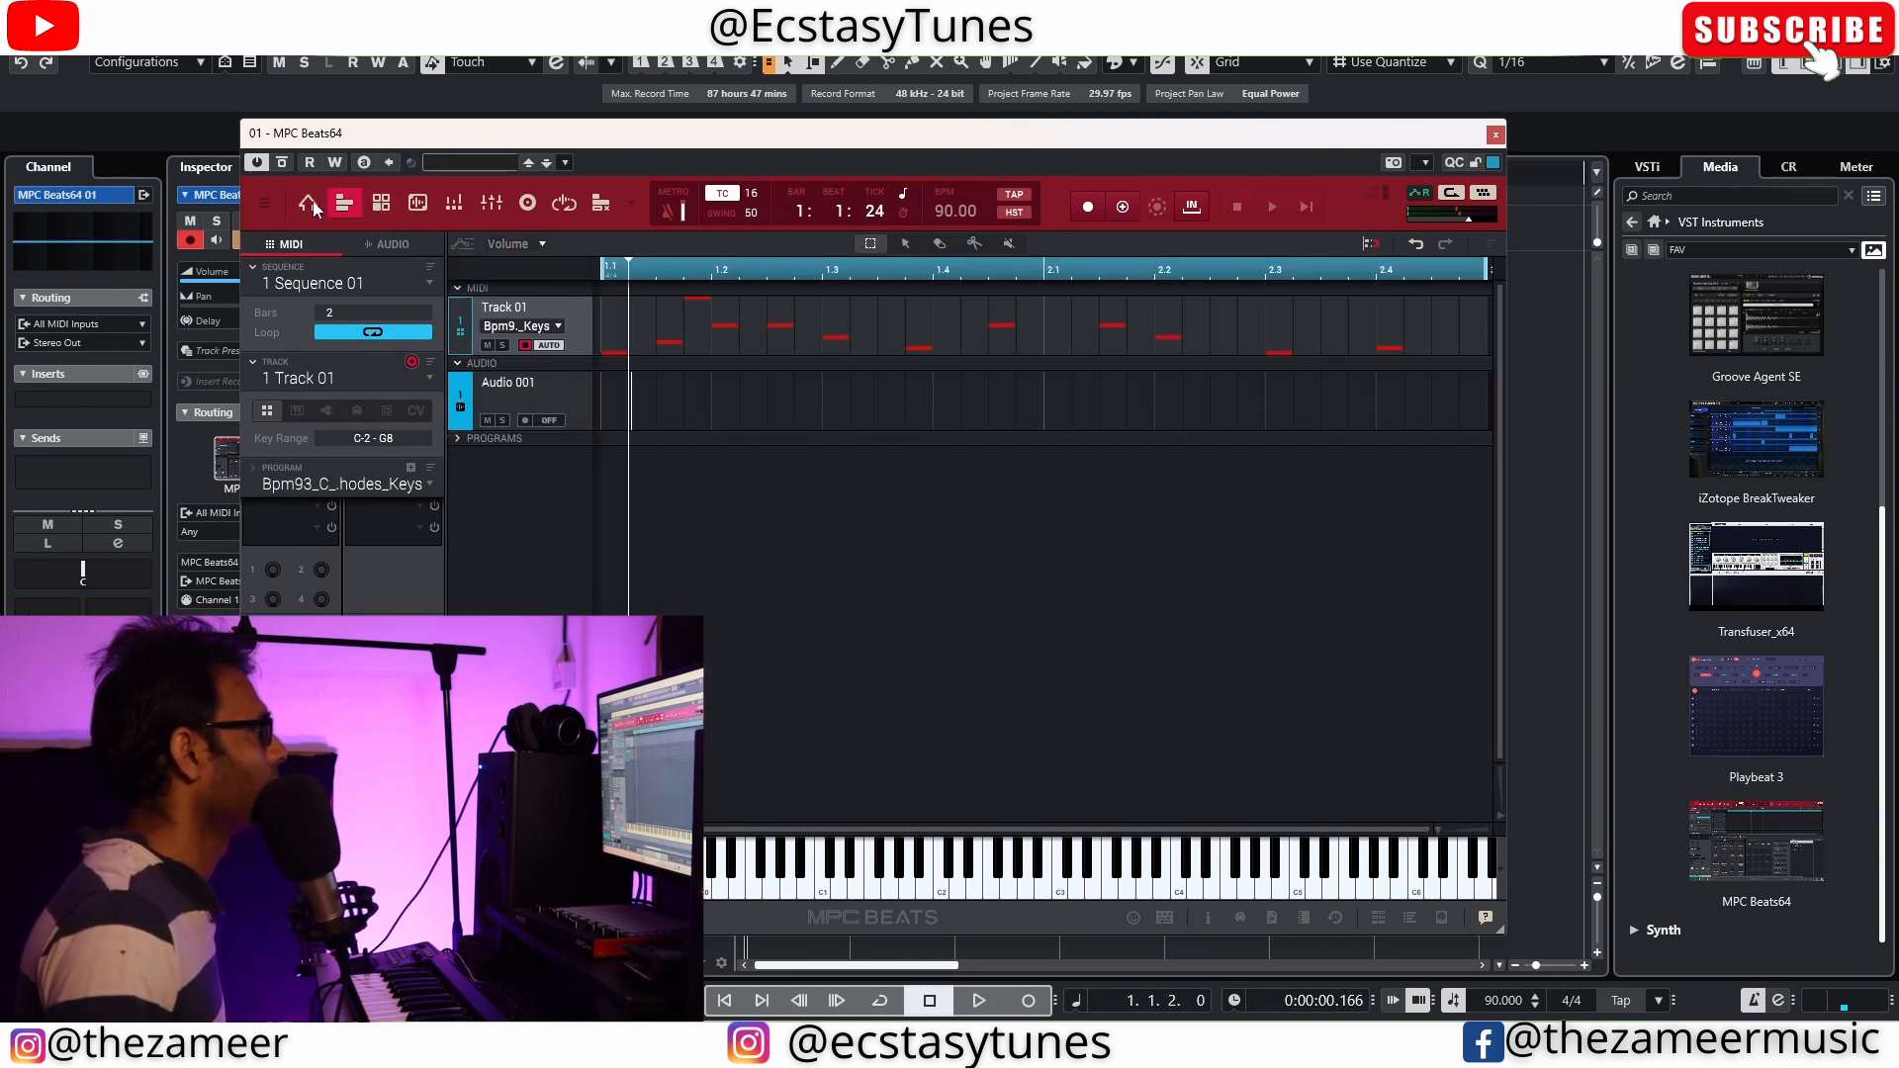
{"action": "left_click", "coordinate": [379, 208]}
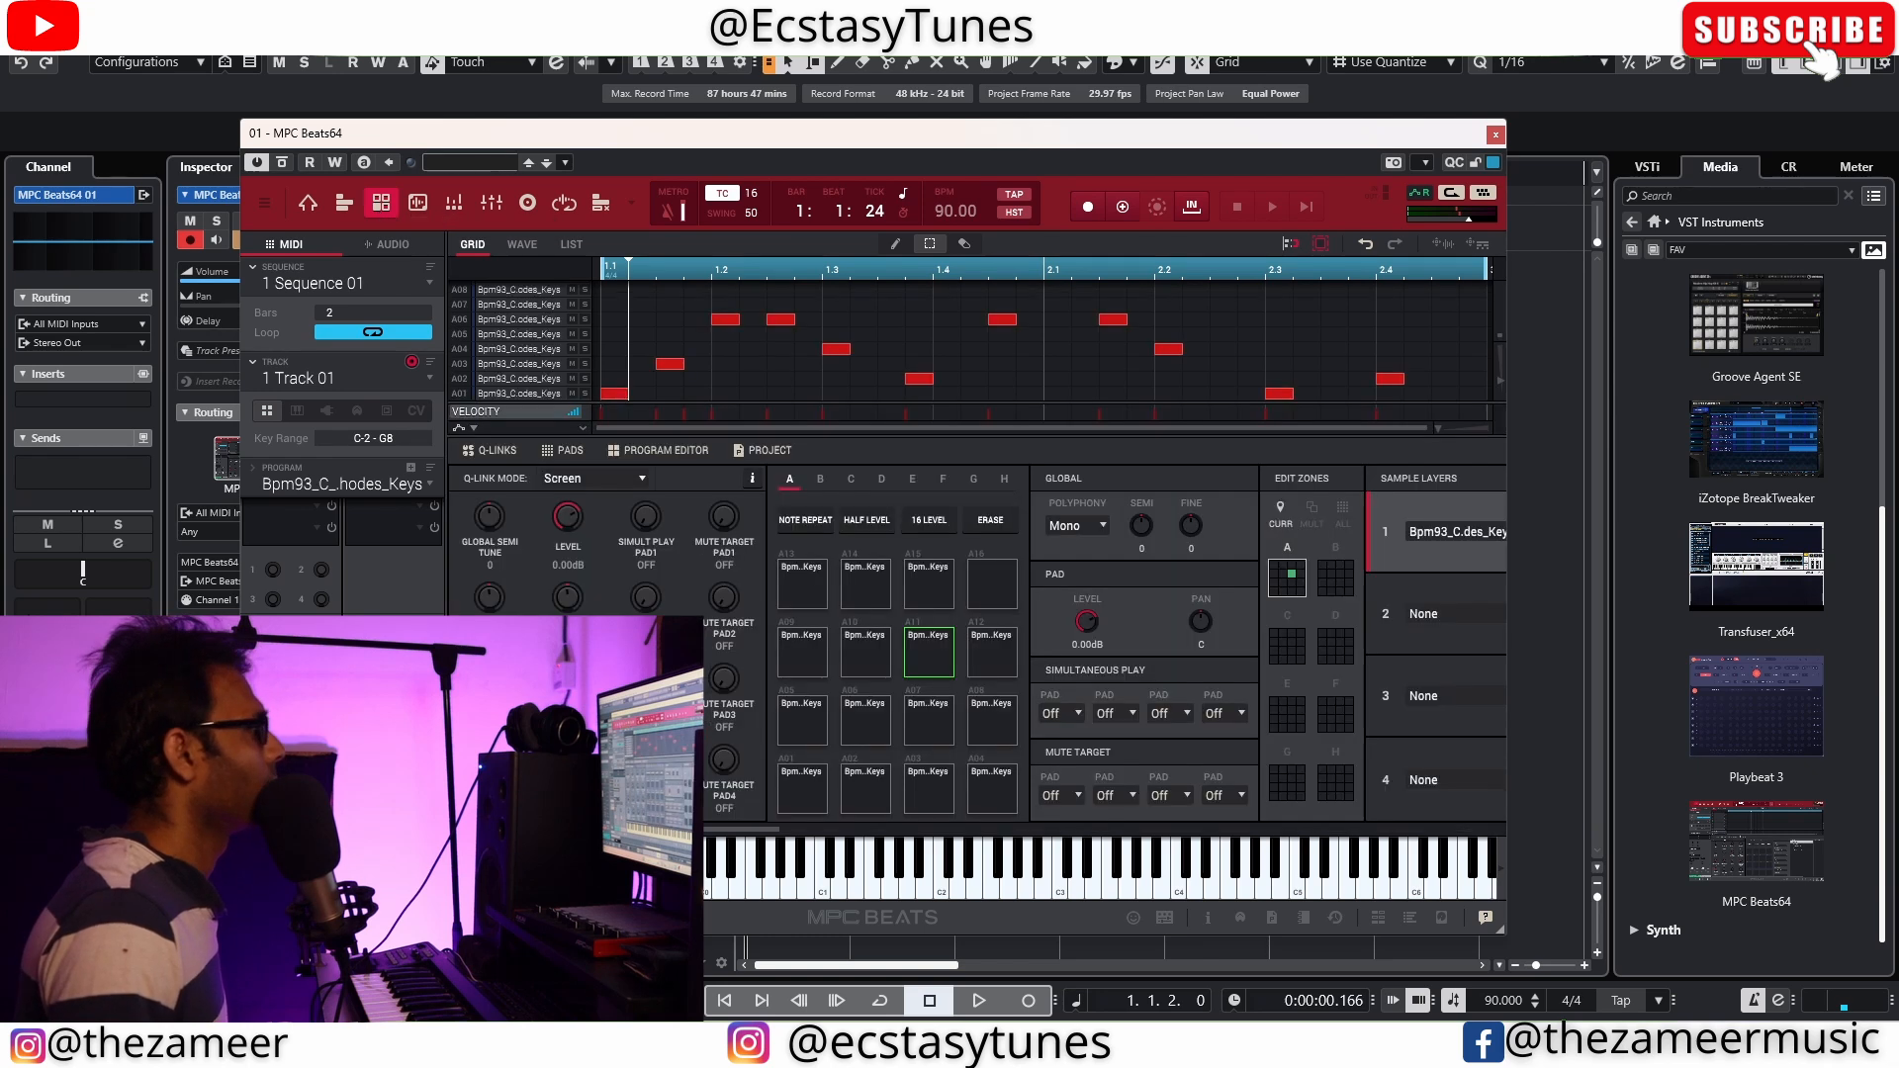
{"action": "left_click", "coordinate": [1342, 512]}
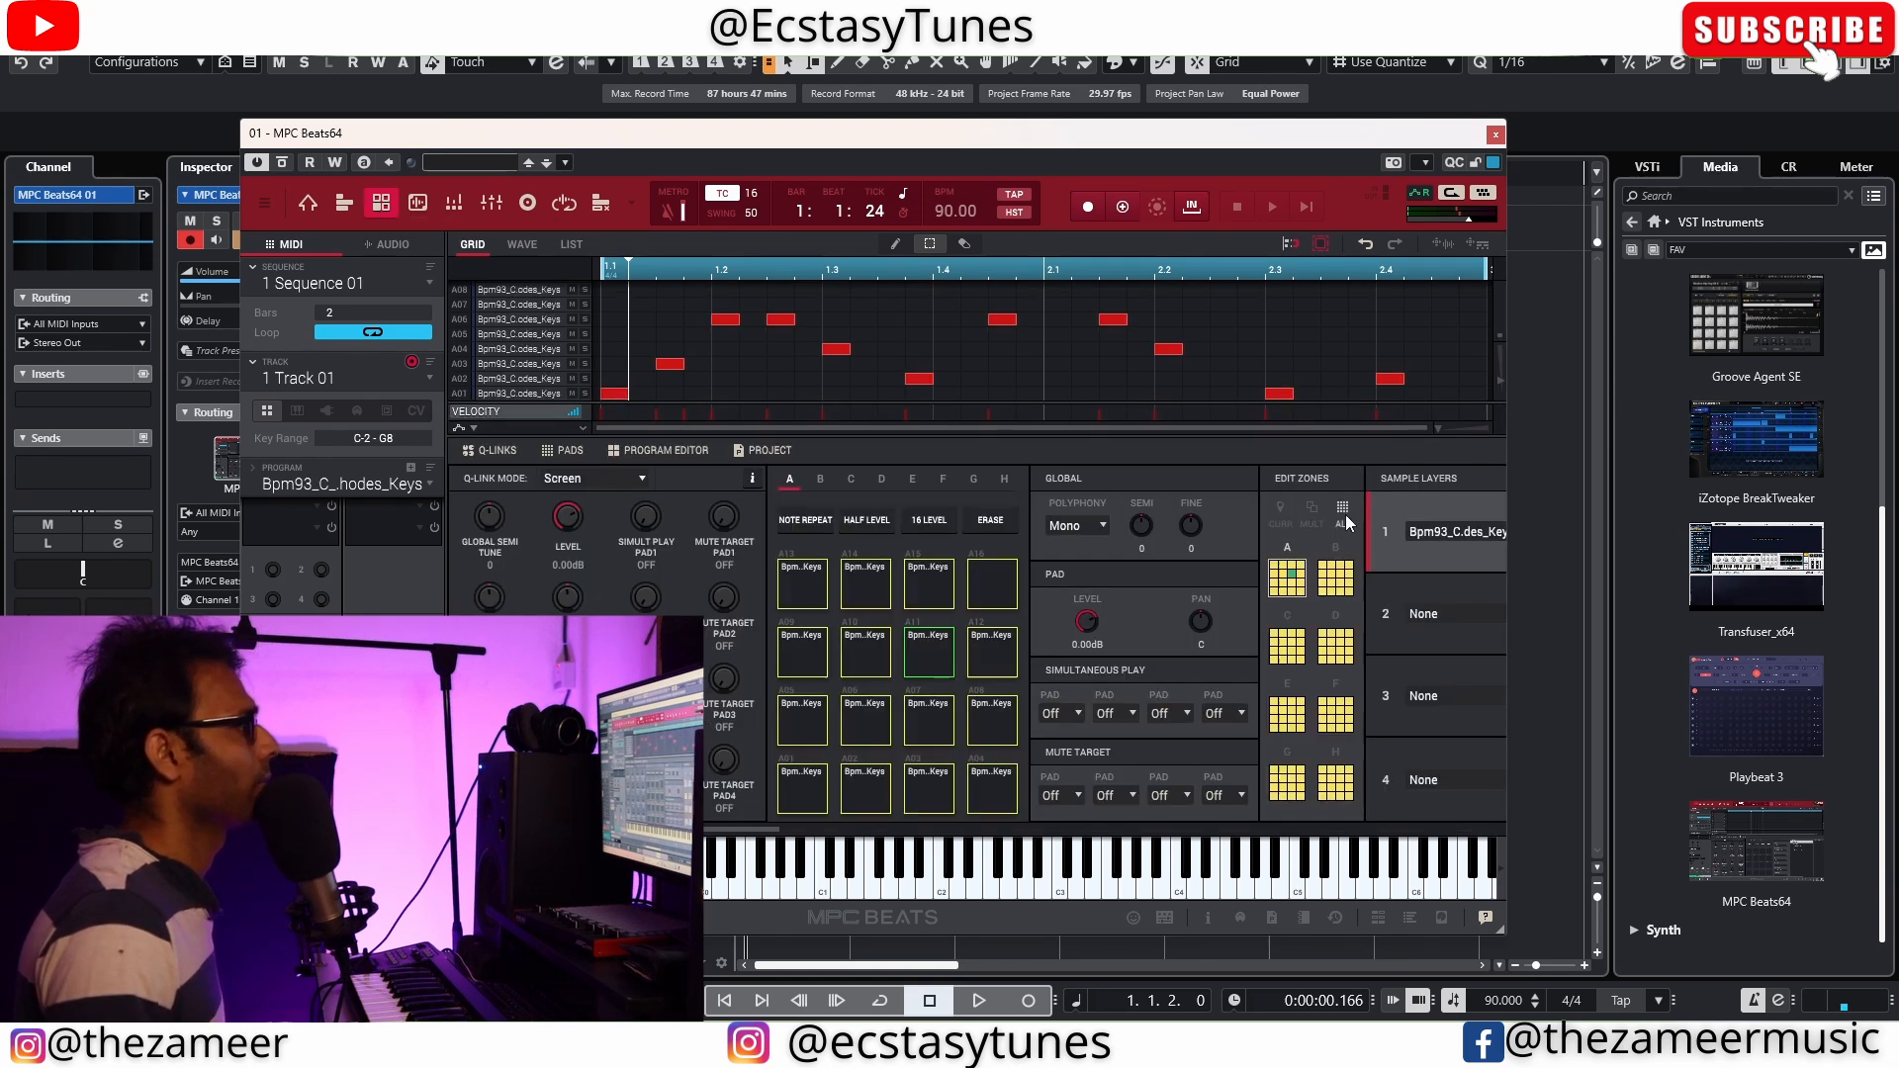
{"action": "left_click", "coordinate": [521, 245]}
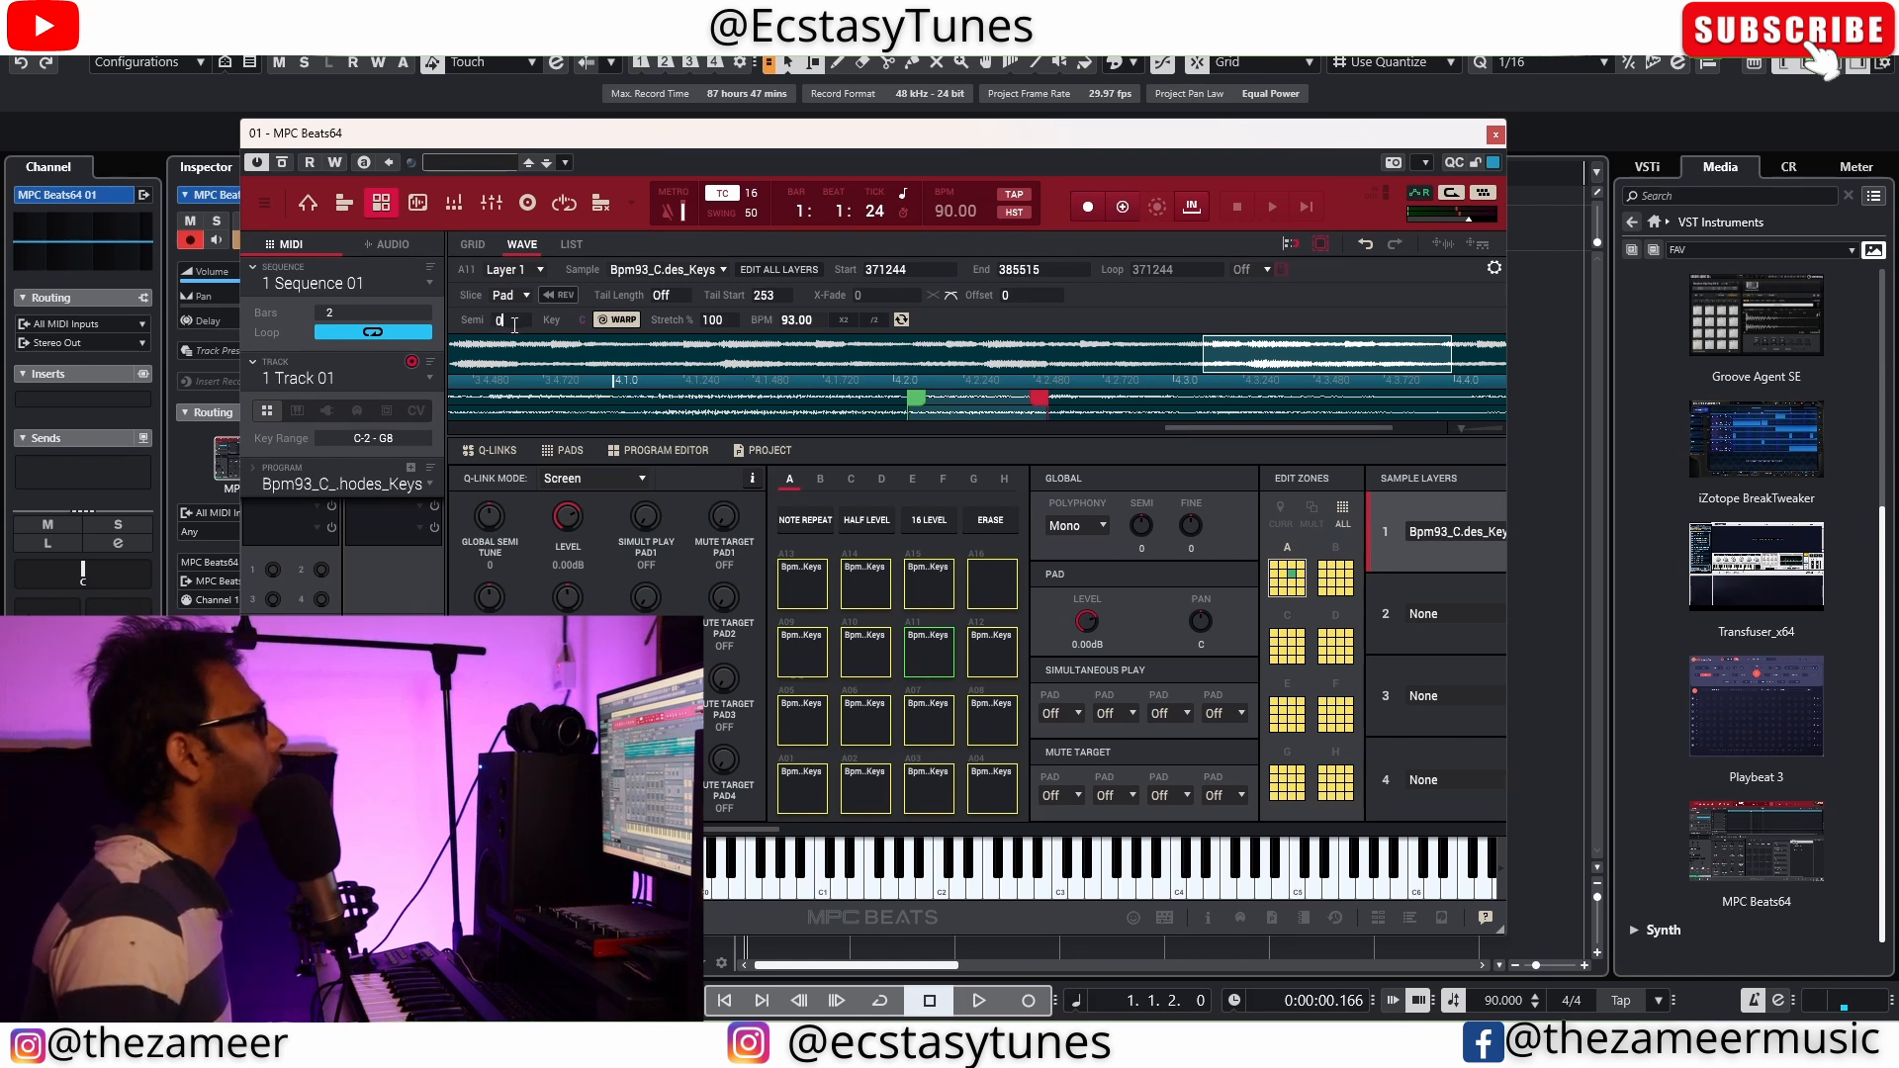
{"action": "type", "text": "-3"}
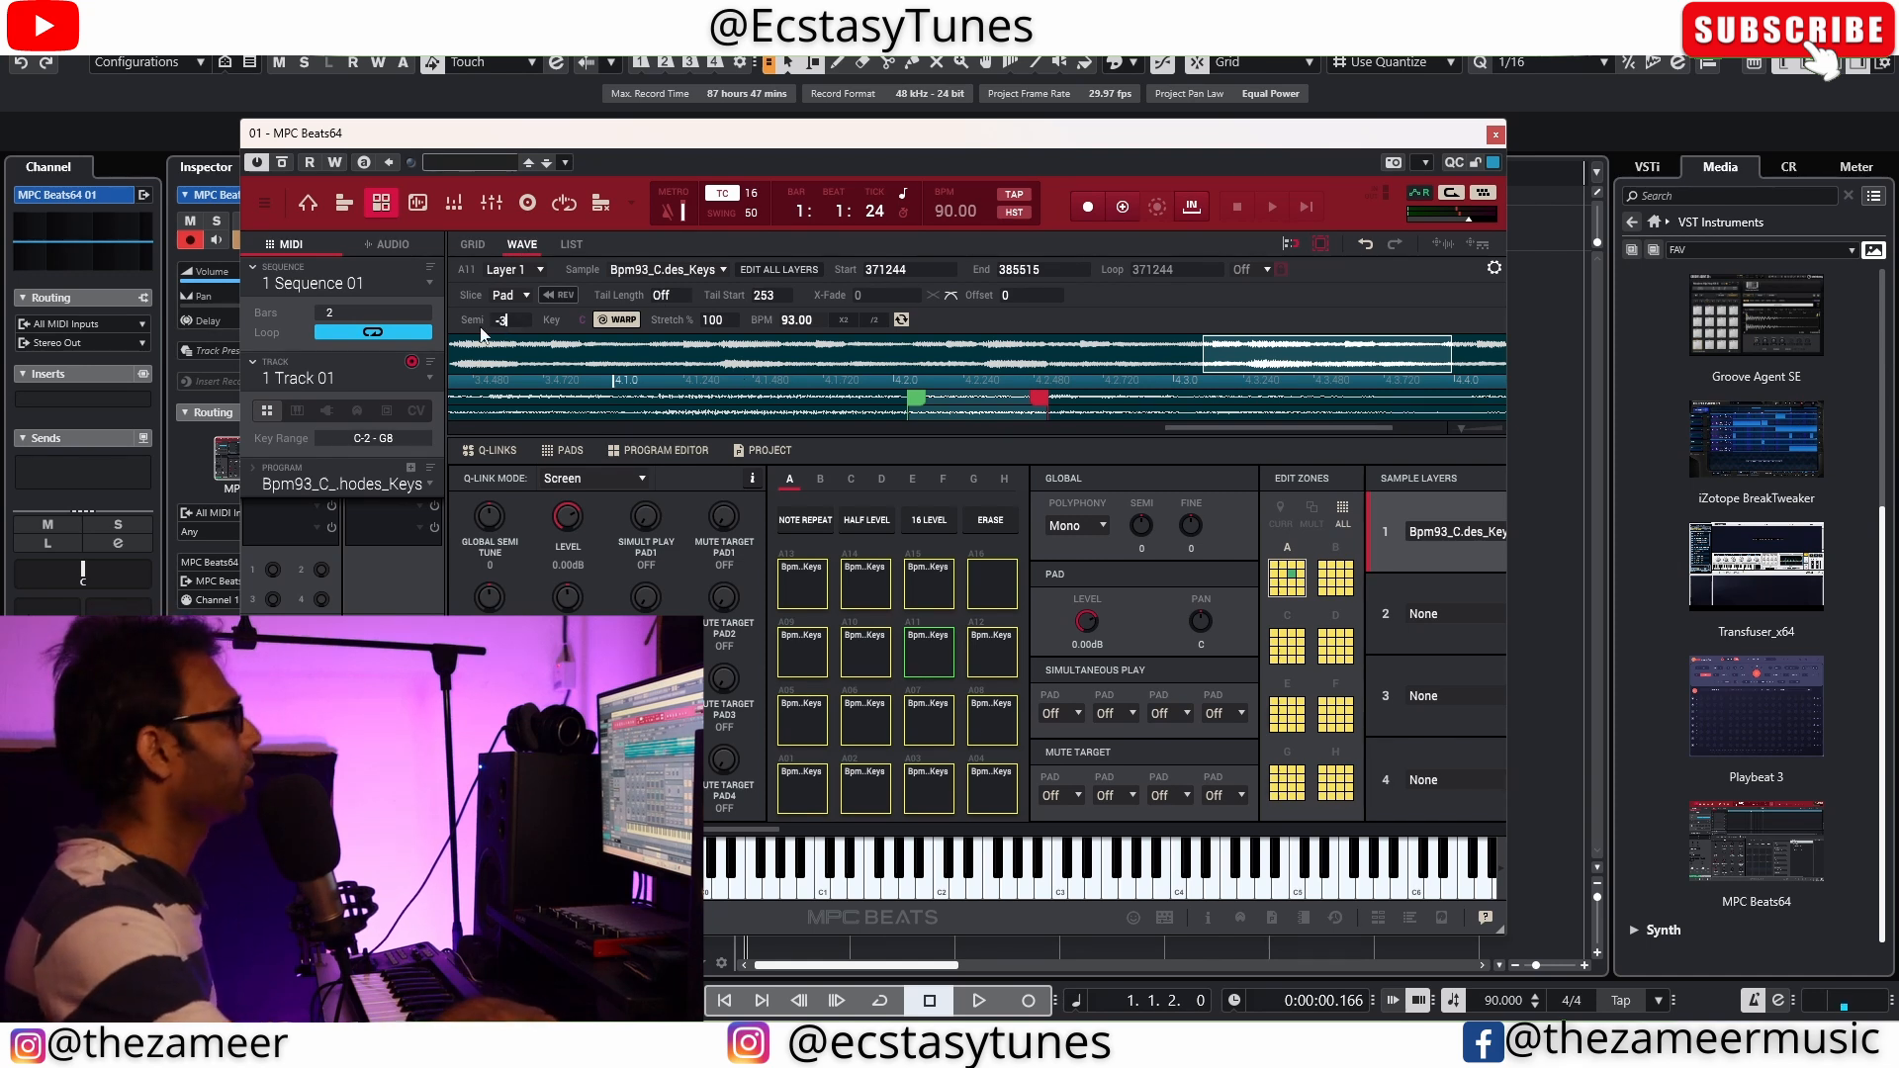
{"action": "key", "text": "Return"}
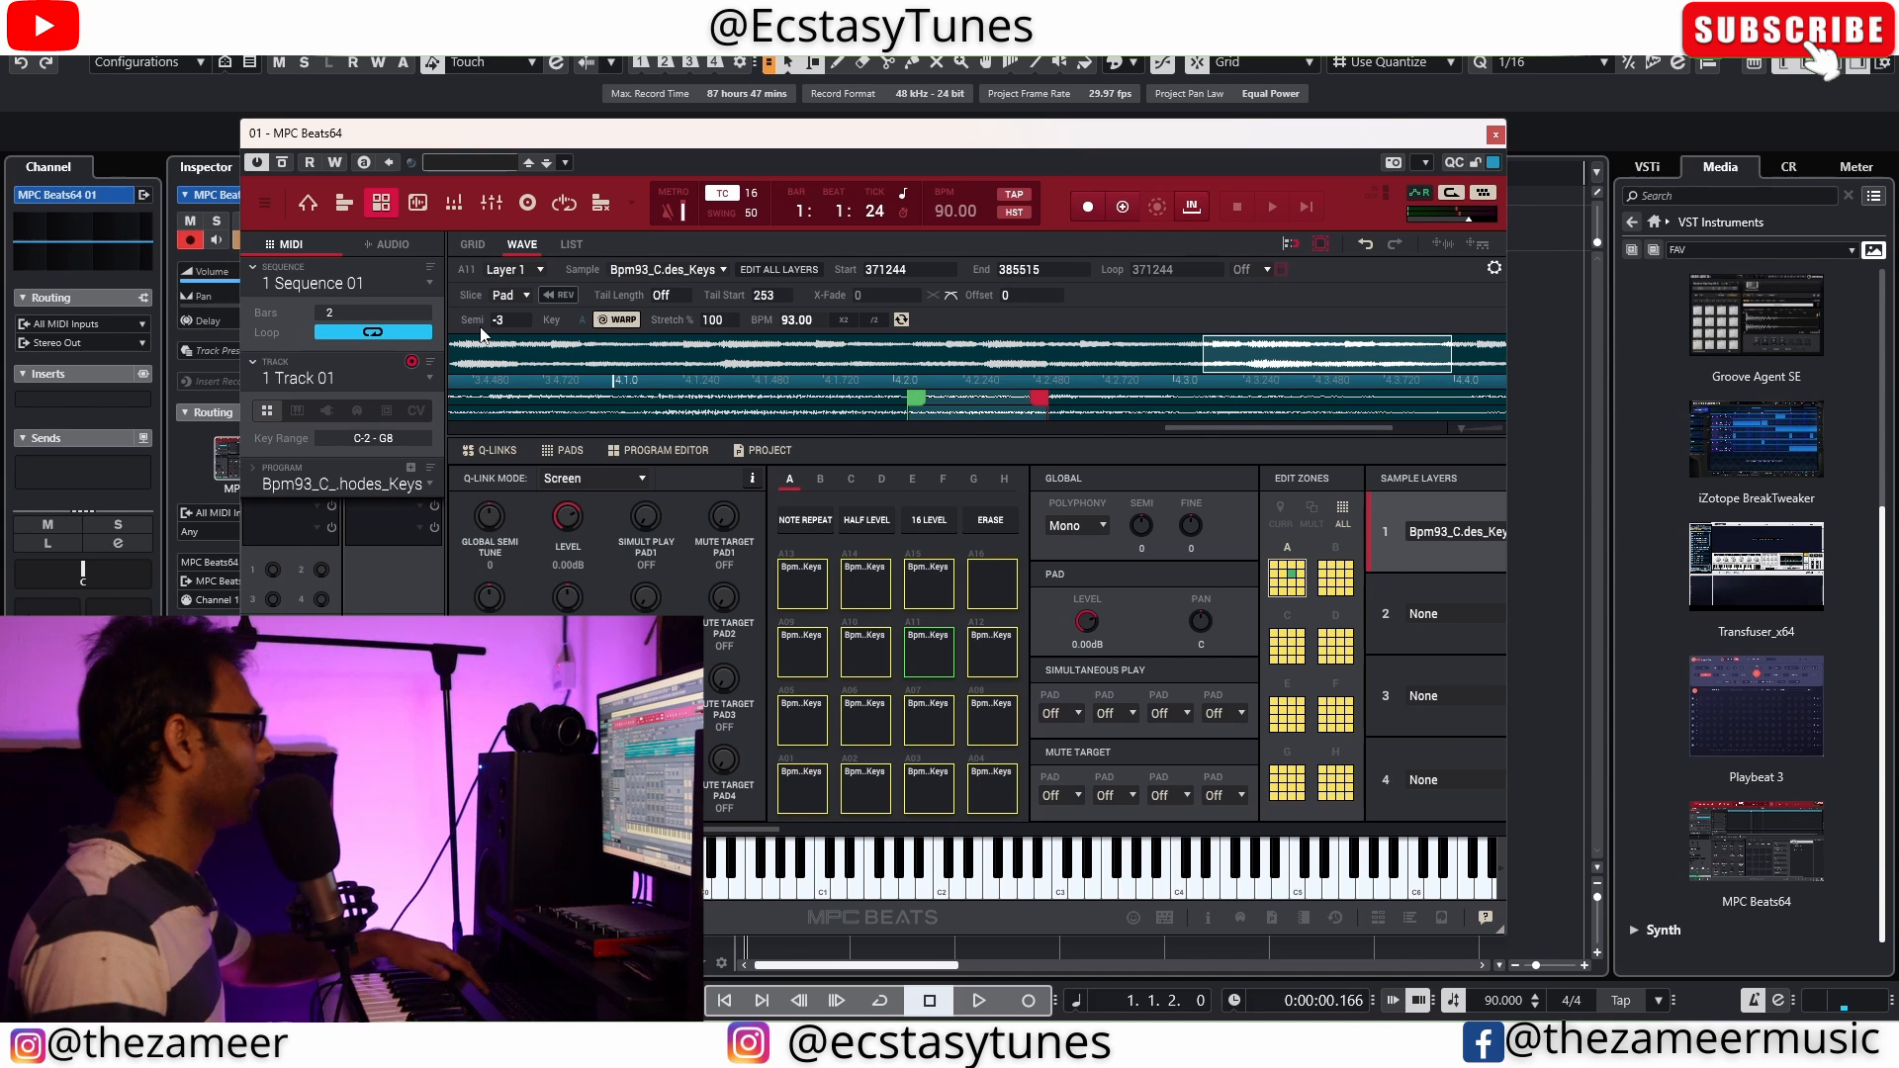
Load kick, snare, rim and shaker one-shots onto the pads of Program 002 on the Drums track
{"action": "key", "text": "space"}
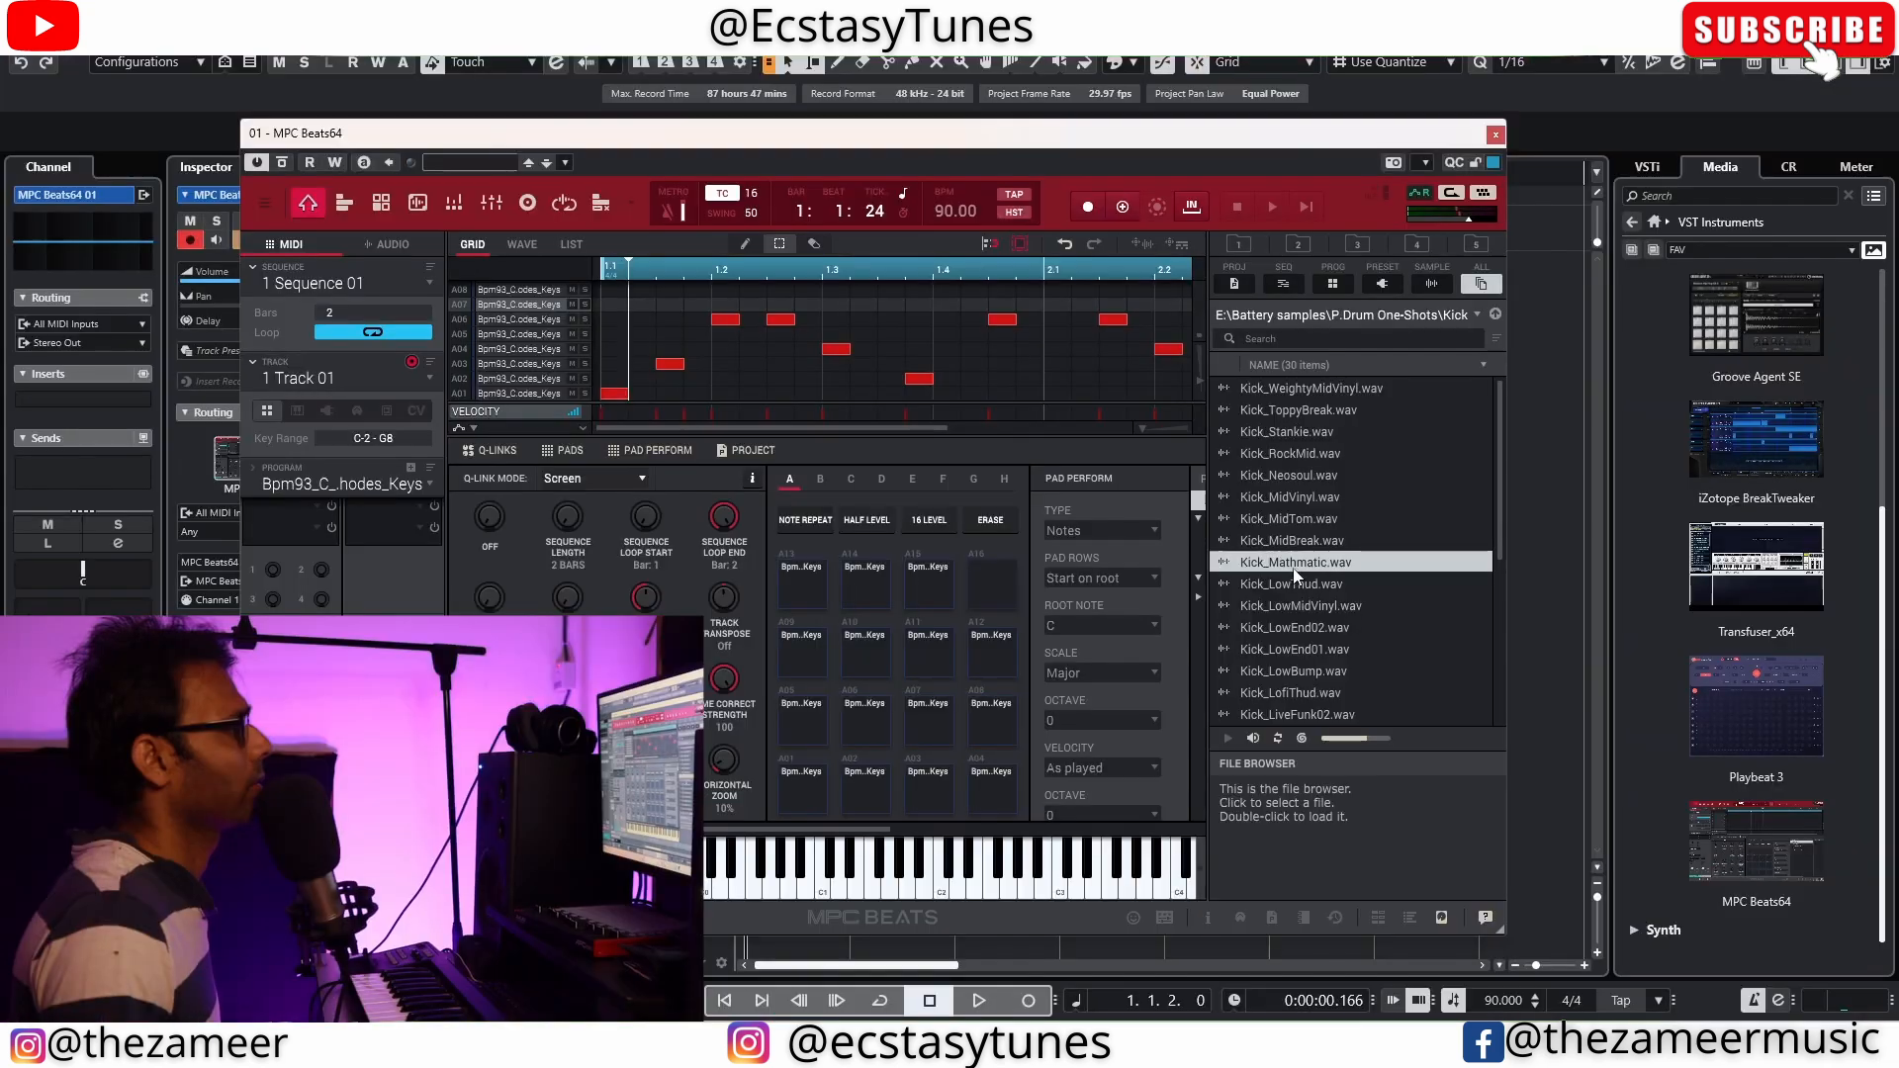
{"action": "left_click", "coordinate": [1301, 584]}
{"action": "left_click", "coordinate": [1315, 606]}
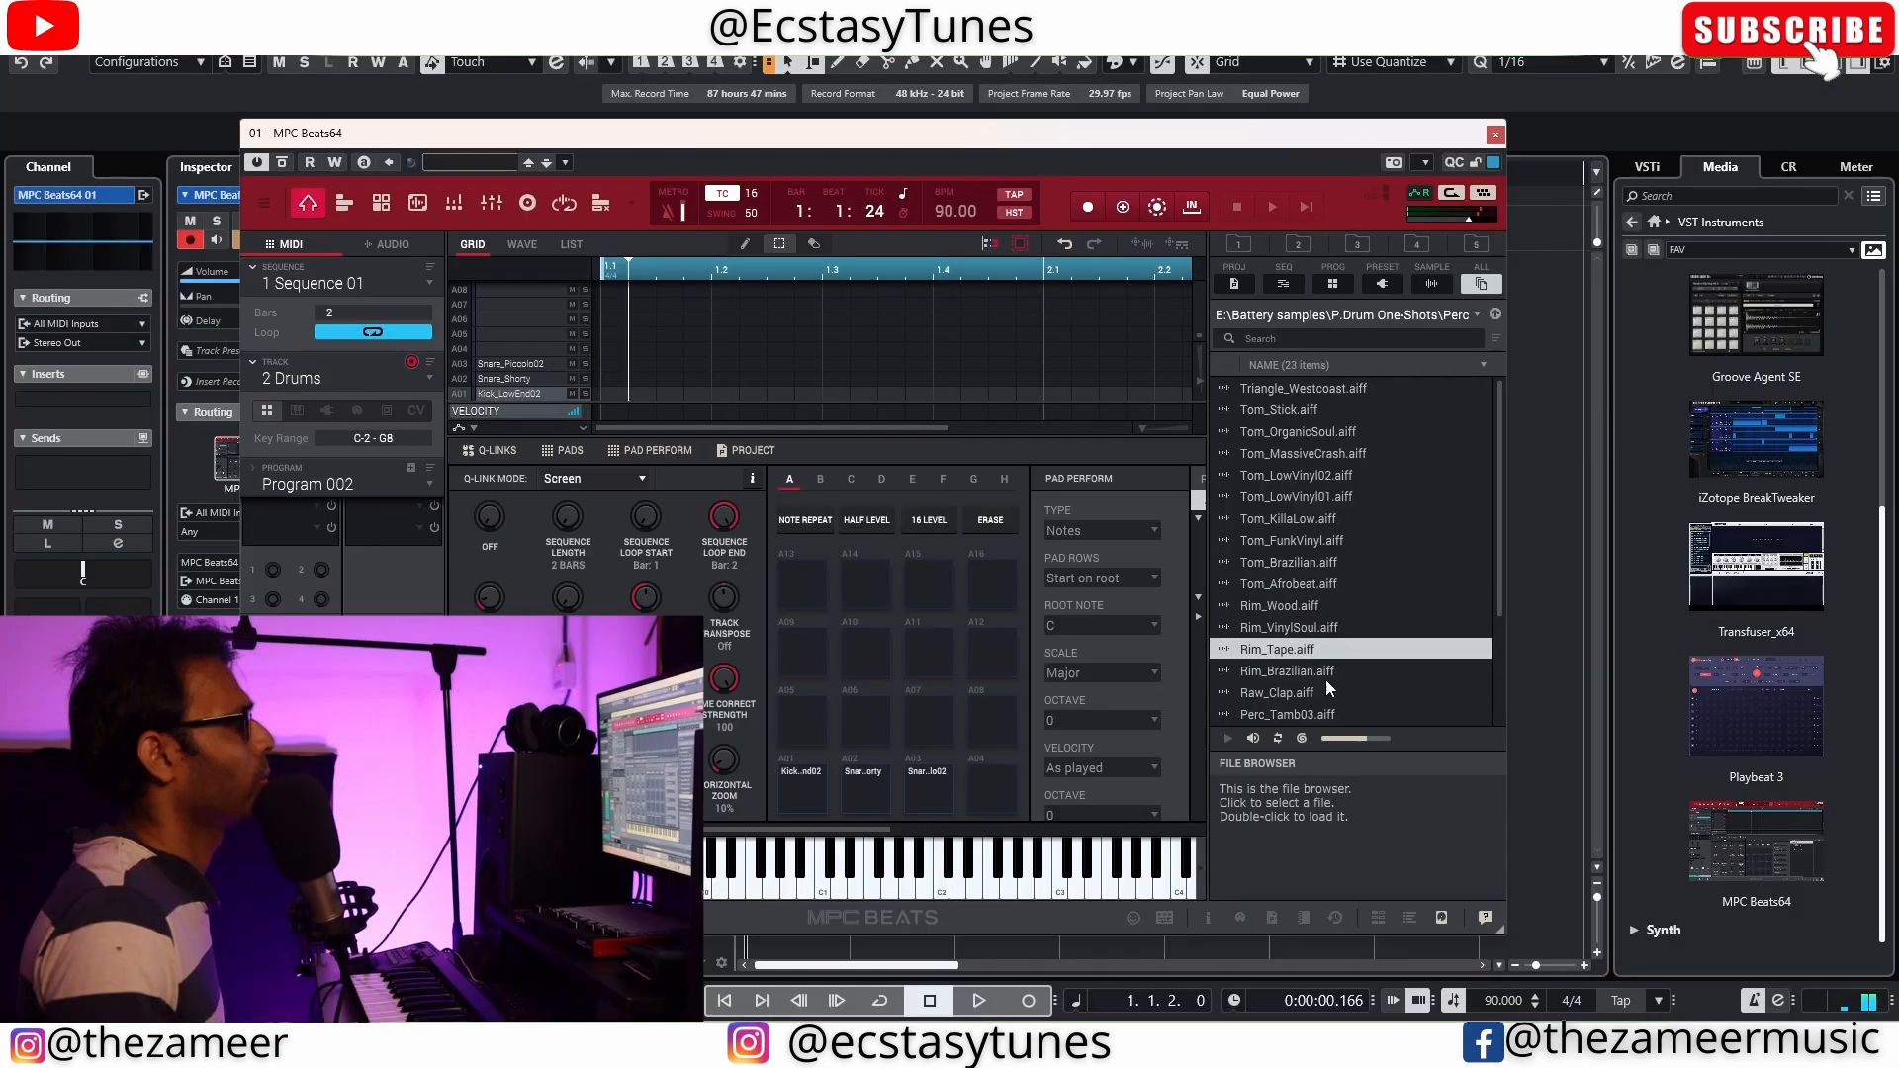
{"action": "left_click", "coordinate": [1328, 691]}
{"action": "scroll", "coordinate": [1321, 653], "scroll_direction": "down", "scroll_amount": 2}
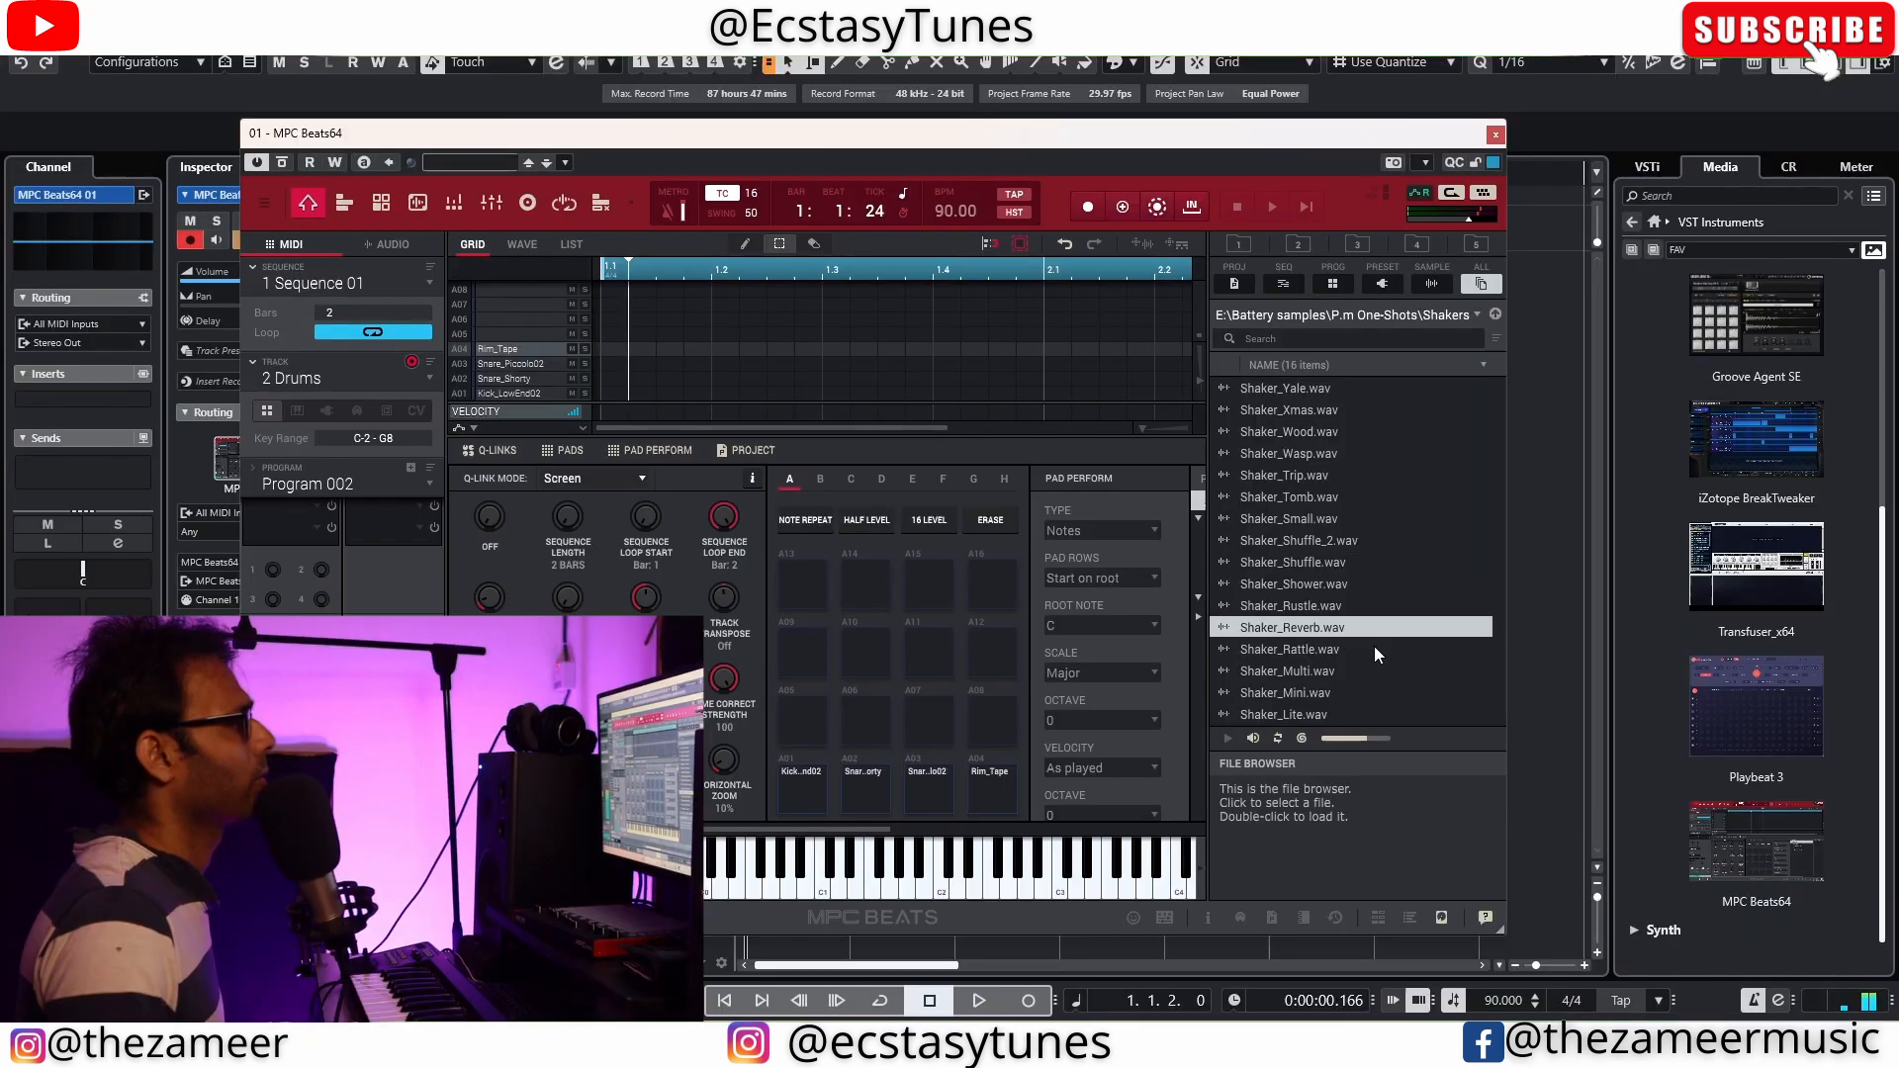
{"action": "left_click", "coordinate": [880, 799]}
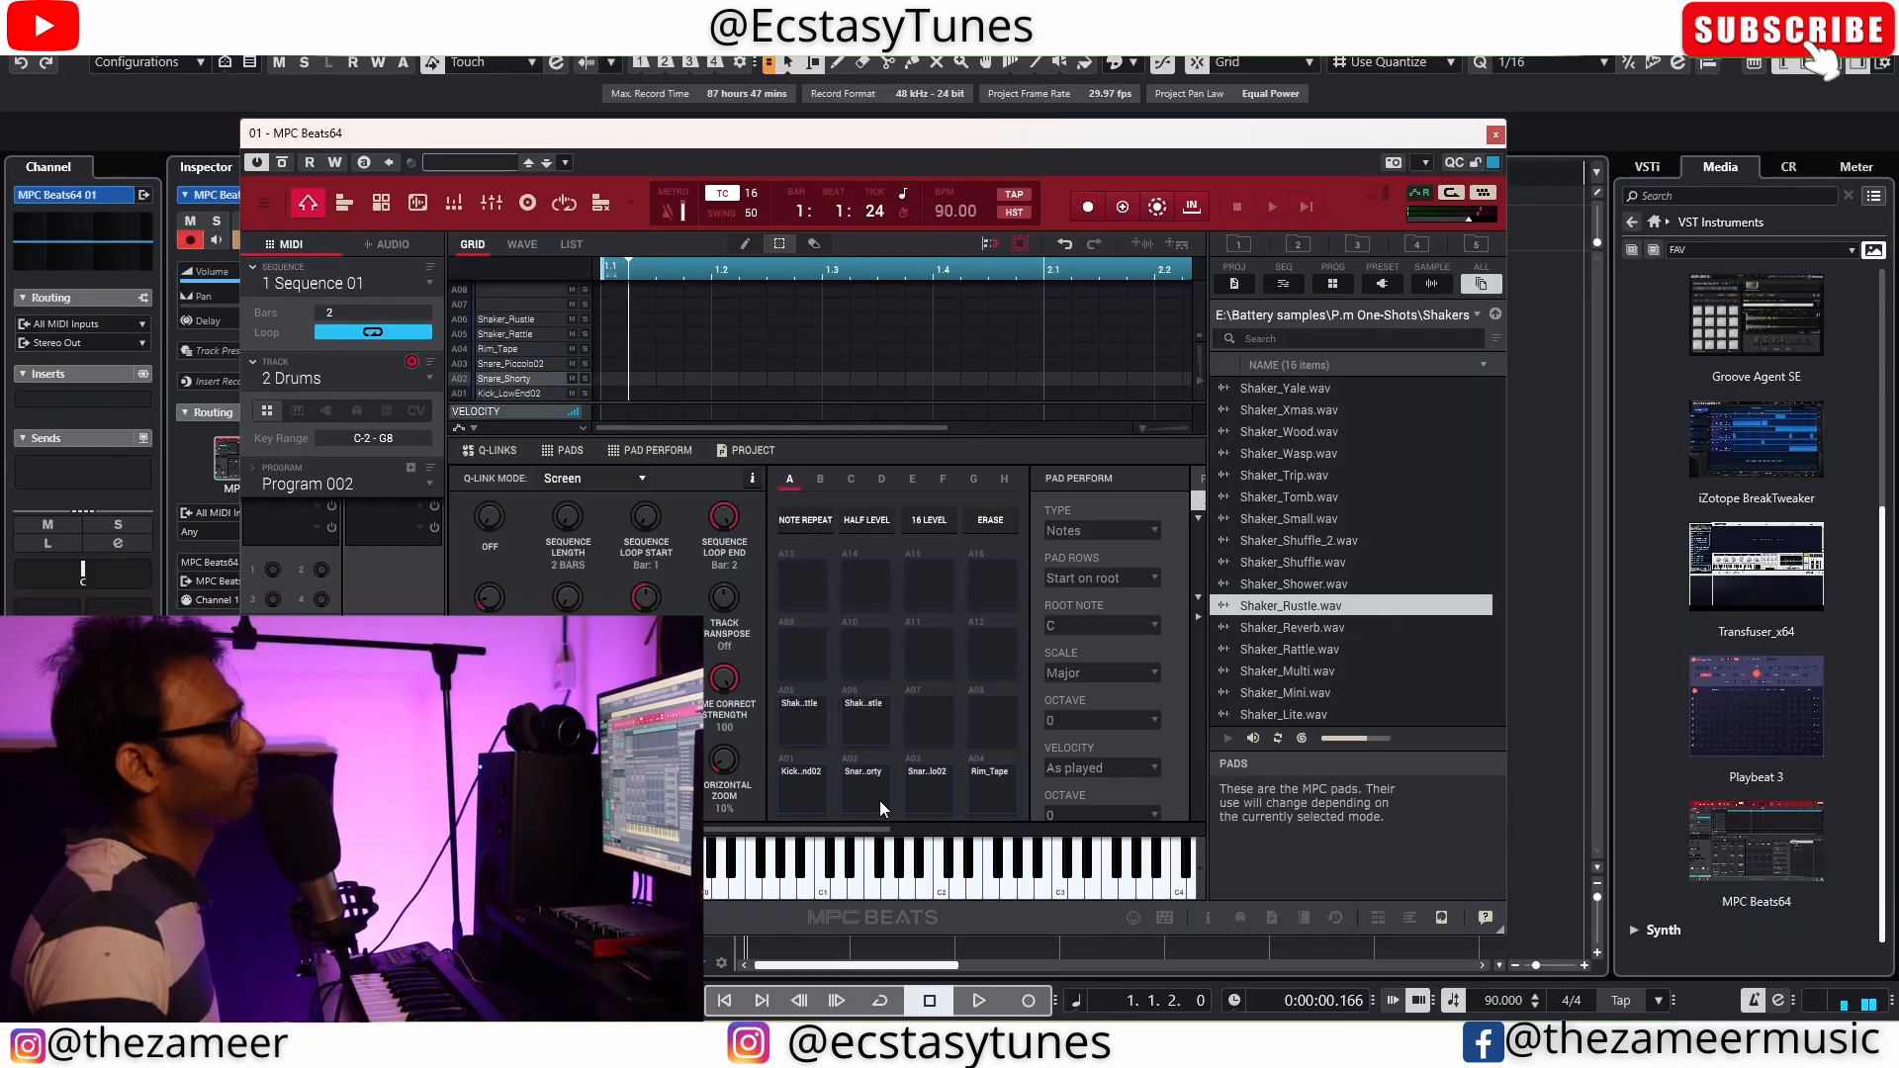
{"action": "left_click", "coordinate": [926, 803]}
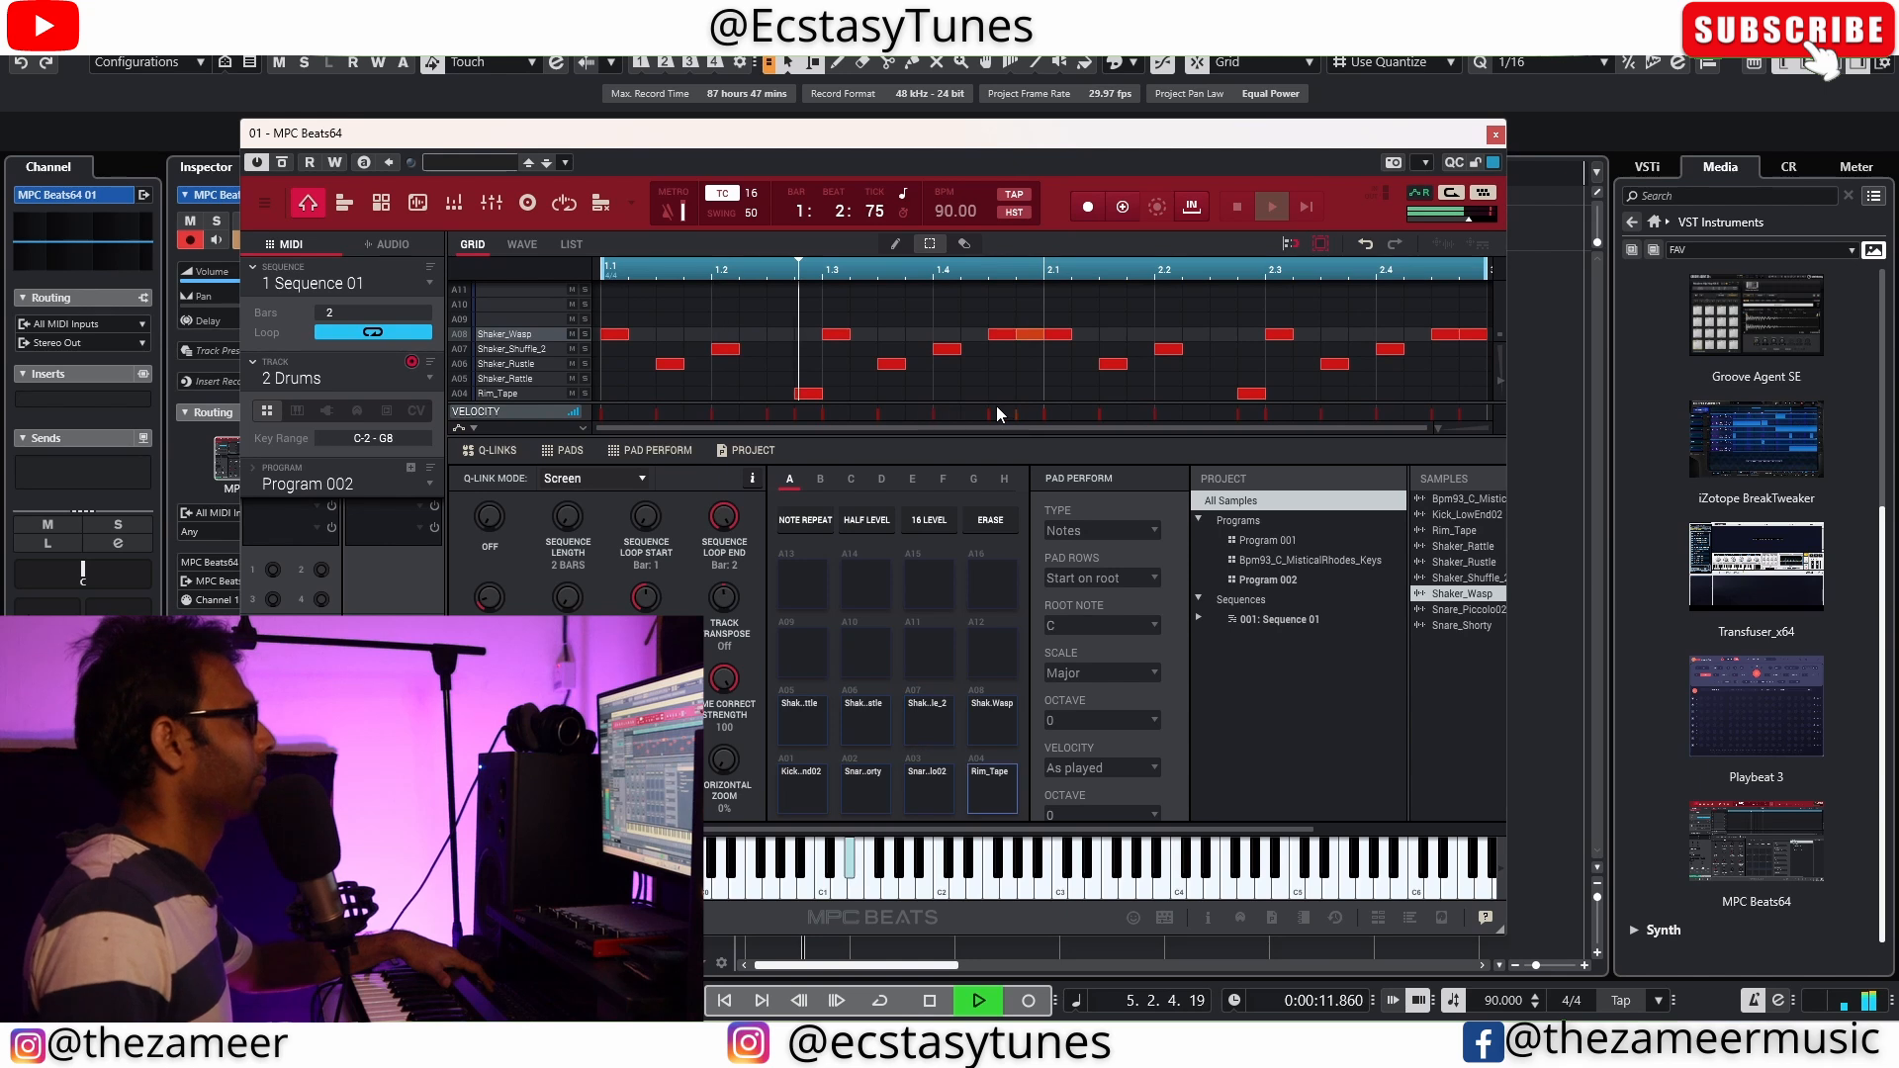
Lower the velocity of the Shaker_Rustle notes in the 2-bar drum sequence and play it back
{"action": "key", "text": "space"}
{"action": "scroll", "coordinate": [562, 319], "scroll_direction": "down", "scroll_amount": 3}
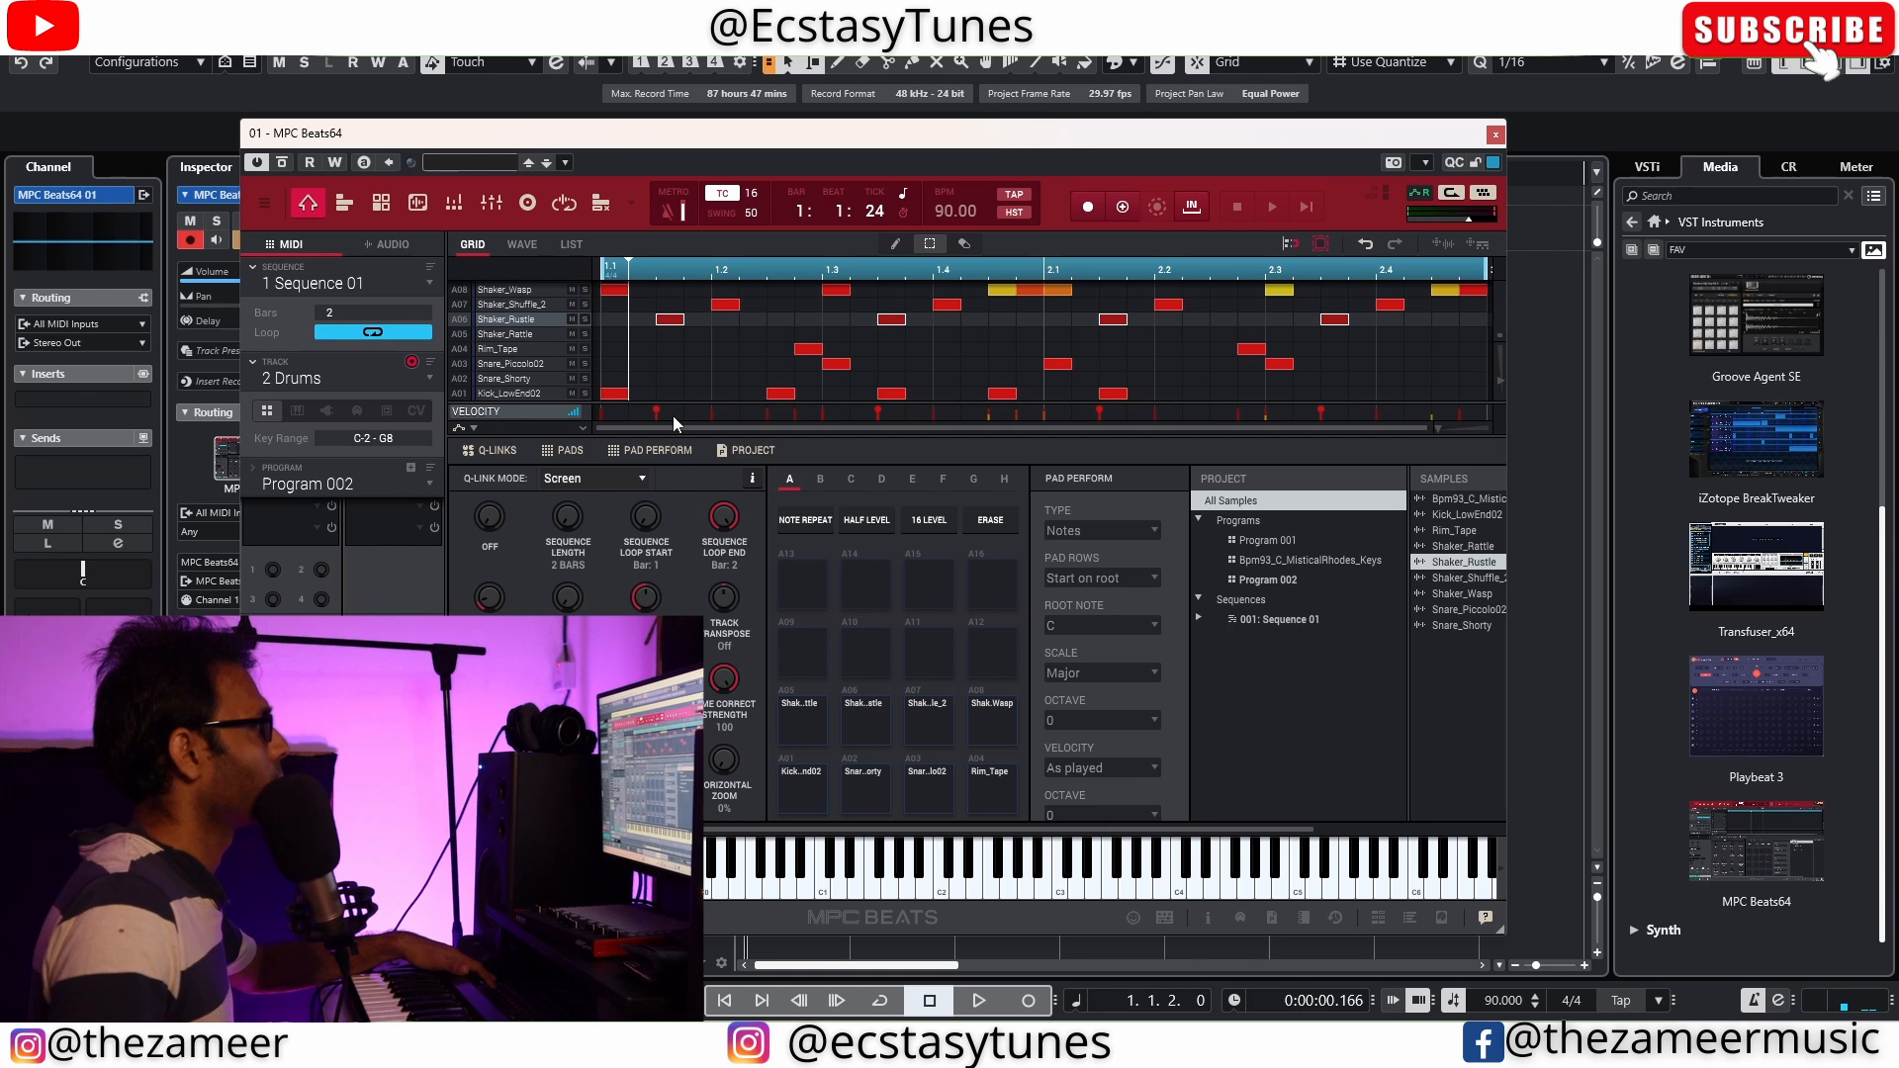
{"action": "left_click_drag", "start_coordinate": [654, 408], "coordinate": [655, 416]}
{"action": "key", "text": "space"}
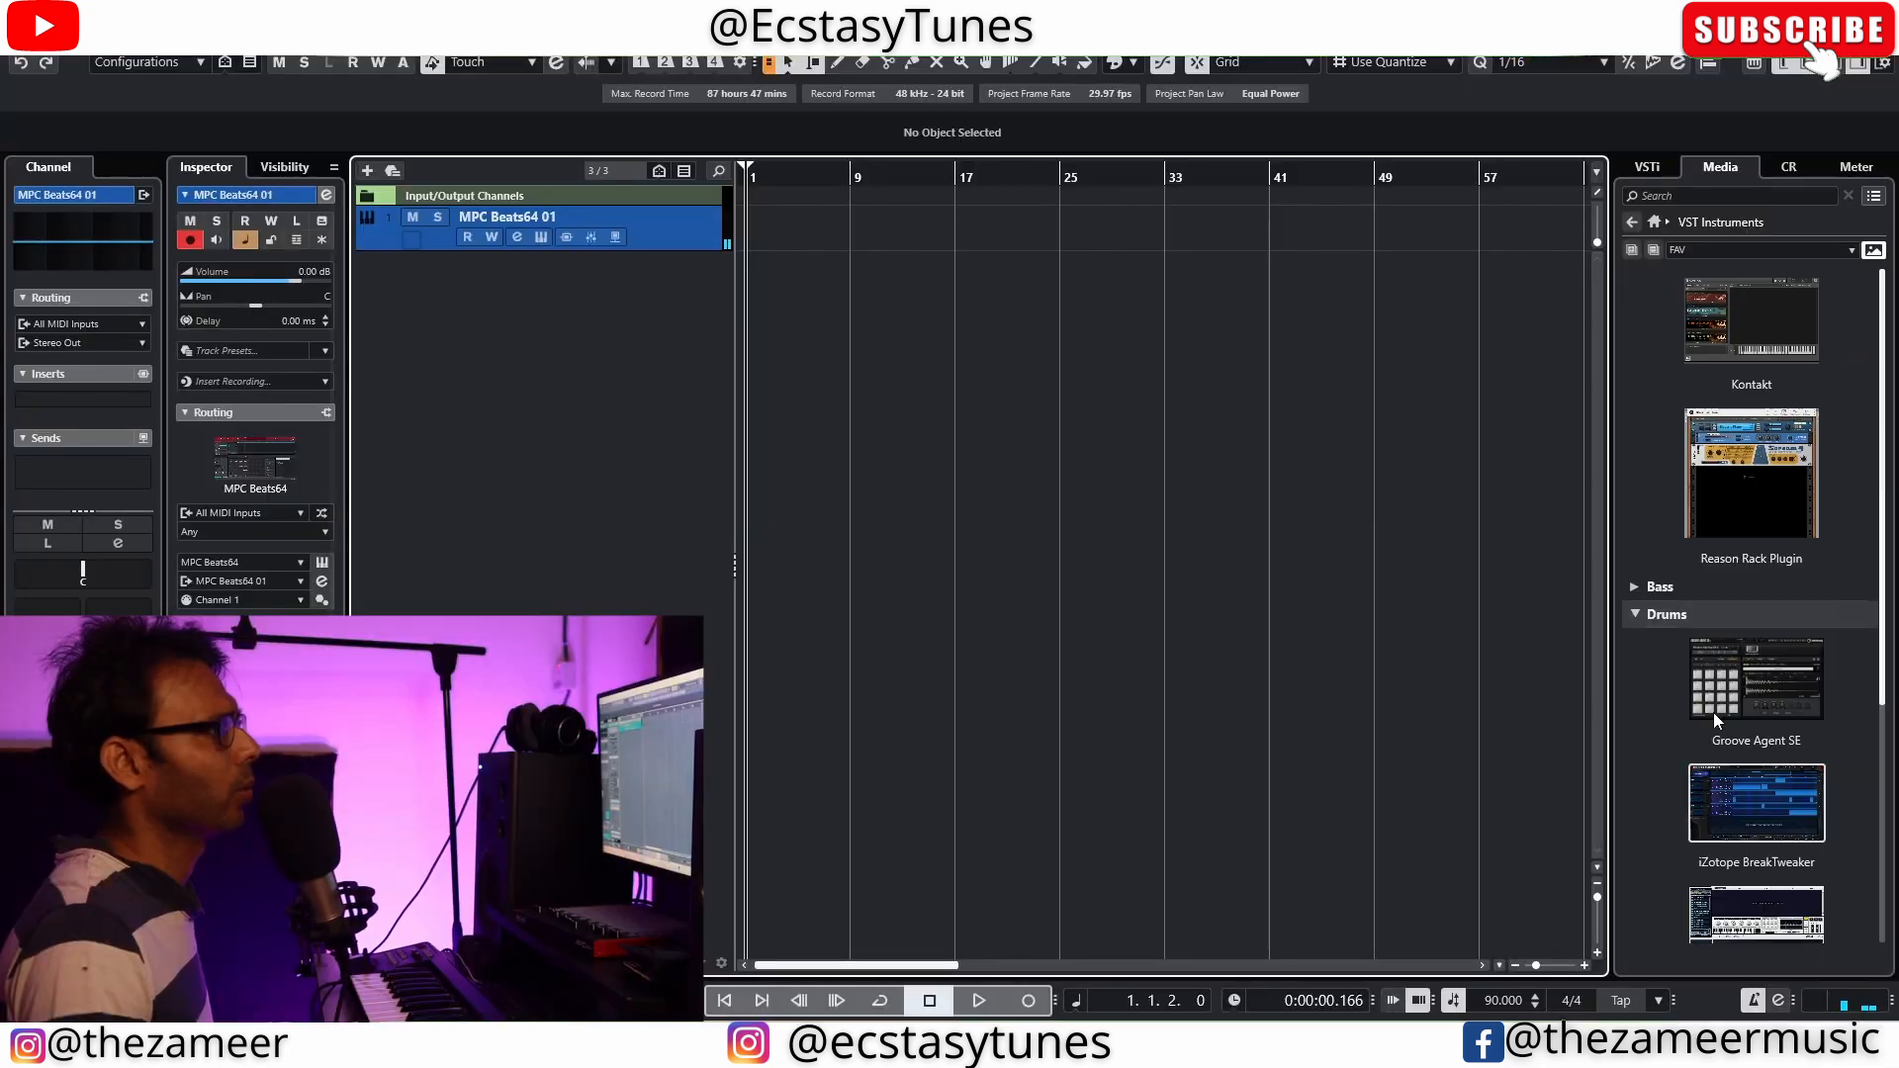
Add Absynth 5 Stereo from the Synth instruments as a new track and record a 2-bar part from bar 1
{"action": "left_click", "coordinate": [1631, 620]}
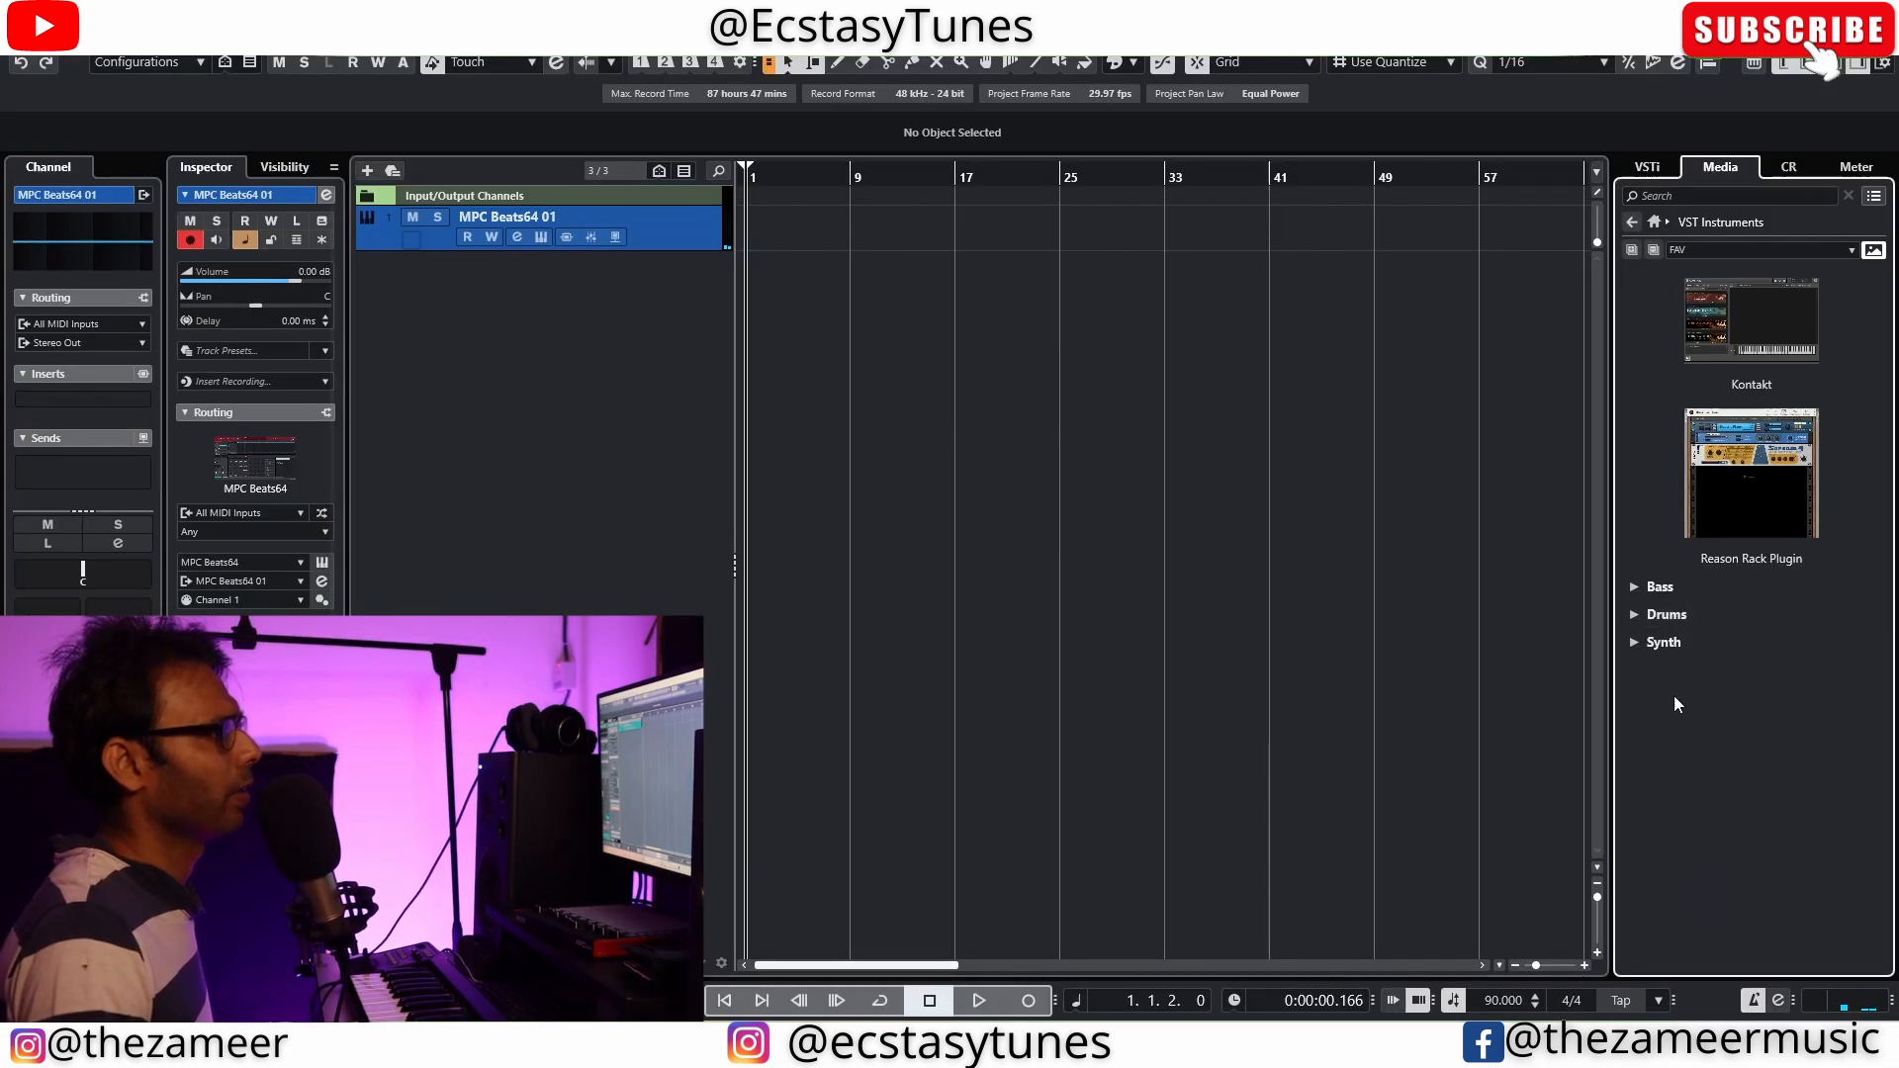
{"action": "left_click", "coordinate": [1632, 644]}
{"action": "scroll", "coordinate": [1655, 646], "scroll_direction": "down", "scroll_amount": 8}
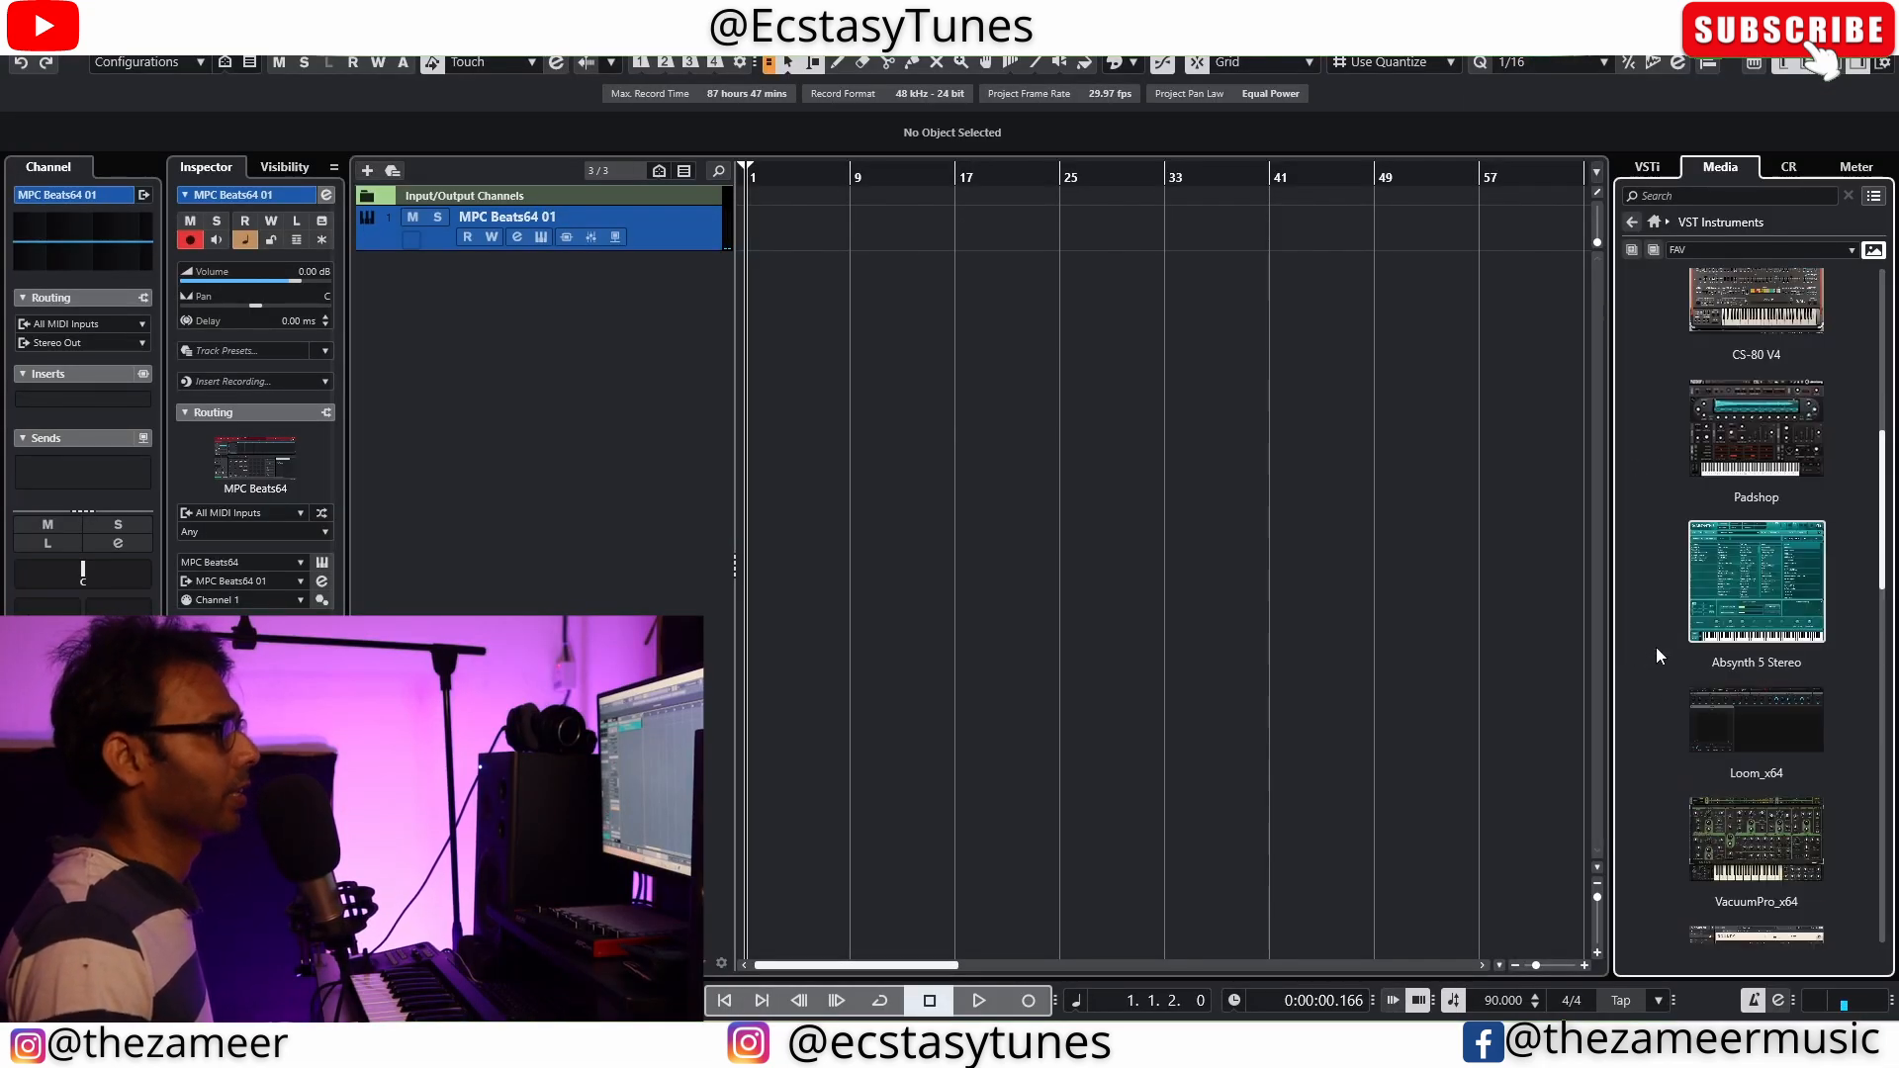
{"action": "left_click_drag", "start_coordinate": [1747, 637], "coordinate": [614, 392]}
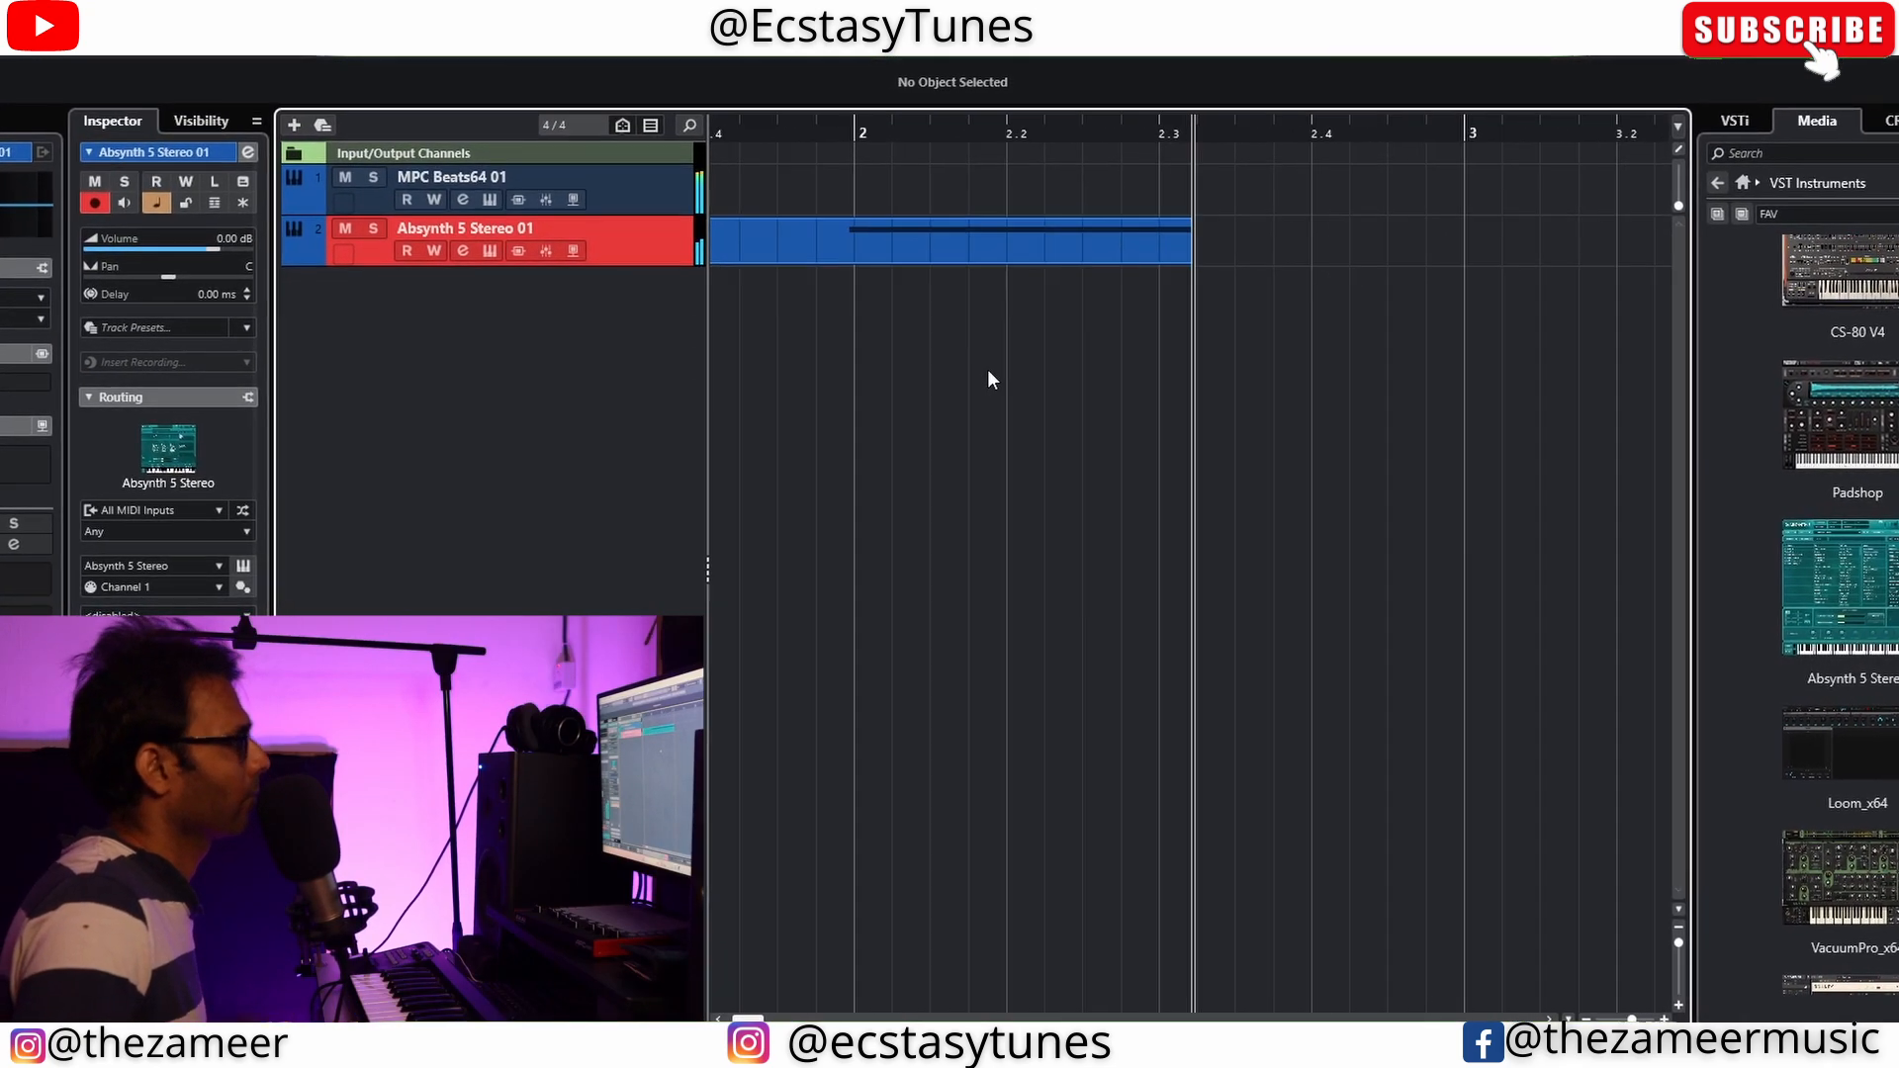
{"action": "key", "text": "space"}
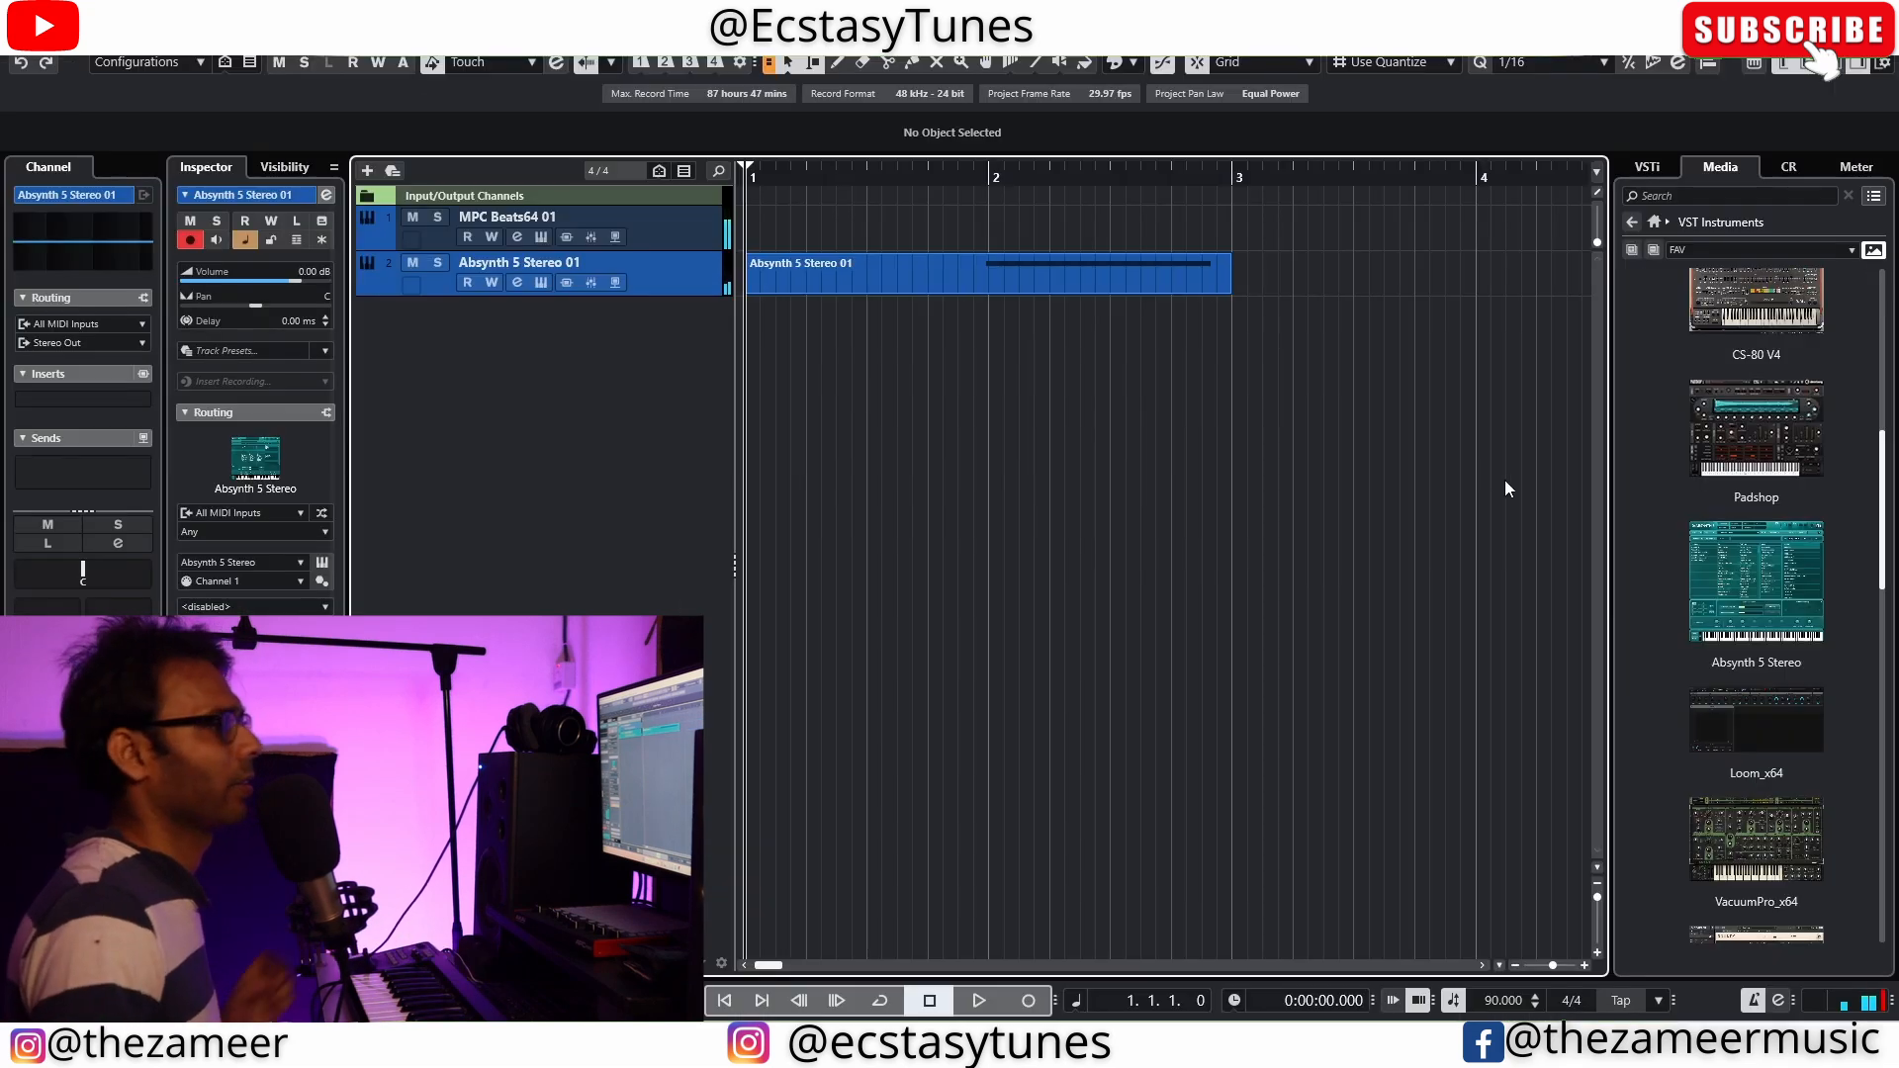
Add VacuumPro_x64 as a new instrument track and record a part on it from bar 1
{"action": "left_click_drag", "start_coordinate": [1755, 839], "coordinate": [1086, 742]}
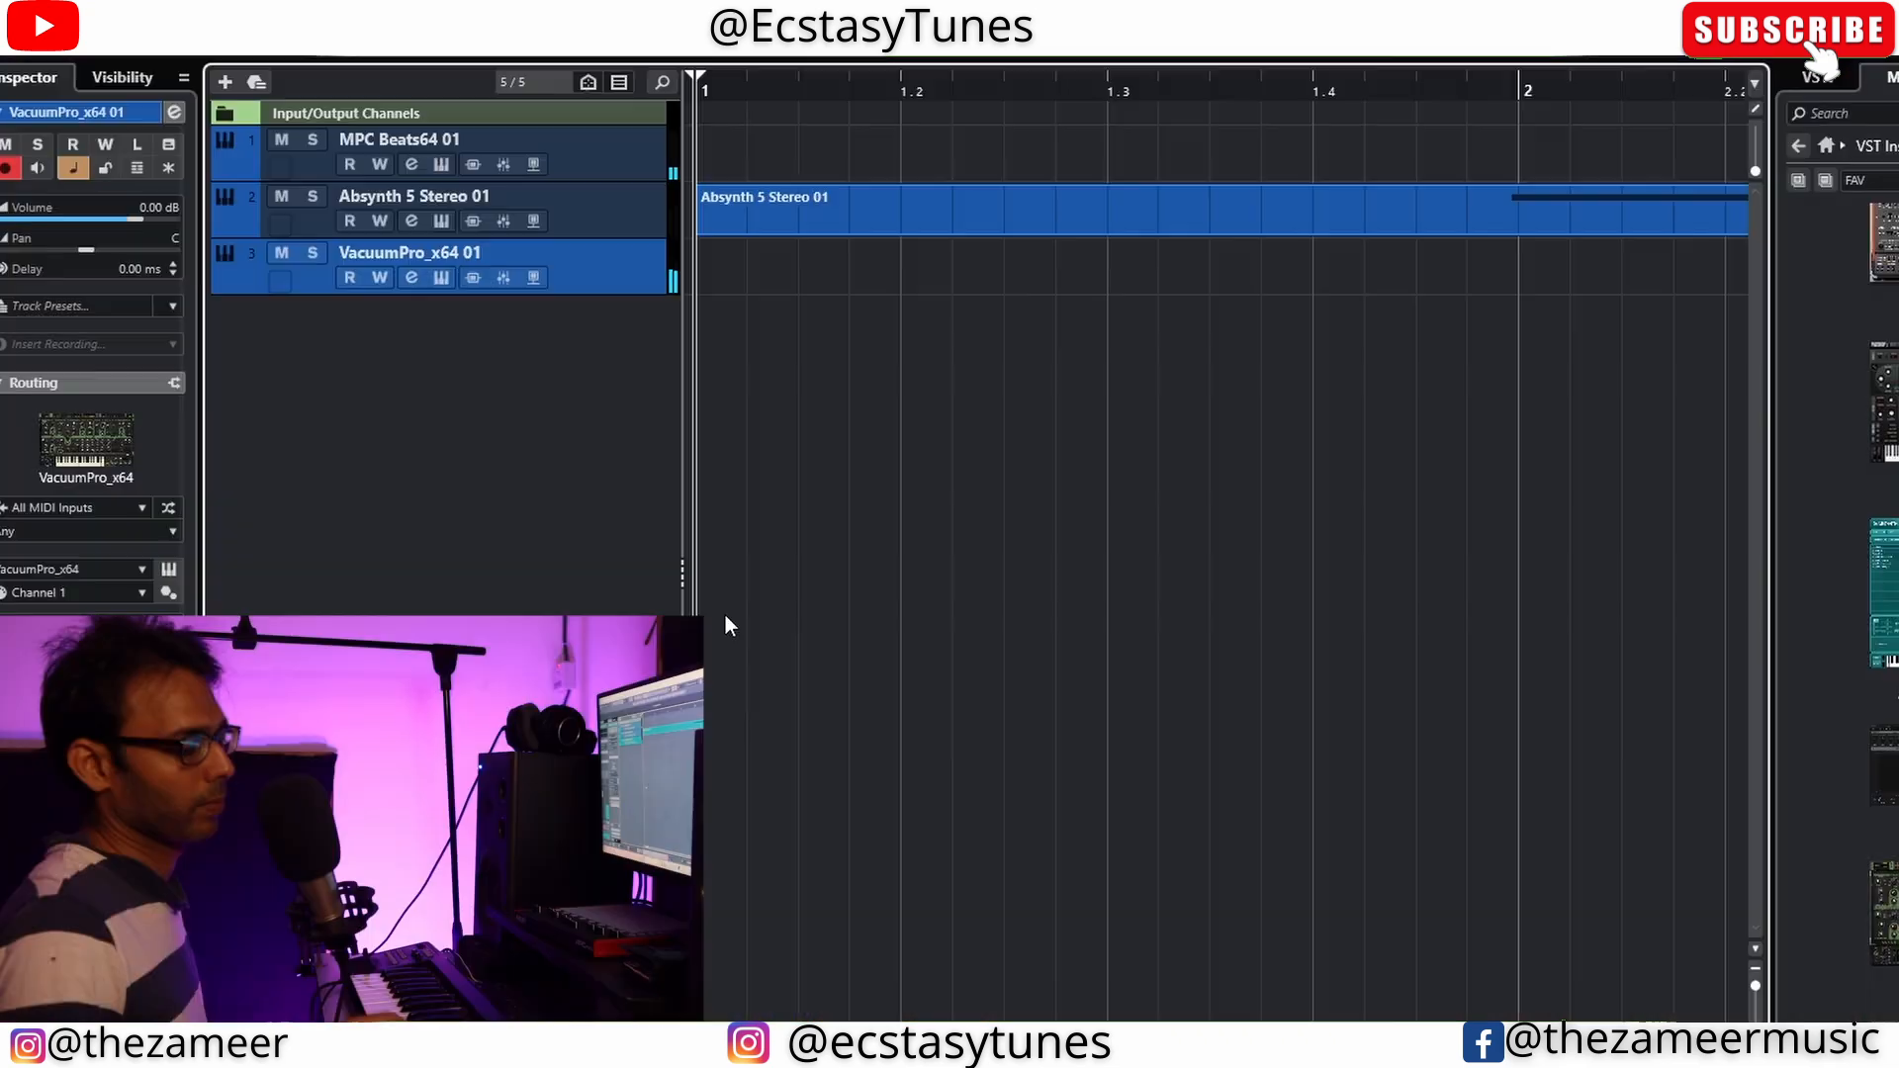
{"action": "key", "text": "KP_Multiply"}
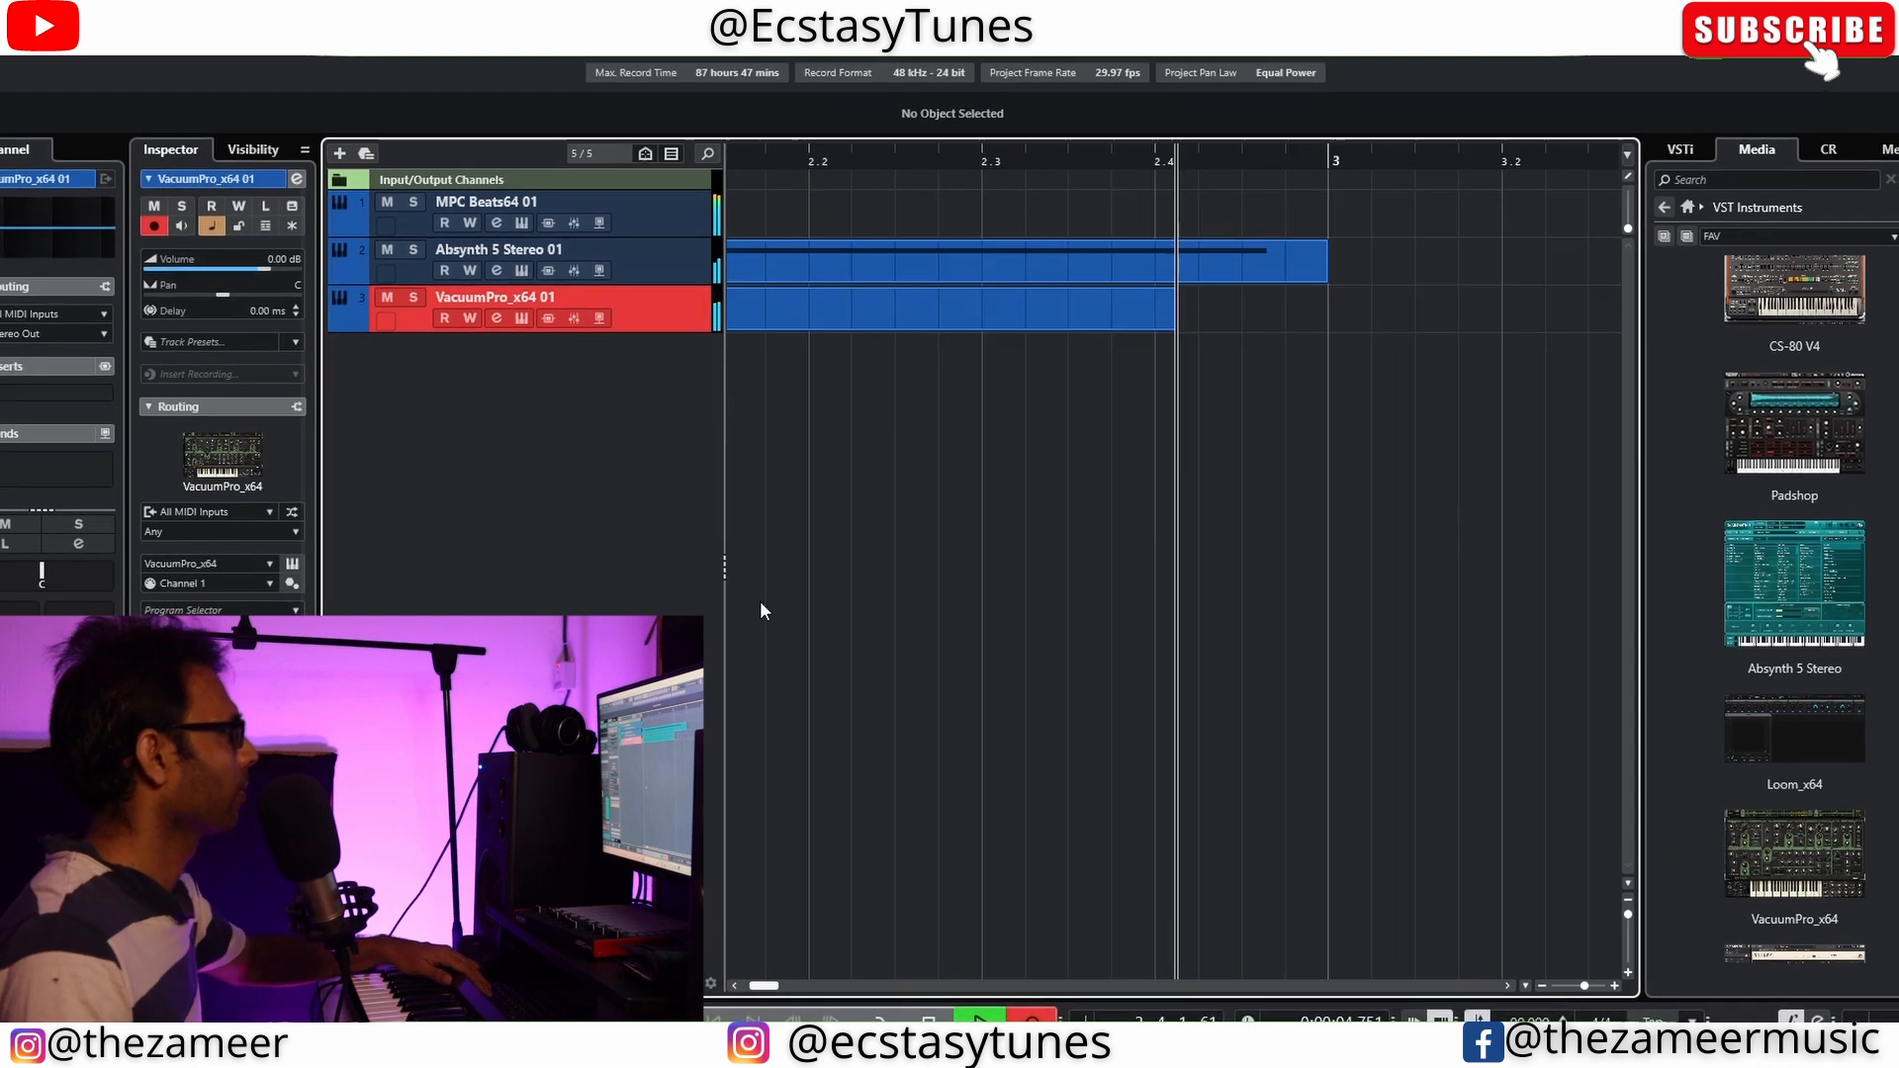
{"action": "key", "text": "space"}
{"action": "key", "text": "g"}
{"action": "key", "text": "g"}
{"action": "key", "text": "space"}
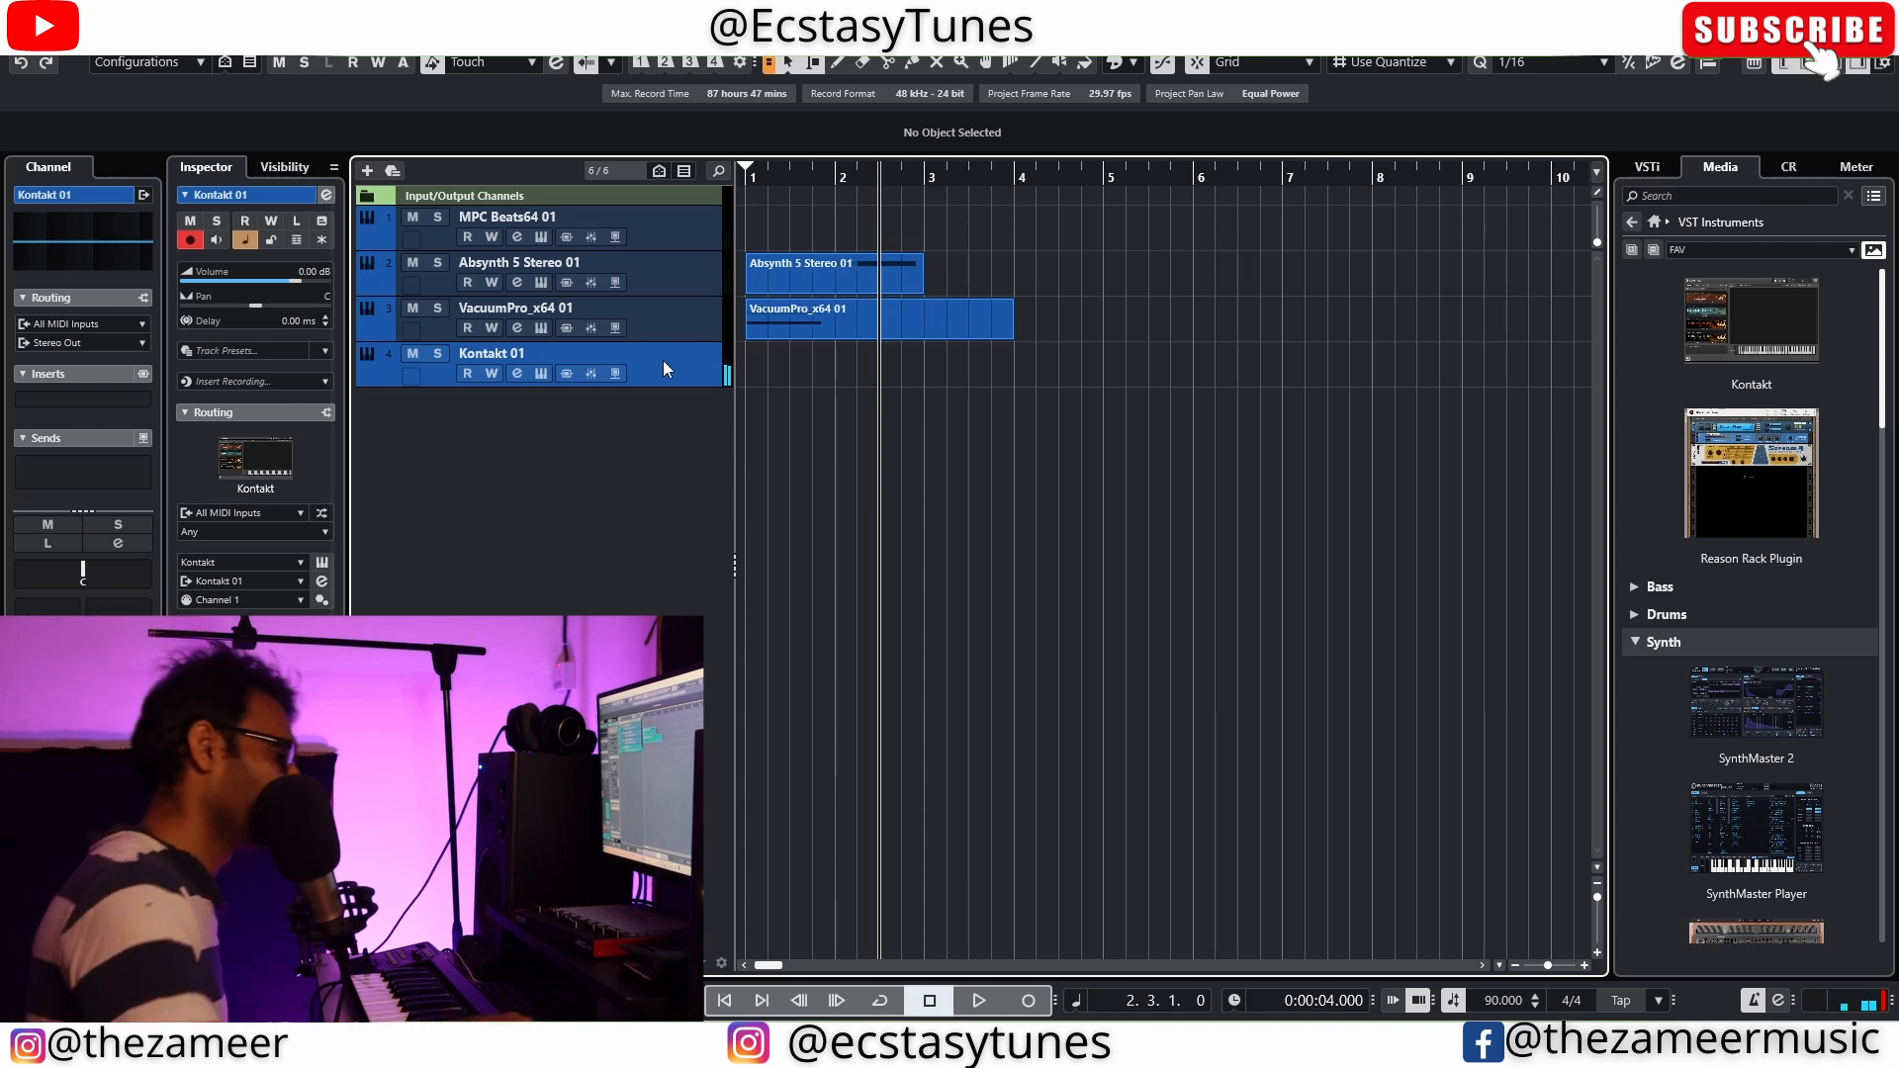
Open the MPC Beats64 instrument of the first track and bring up its mixer
{"action": "left_click", "coordinate": [541, 237]}
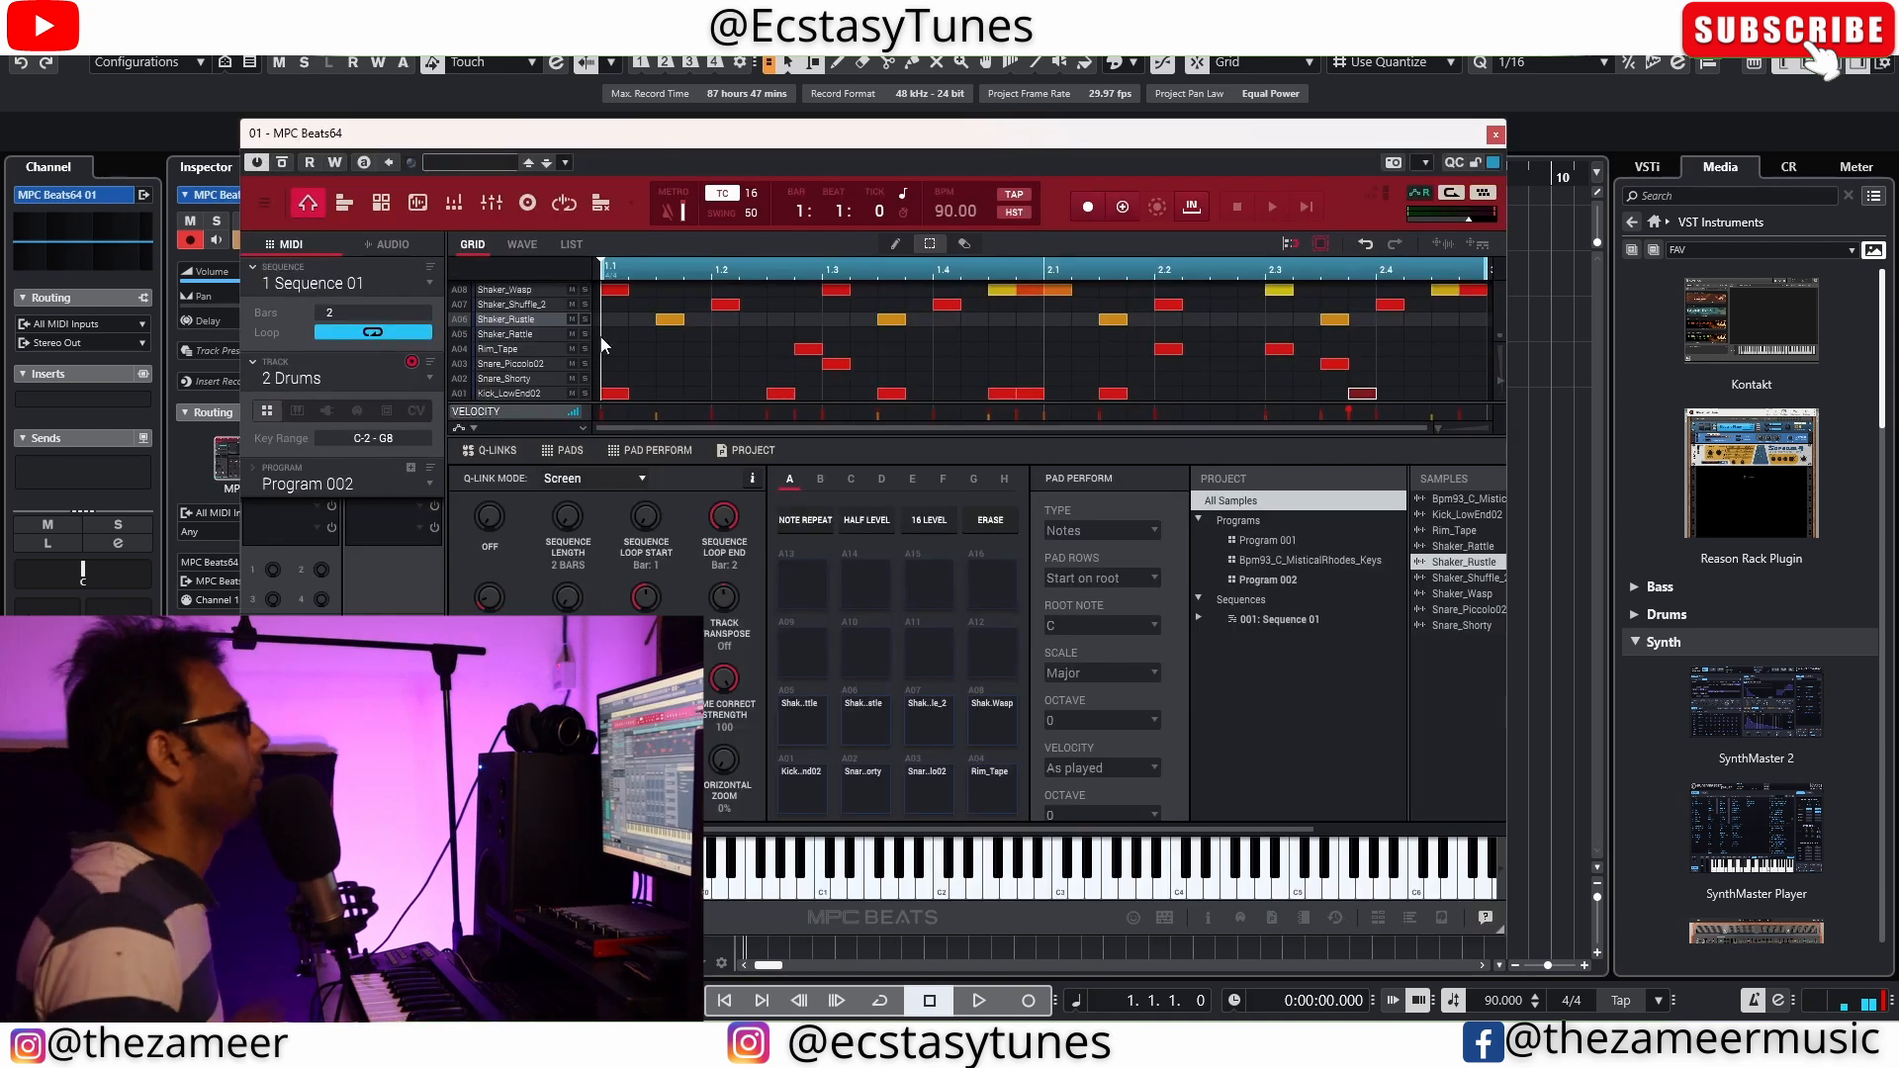
{"action": "left_click", "coordinate": [455, 204]}
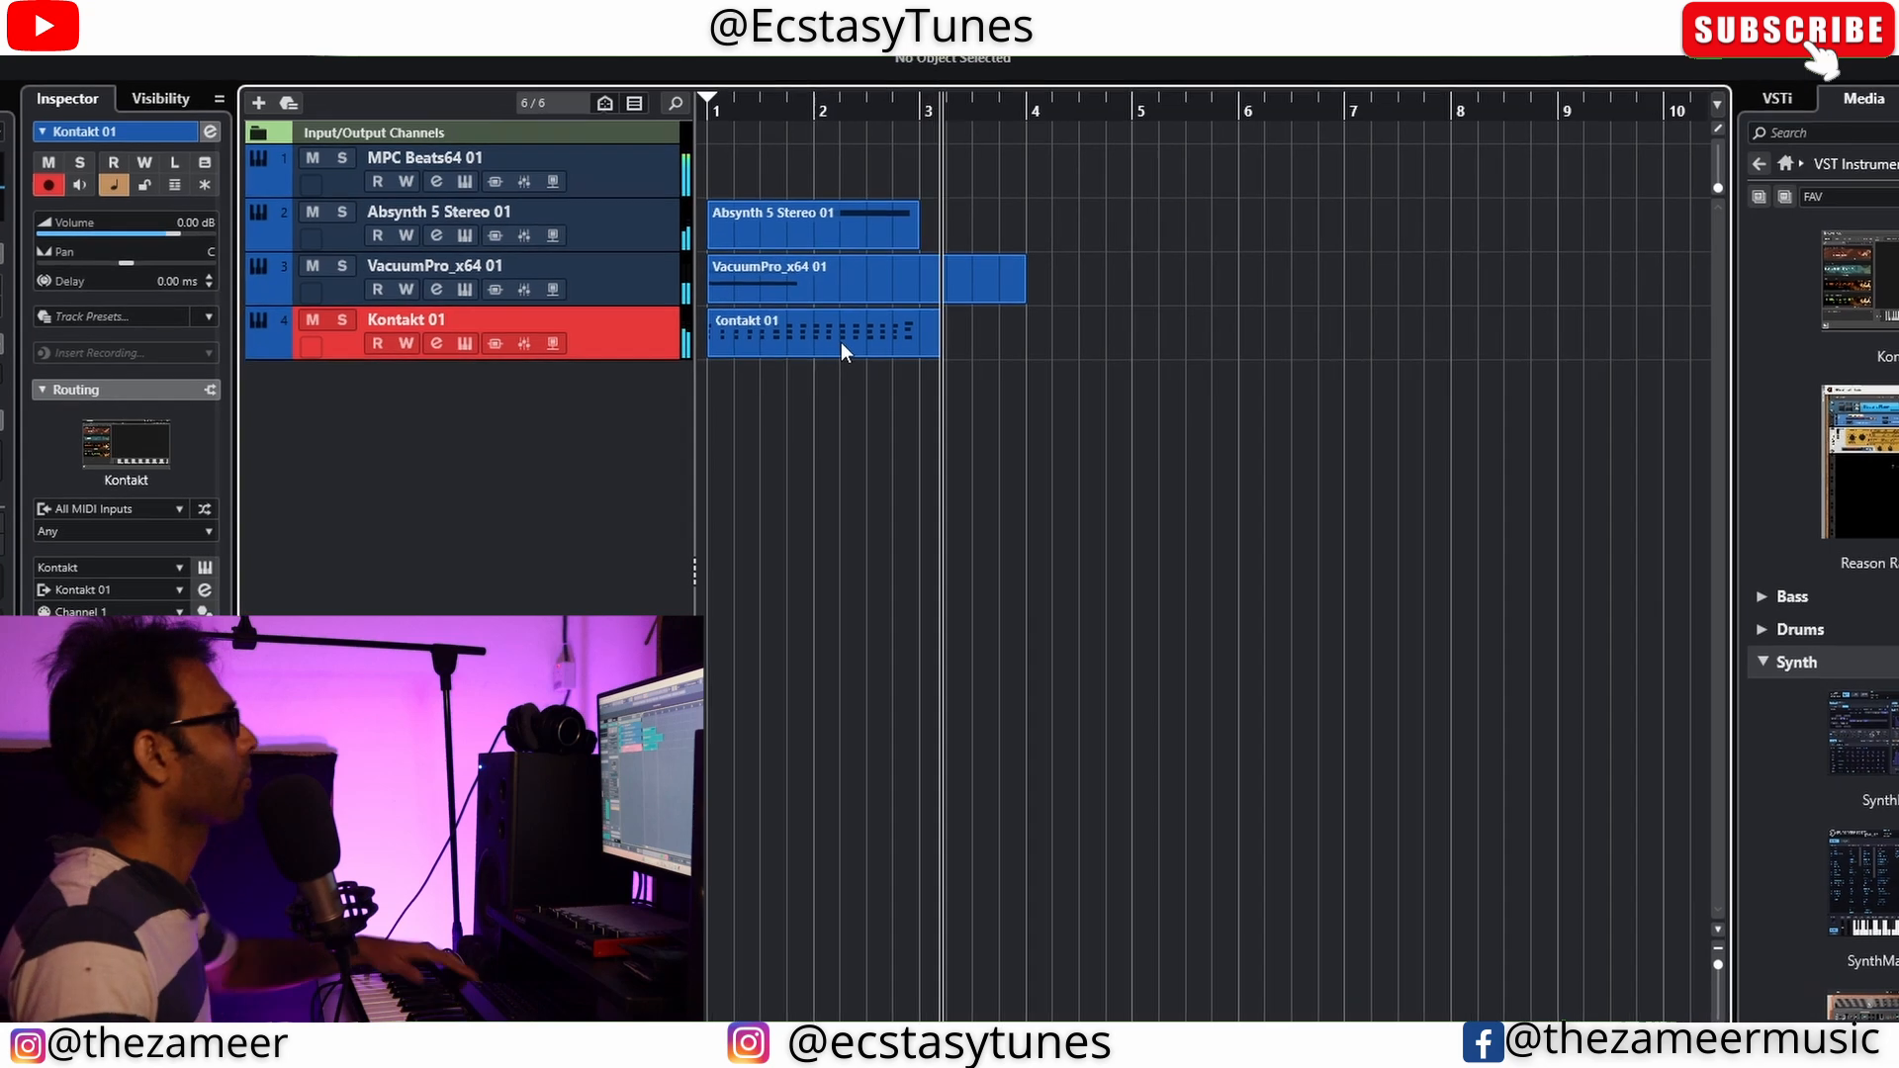
Record a repeating chord part on the Kontakt 01 track, open it for note editing and select all its notes
{"action": "key", "text": "space"}
{"action": "key", "text": "space"}
{"action": "double_click", "coordinate": [861, 347]}
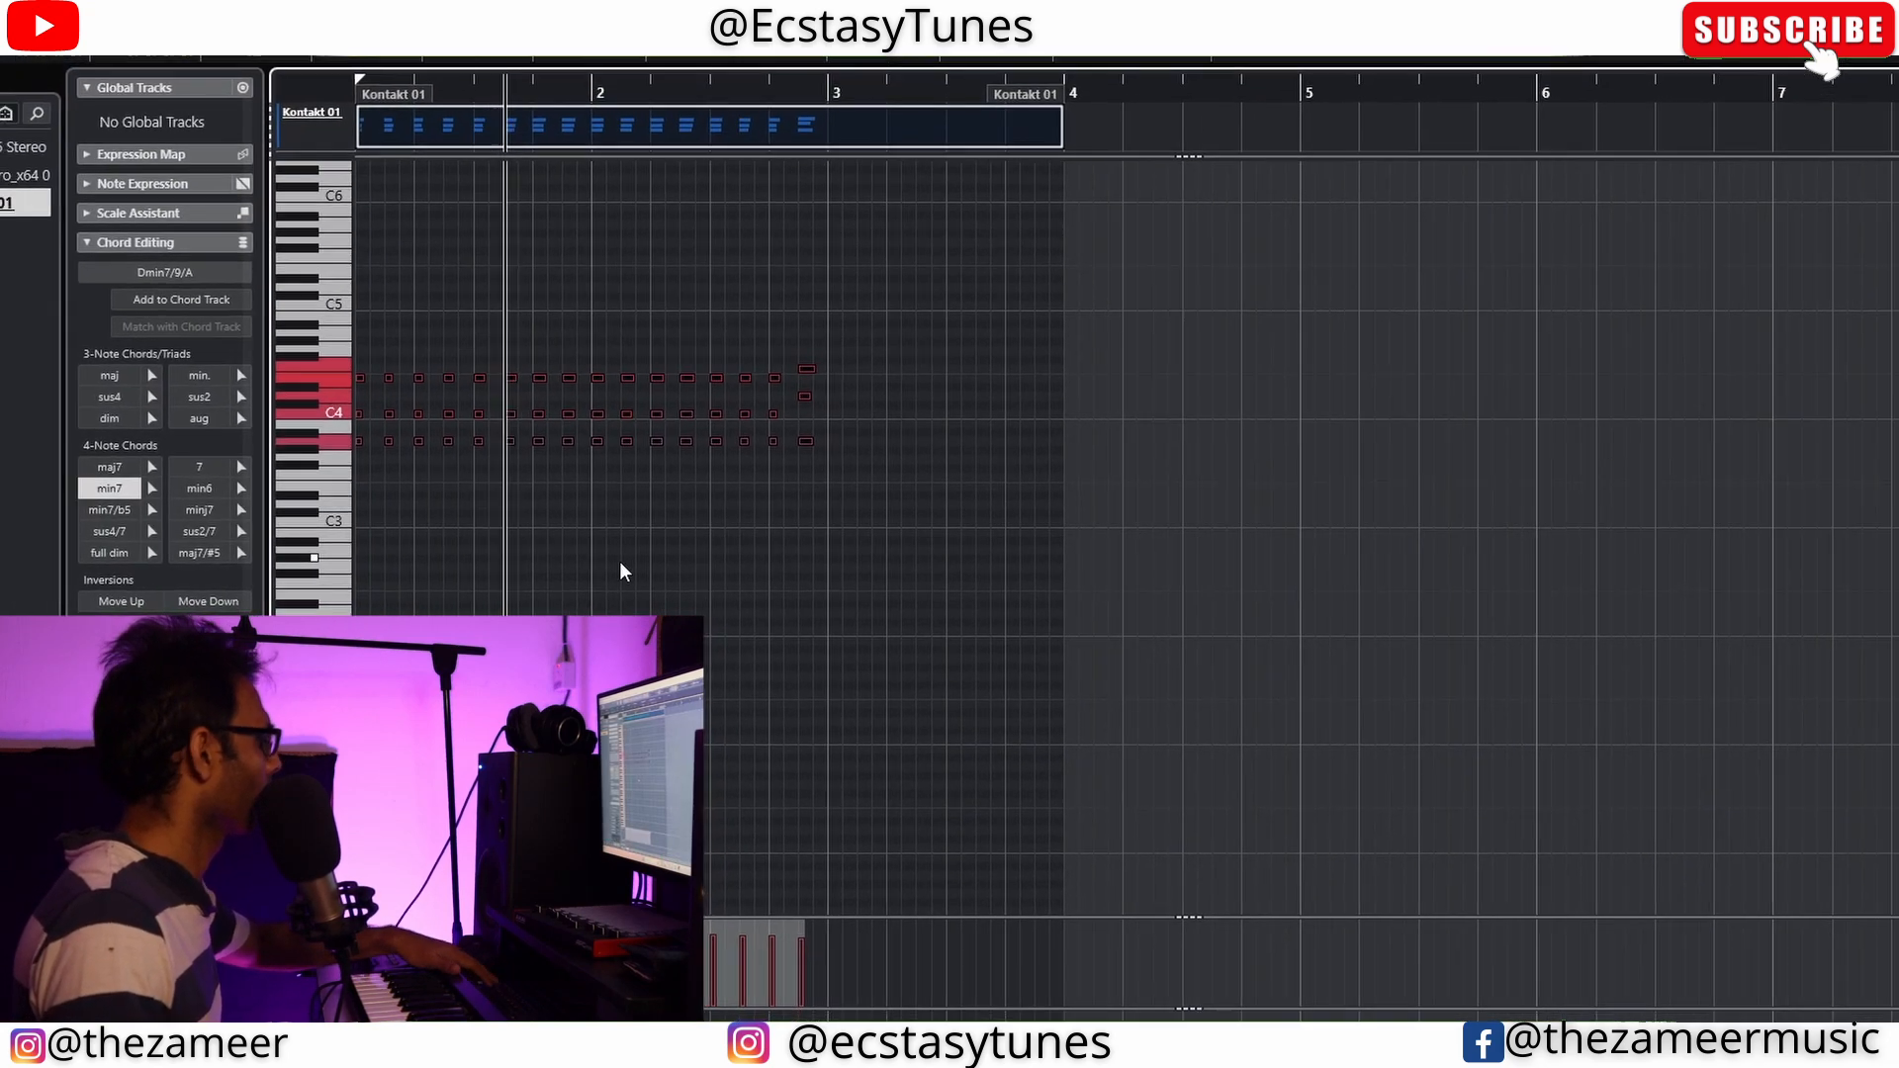
{"action": "left_click_drag", "start_coordinate": [912, 320], "coordinate": [356, 572]}
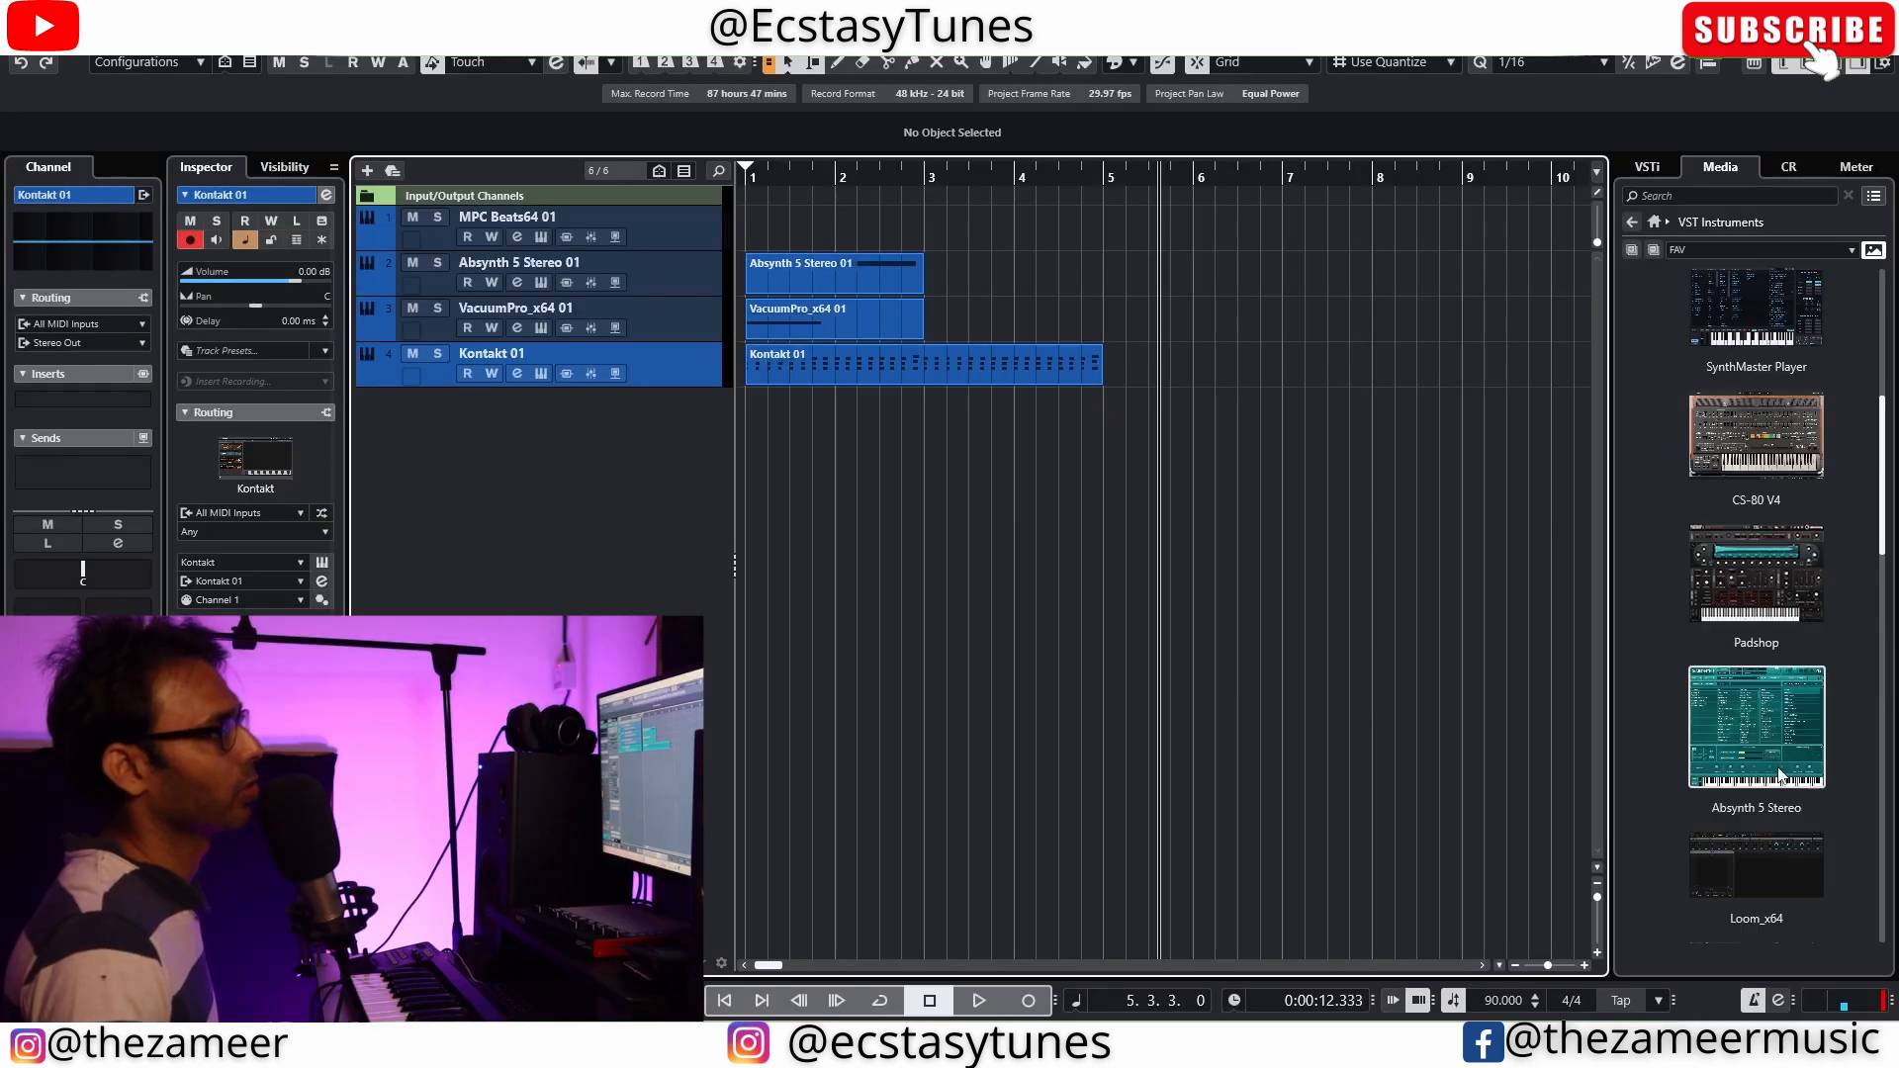
Choose the CS-80 V4 synth from the VST instruments for another track
{"action": "left_click", "coordinate": [1777, 774]}
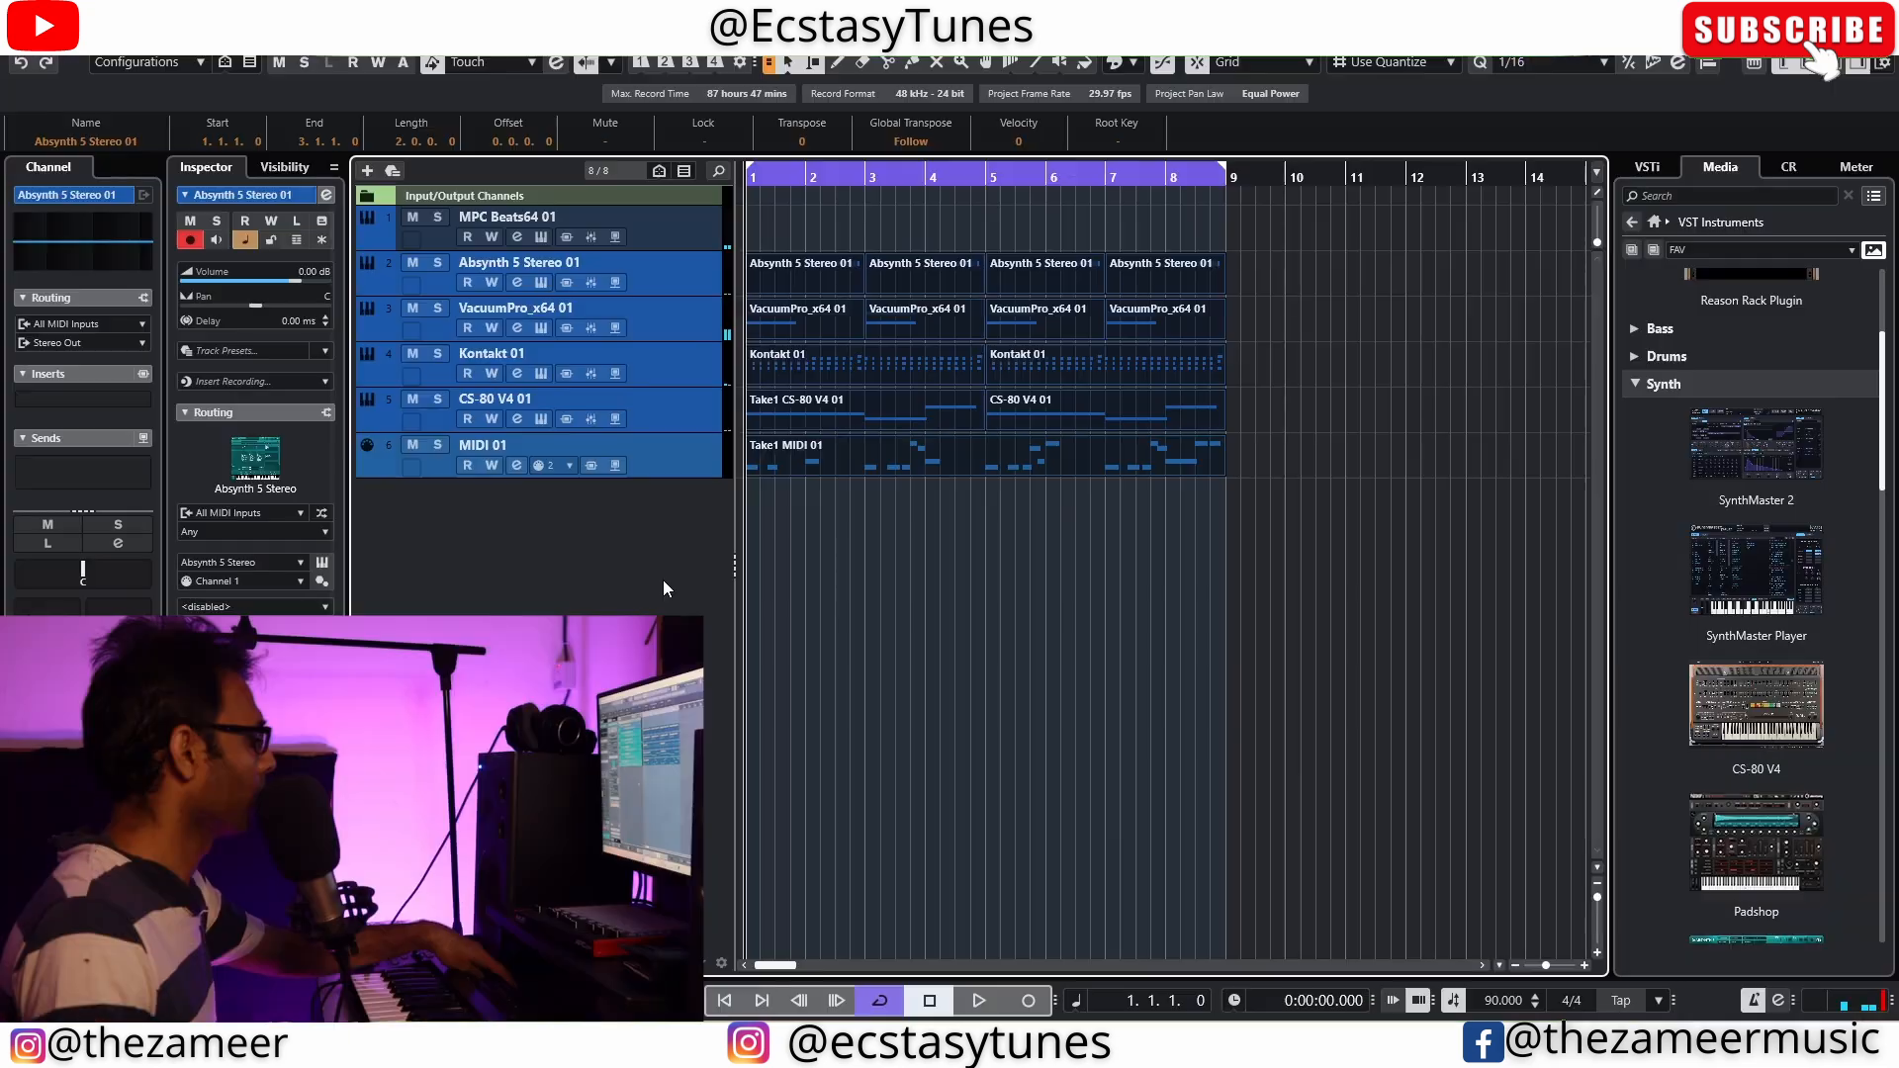
Duplicate the 8-bar arrangement until it reaches bar 33 and extend the cycle range over the copies
{"action": "key", "text": "ctrl+d"}
{"action": "key", "text": "g"}
{"action": "key", "text": "ctrl+d"}
{"action": "key", "text": "ctrl+d"}
{"action": "left_click", "coordinate": [988, 232]}
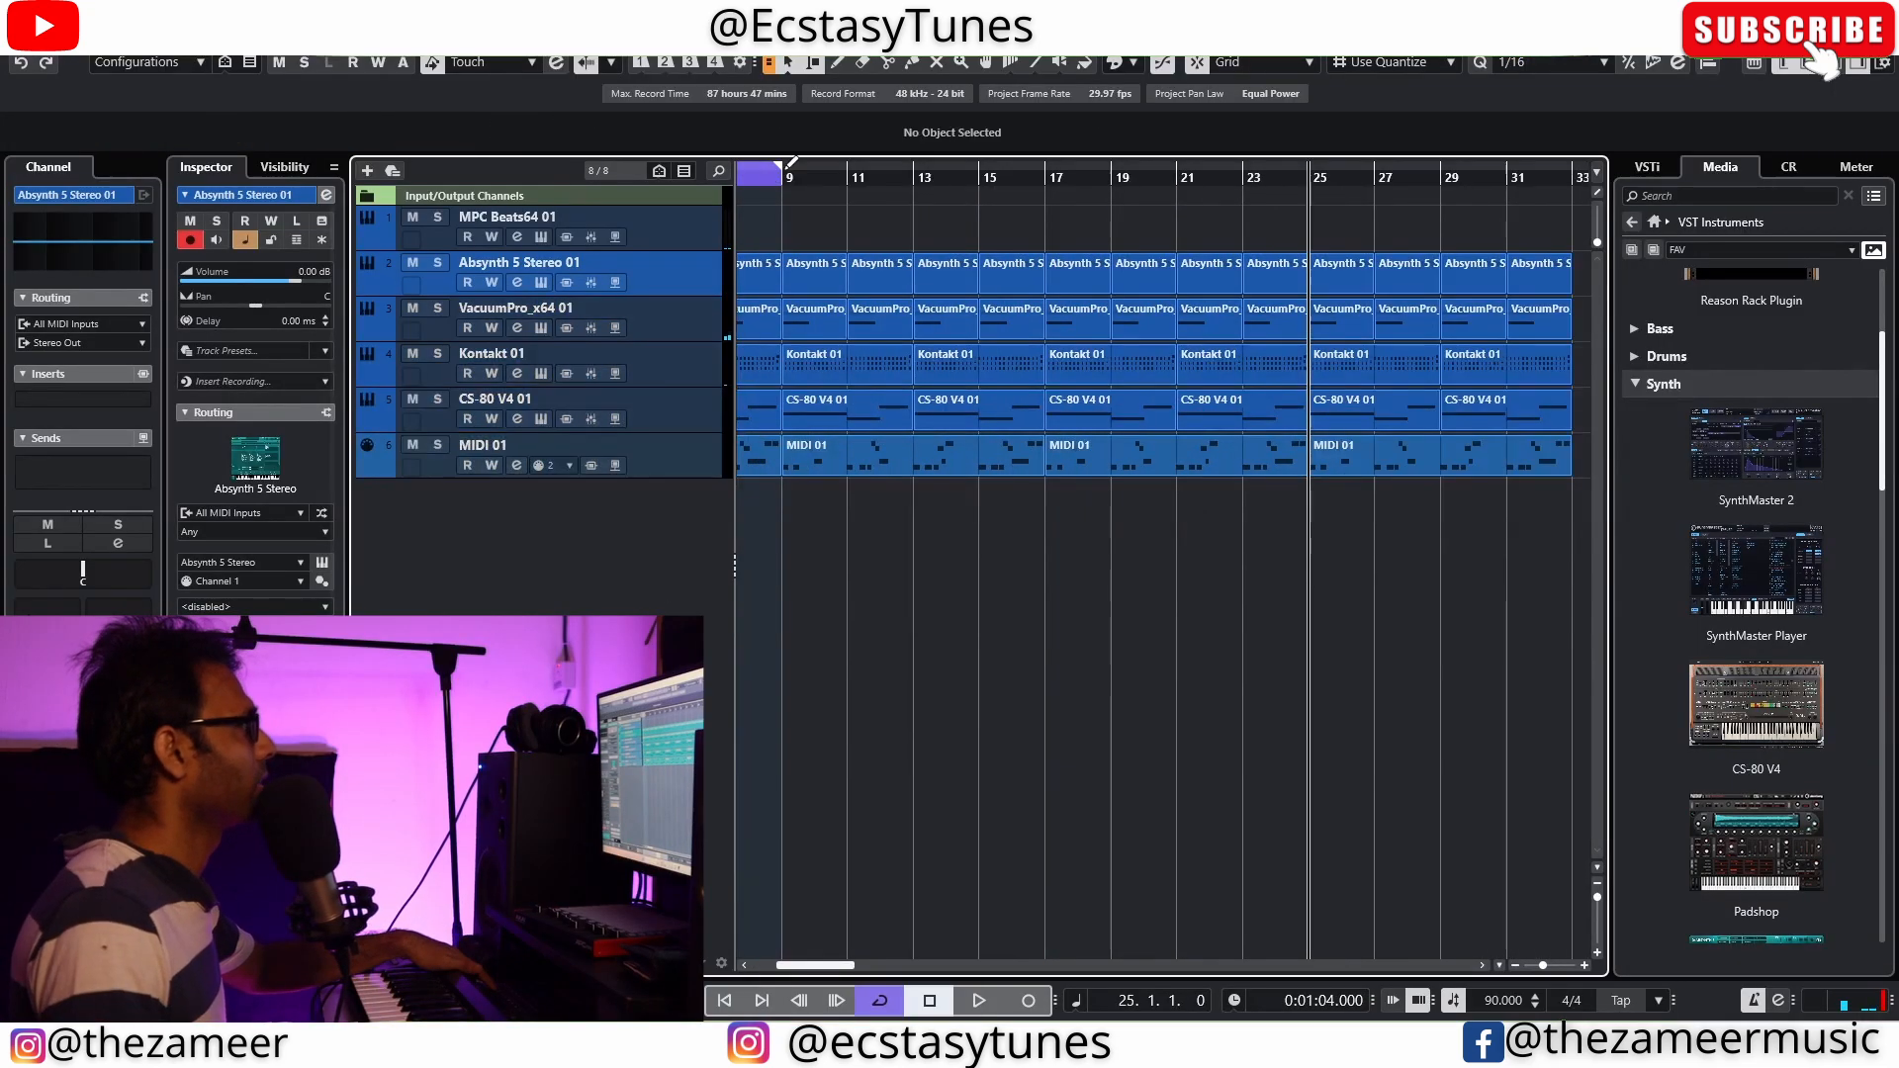
{"action": "left_click_drag", "start_coordinate": [781, 174], "coordinate": [1558, 227]}
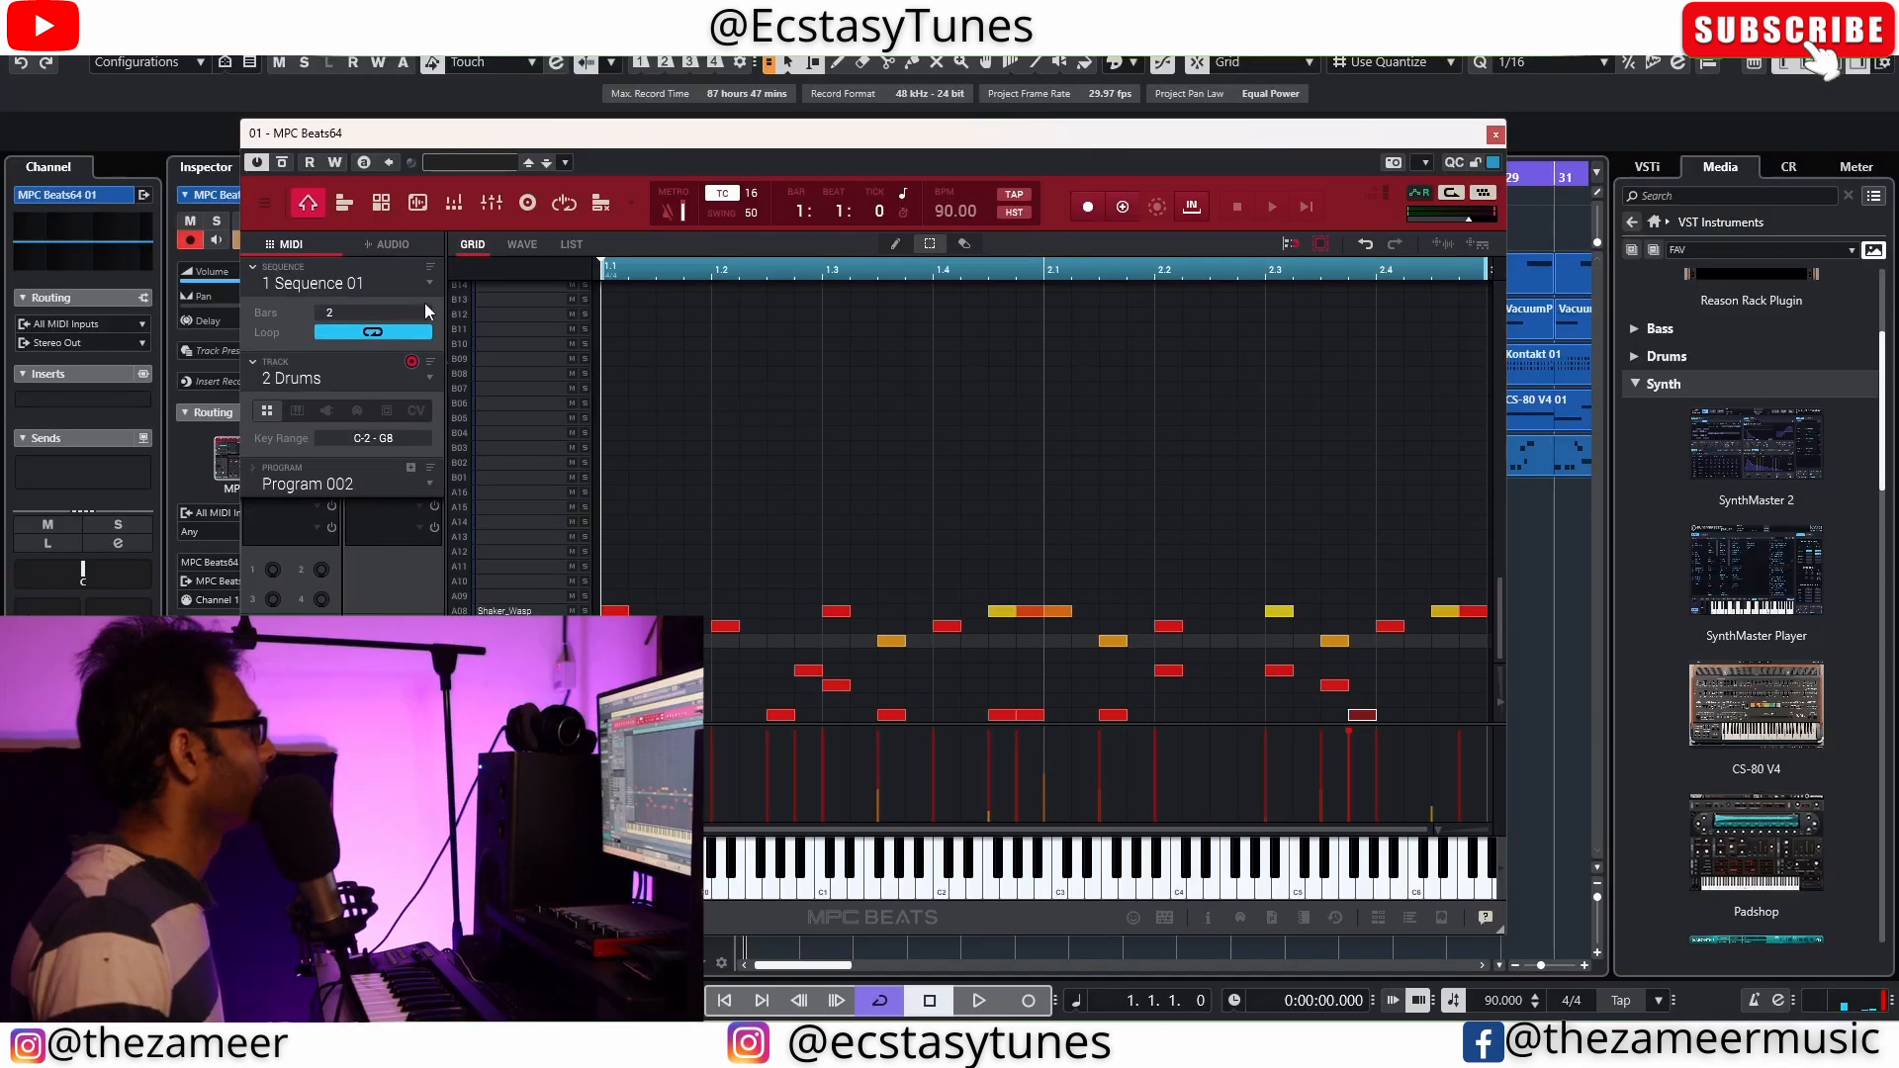
Switch MPC Beats64 to Track 01 and export its audio to a new audio track at bar 1 below MIDI 01
{"action": "left_click", "coordinate": [429, 376]}
{"action": "left_click", "coordinate": [401, 401]}
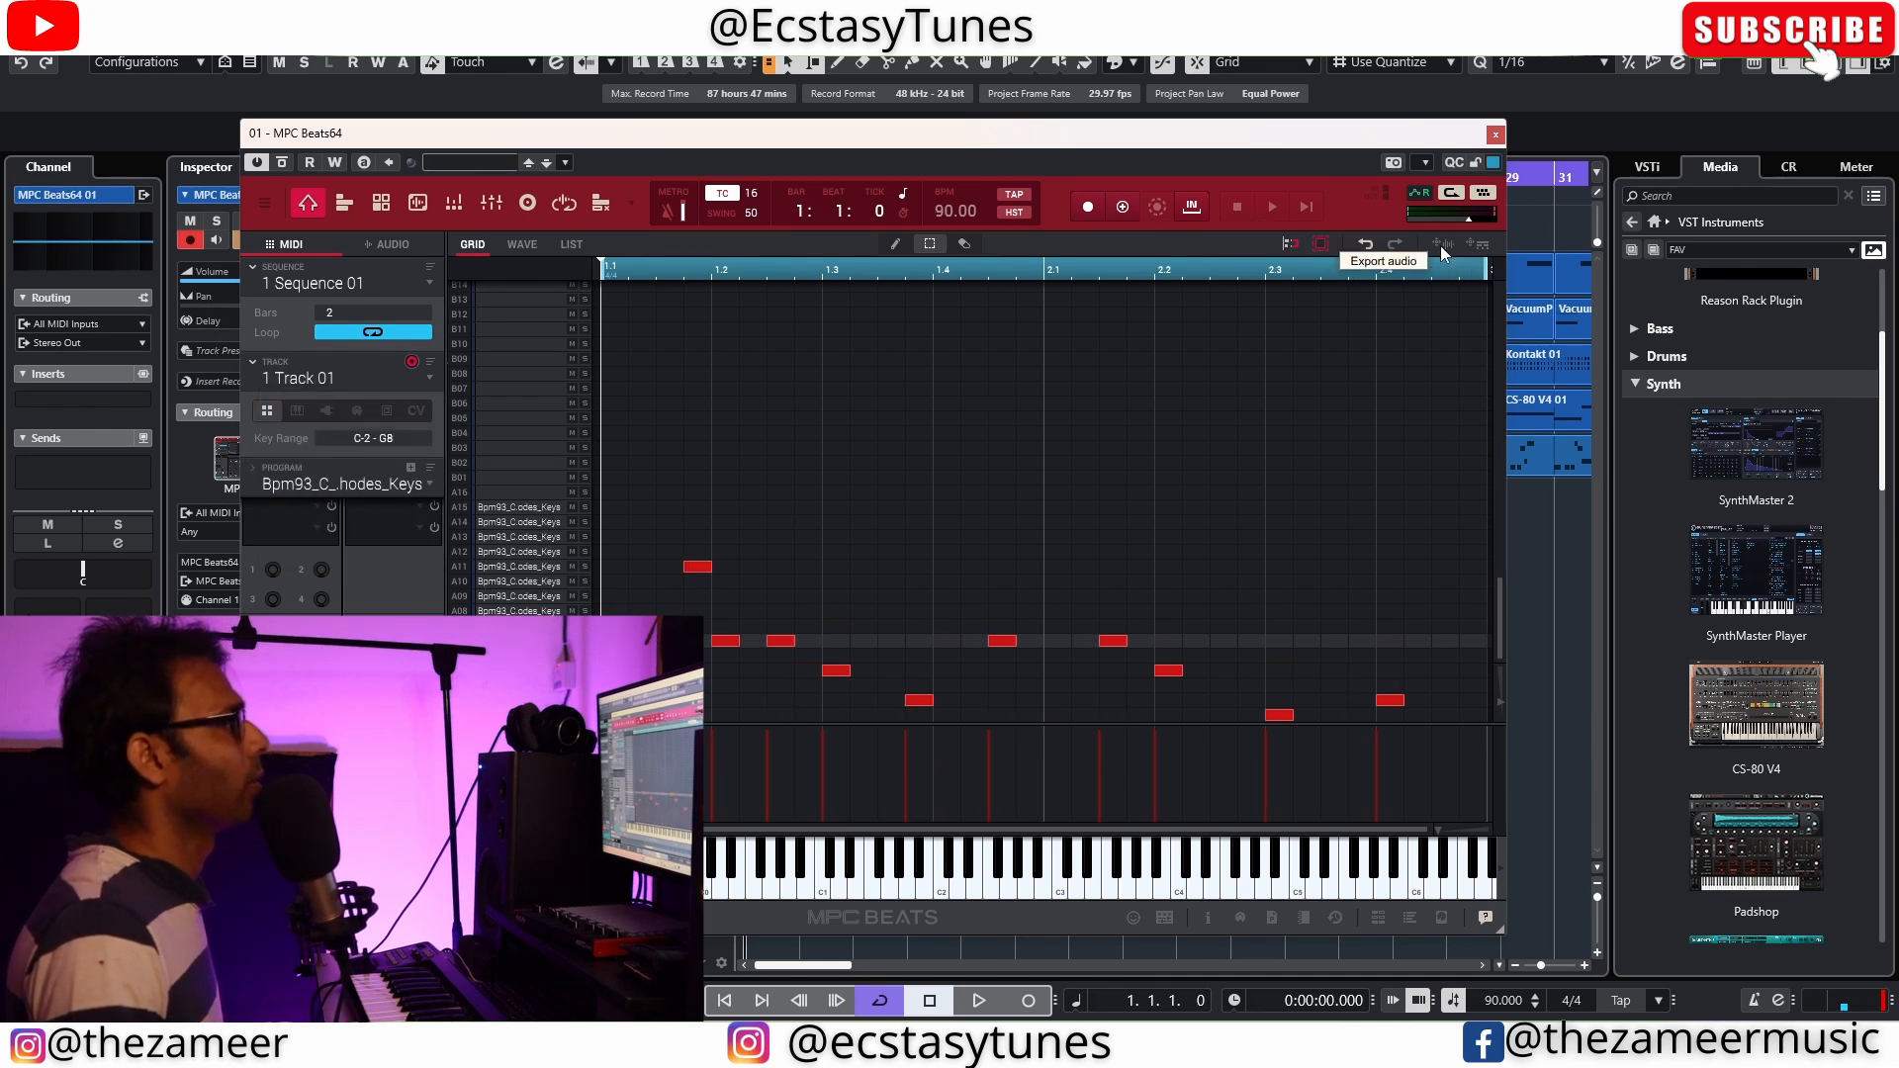
{"action": "left_click", "coordinate": [1440, 246]}
{"action": "left_click_drag", "start_coordinate": [1208, 146], "coordinate": [969, 611]}
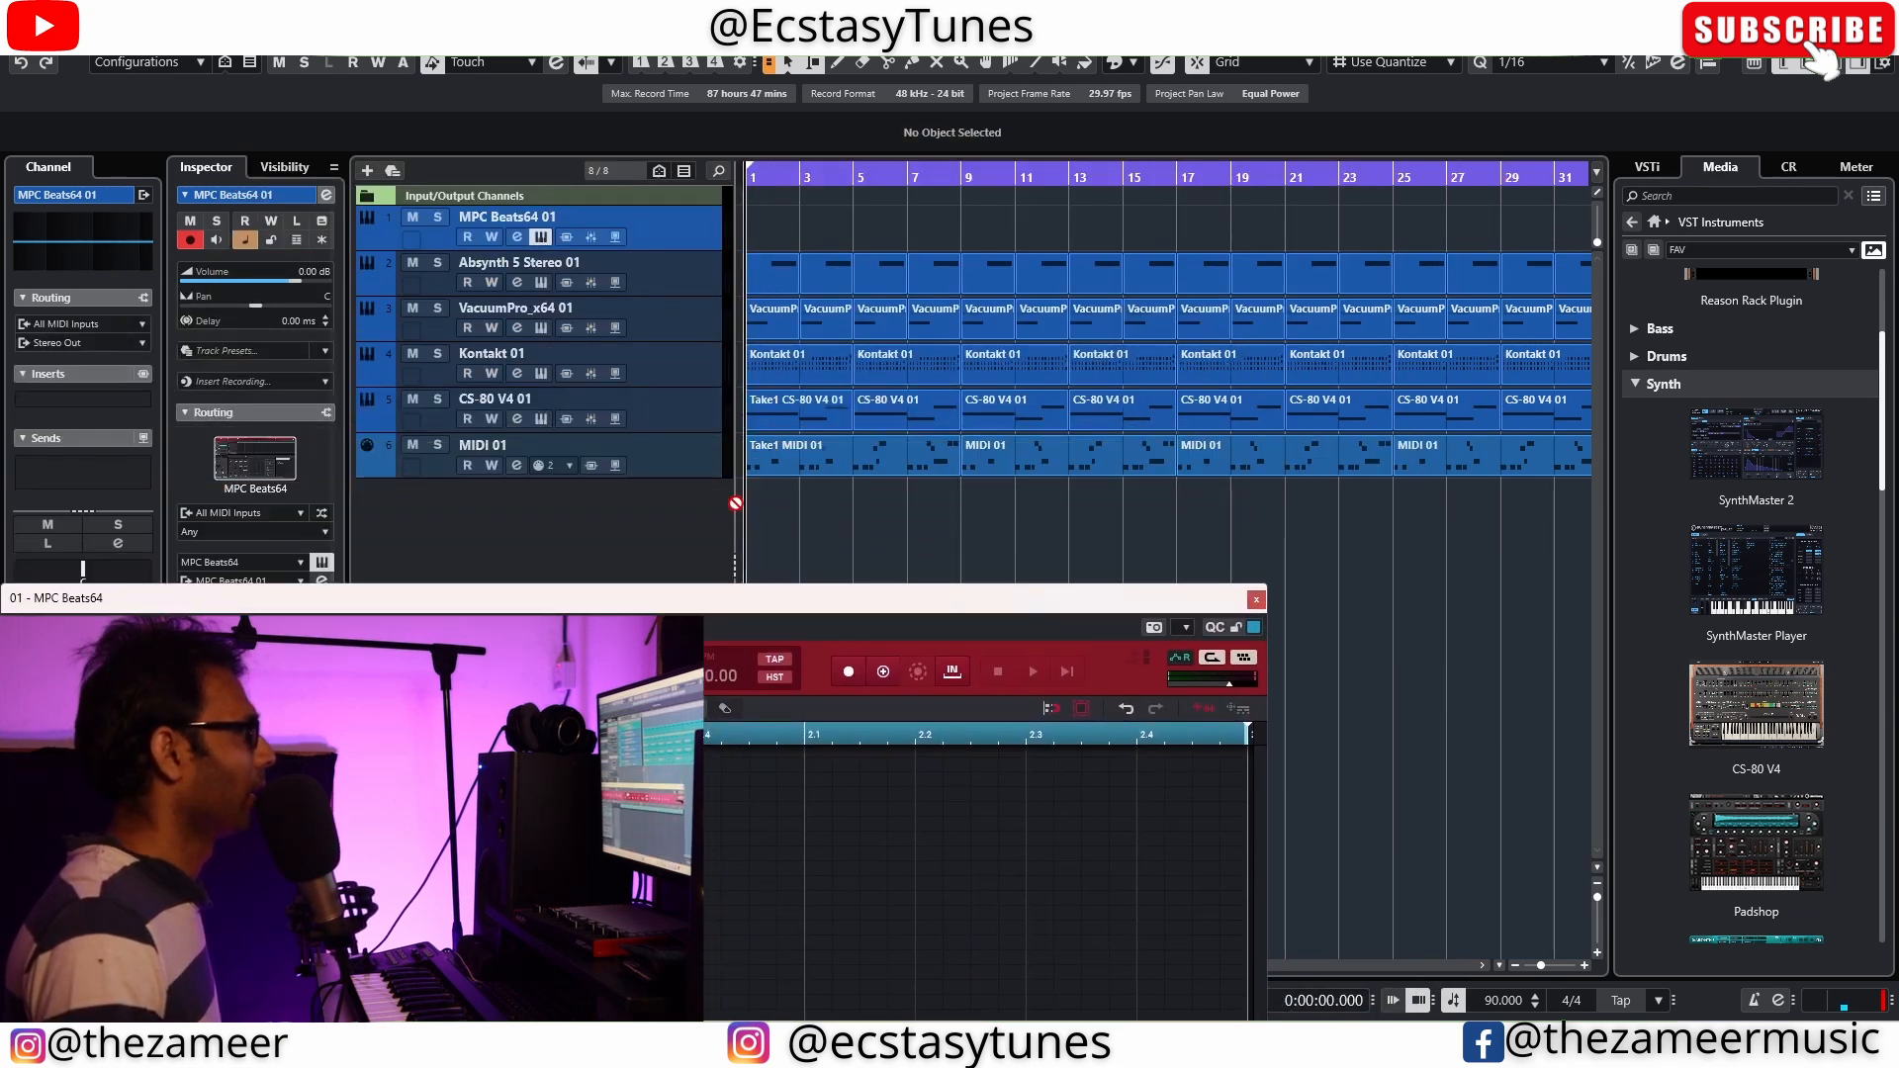
{"action": "left_click_drag", "start_coordinate": [755, 506], "coordinate": [758, 508]}
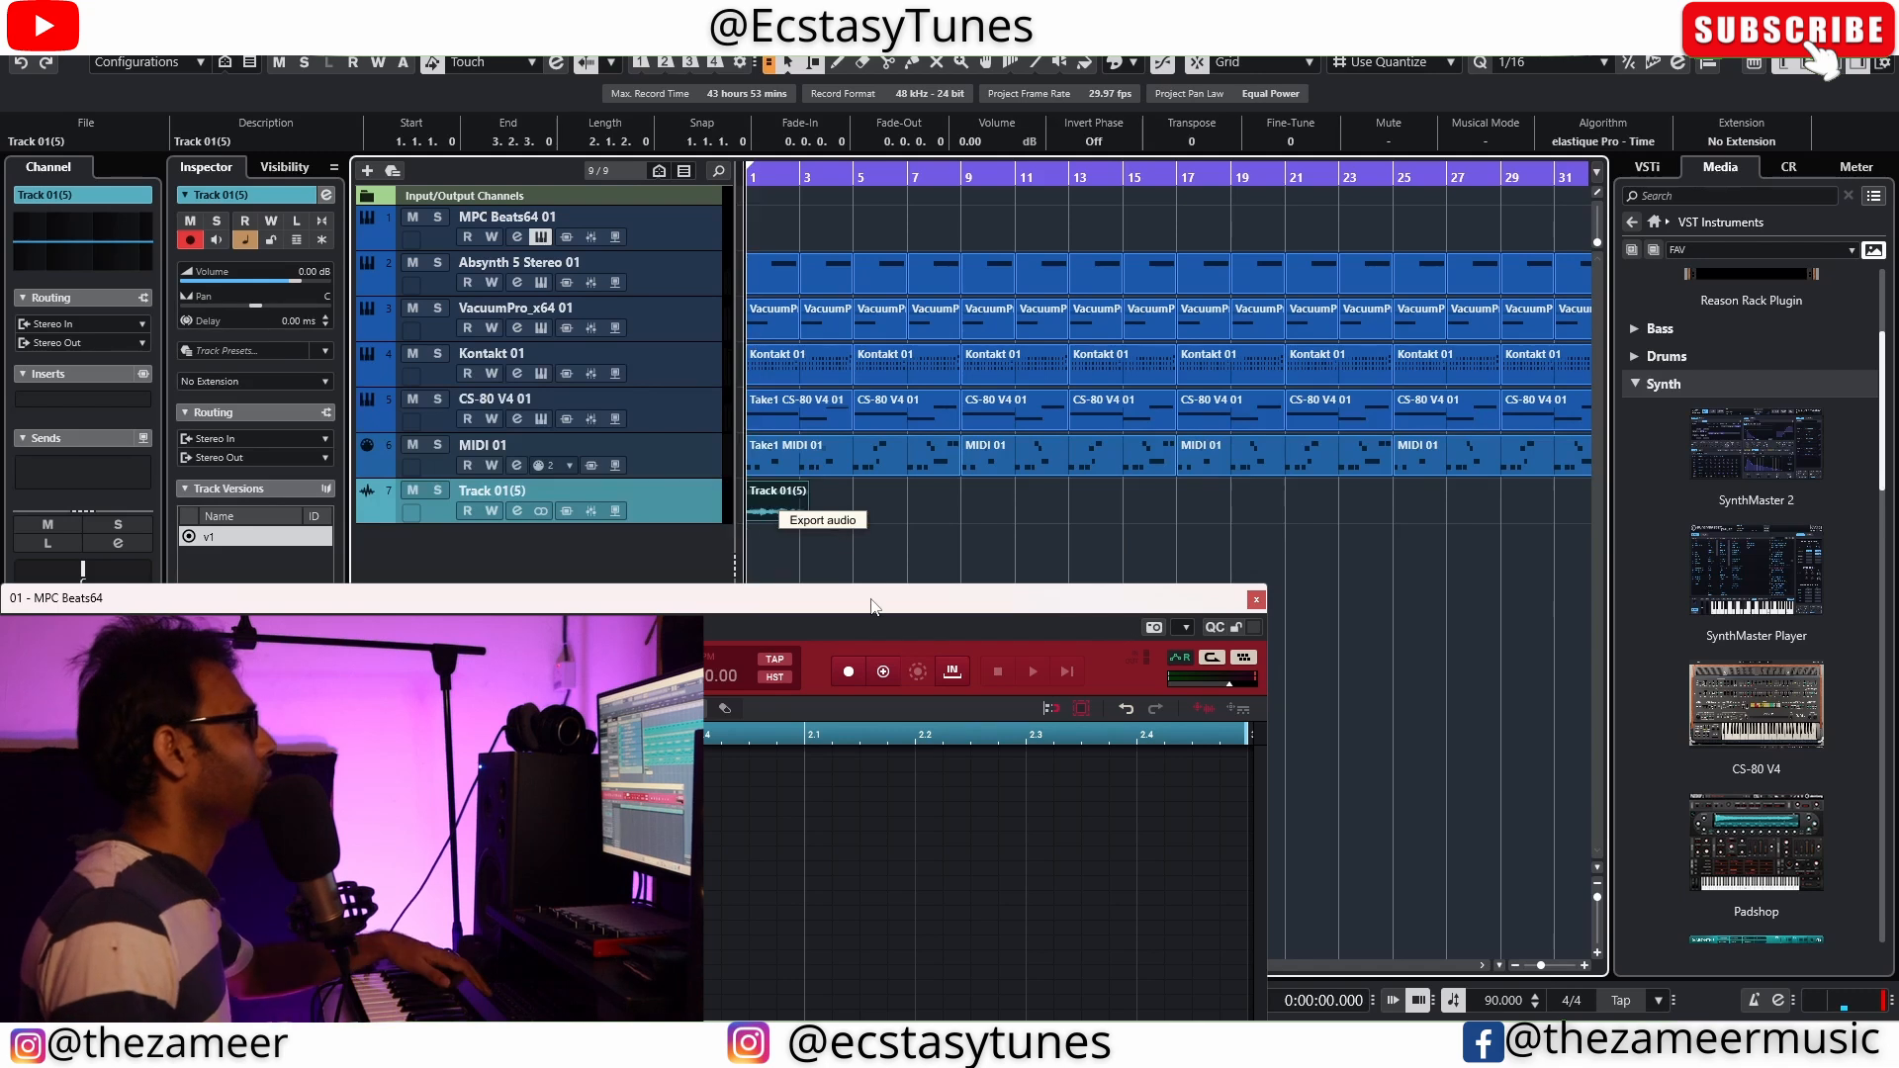
{"action": "left_click_drag", "start_coordinate": [875, 602], "coordinate": [1258, 140]}
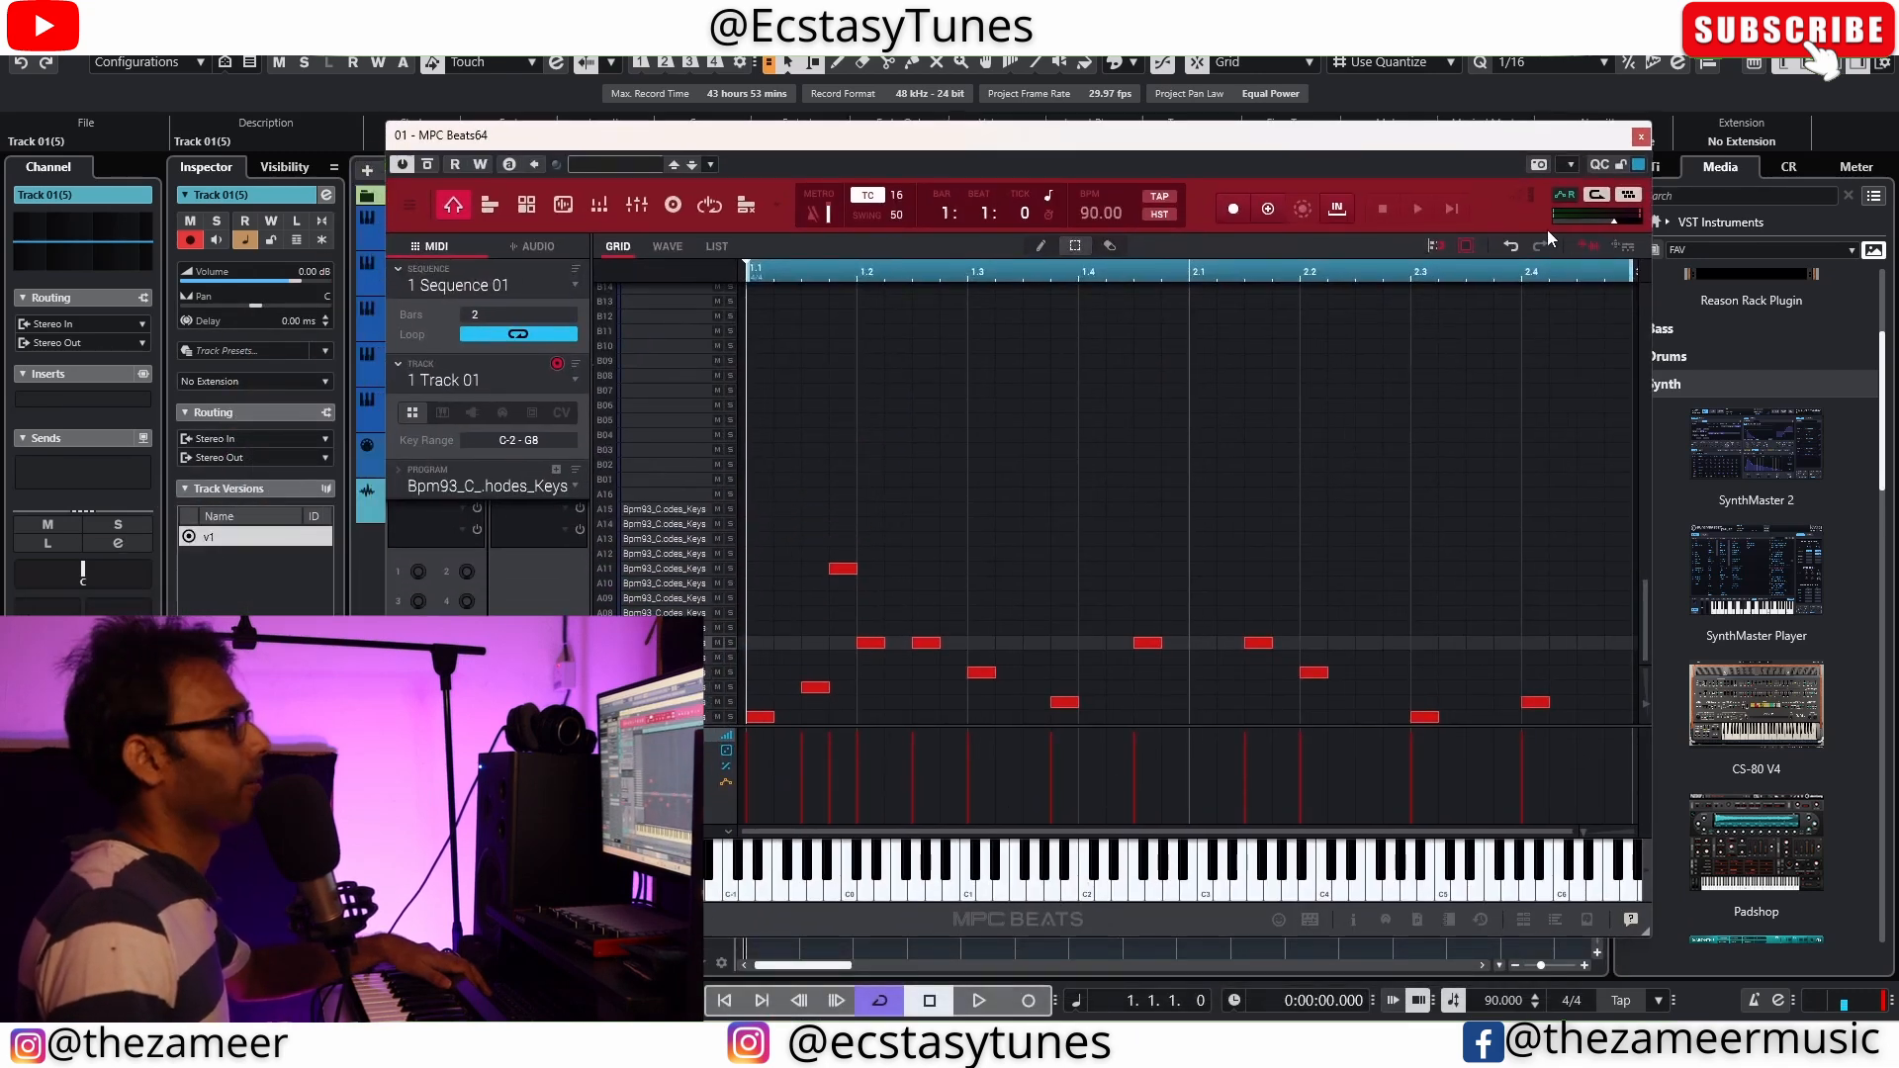
{"action": "left_click", "coordinate": [1641, 136]}
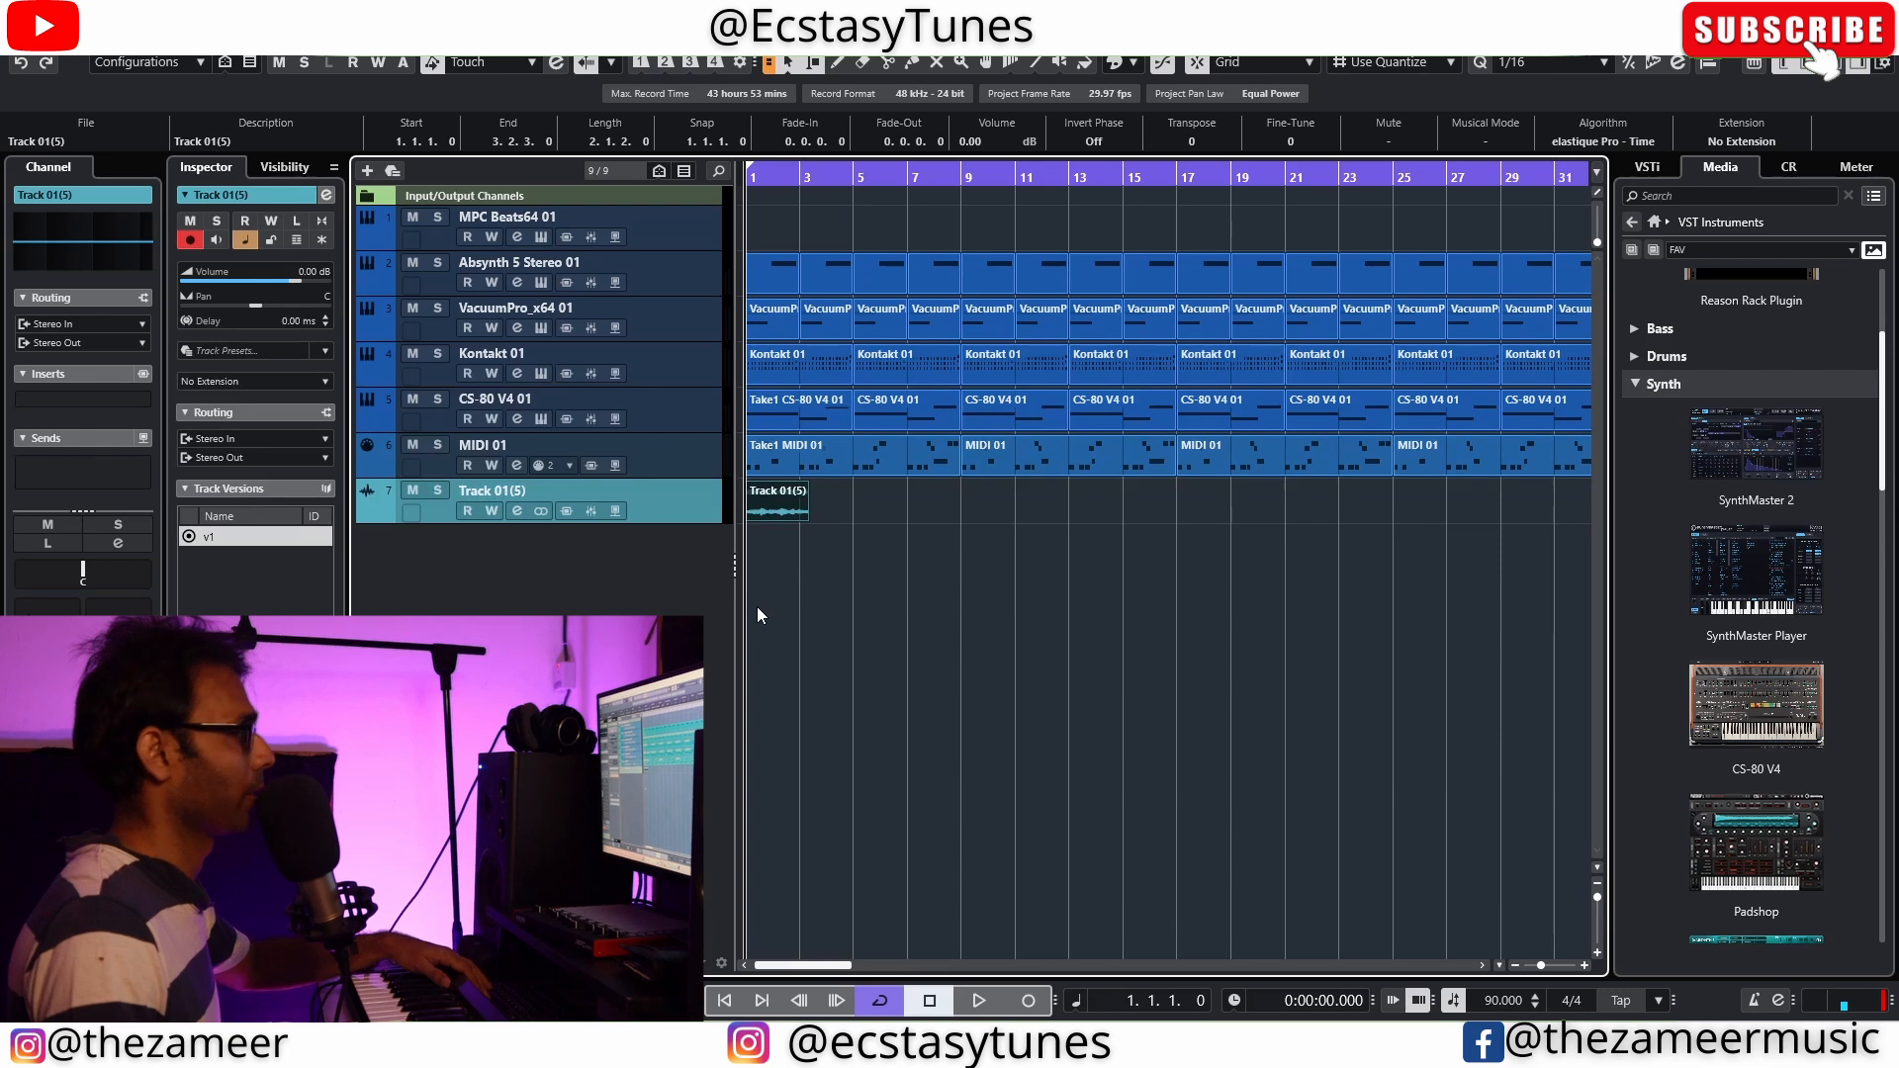
Play the exported Track 01(5) audio soloed, and turn its solo off again
{"action": "key", "text": "space"}
{"action": "left_click", "coordinate": [437, 491]}
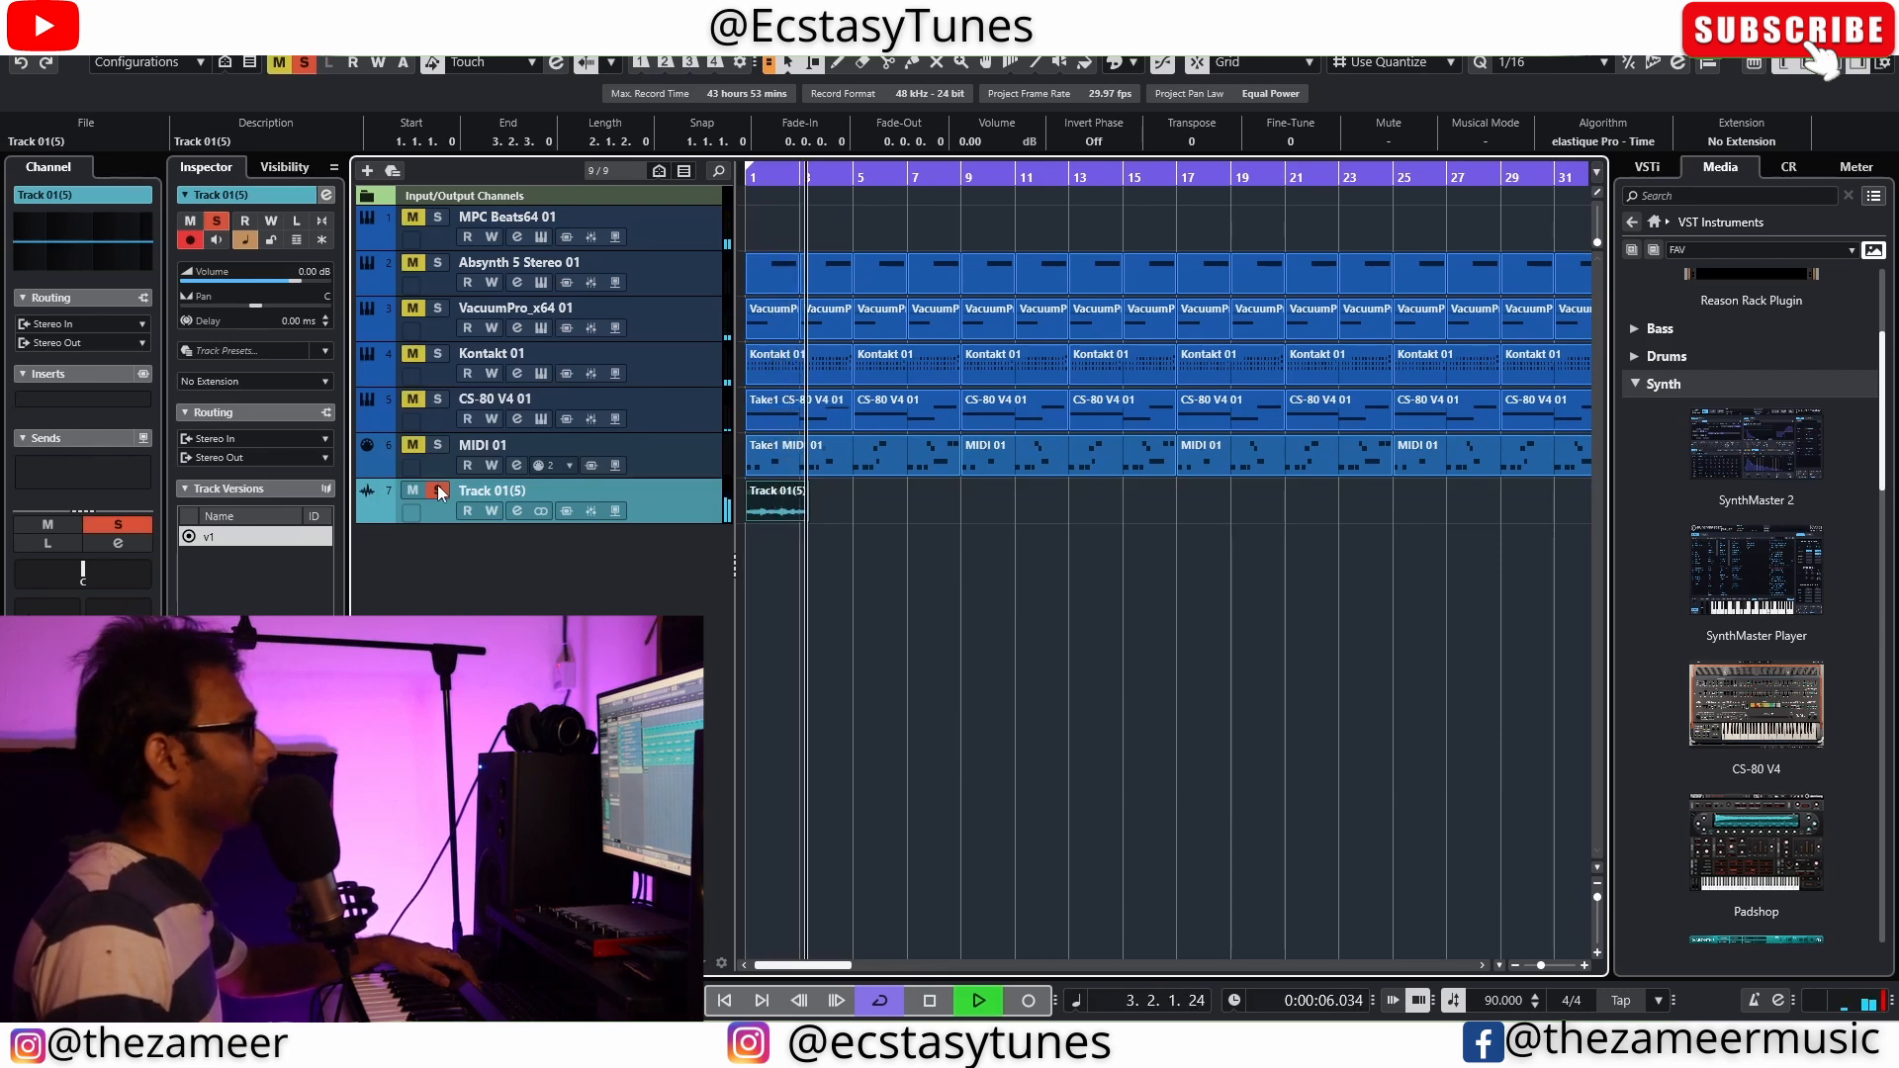
{"action": "left_click", "coordinate": [438, 490]}
{"action": "key", "text": "space"}
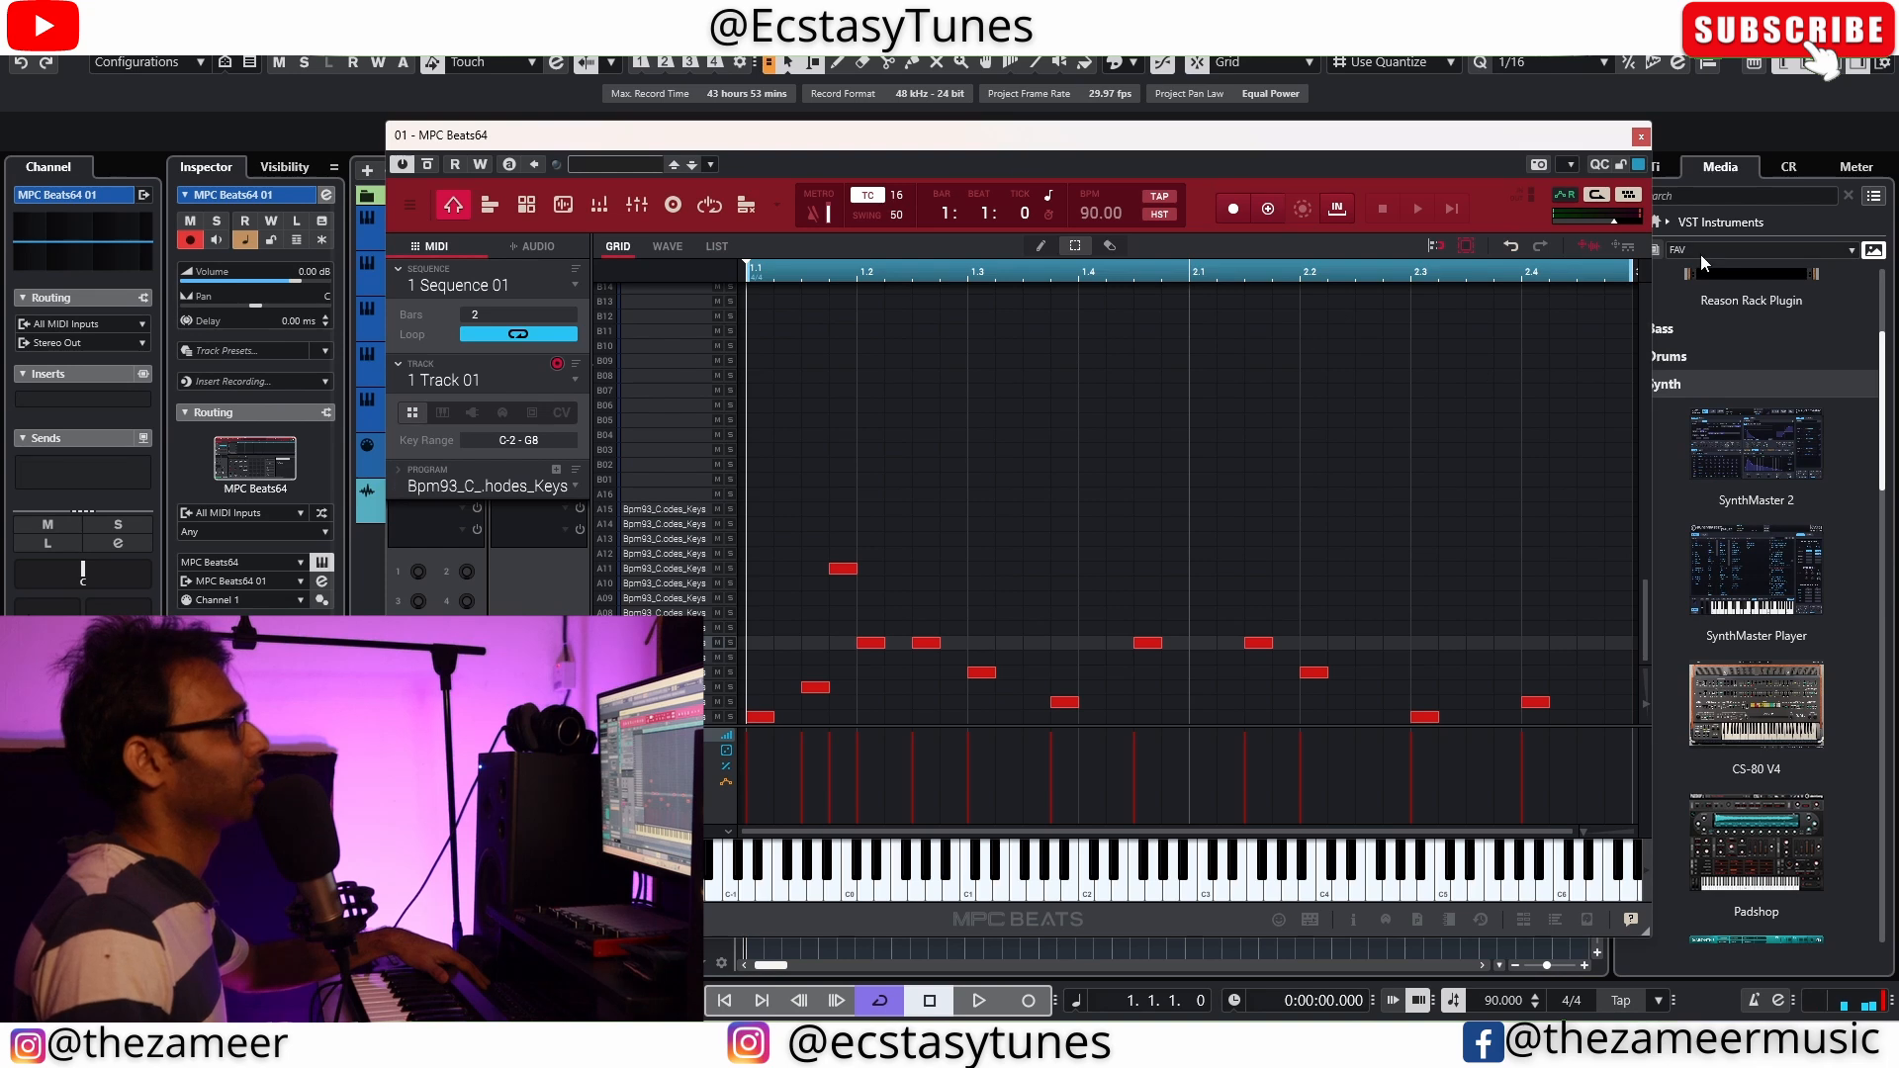
Close the MPC window and lengthen the empty MPC Beats64 01 part from bar 1 to 2.4.4
{"action": "left_click", "coordinate": [1639, 138]}
{"action": "left_click", "coordinate": [770, 233]}
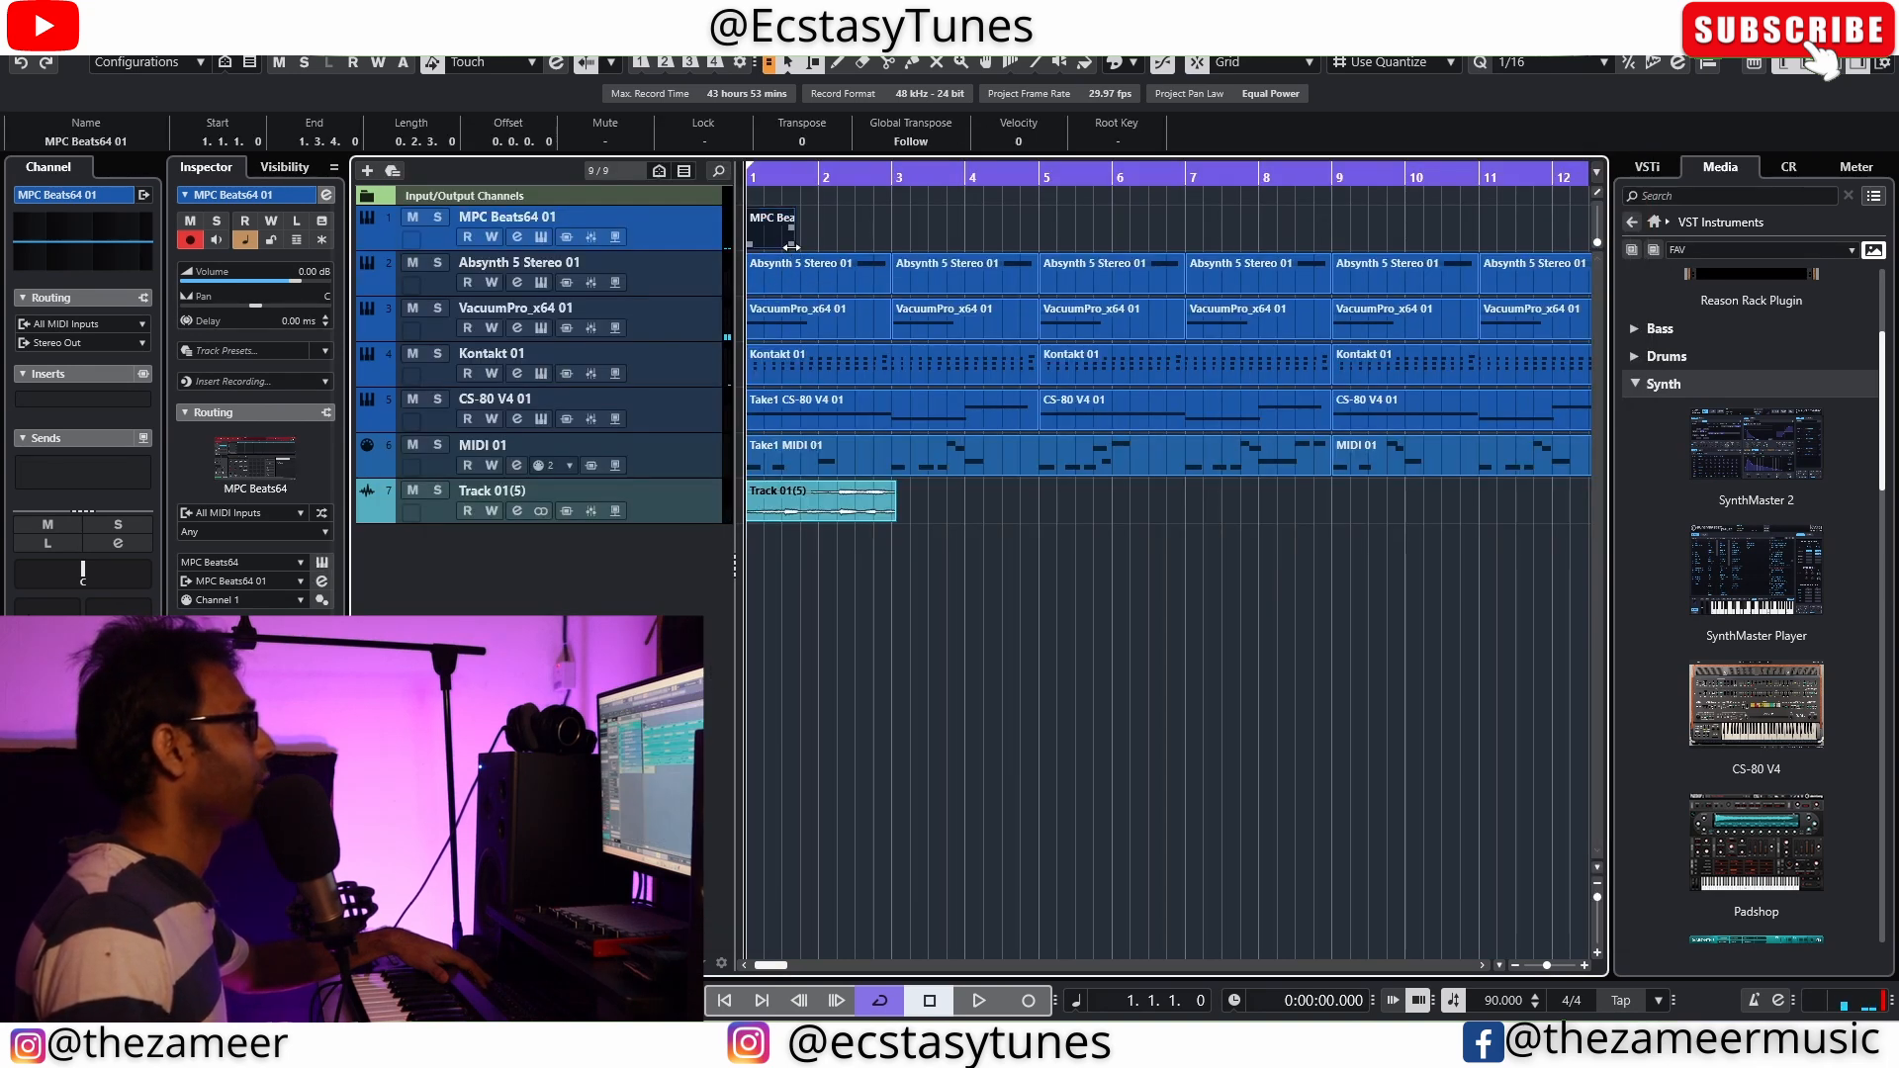
{"action": "left_click_drag", "start_coordinate": [795, 247], "coordinate": [885, 251]}
{"action": "key", "text": "Home"}
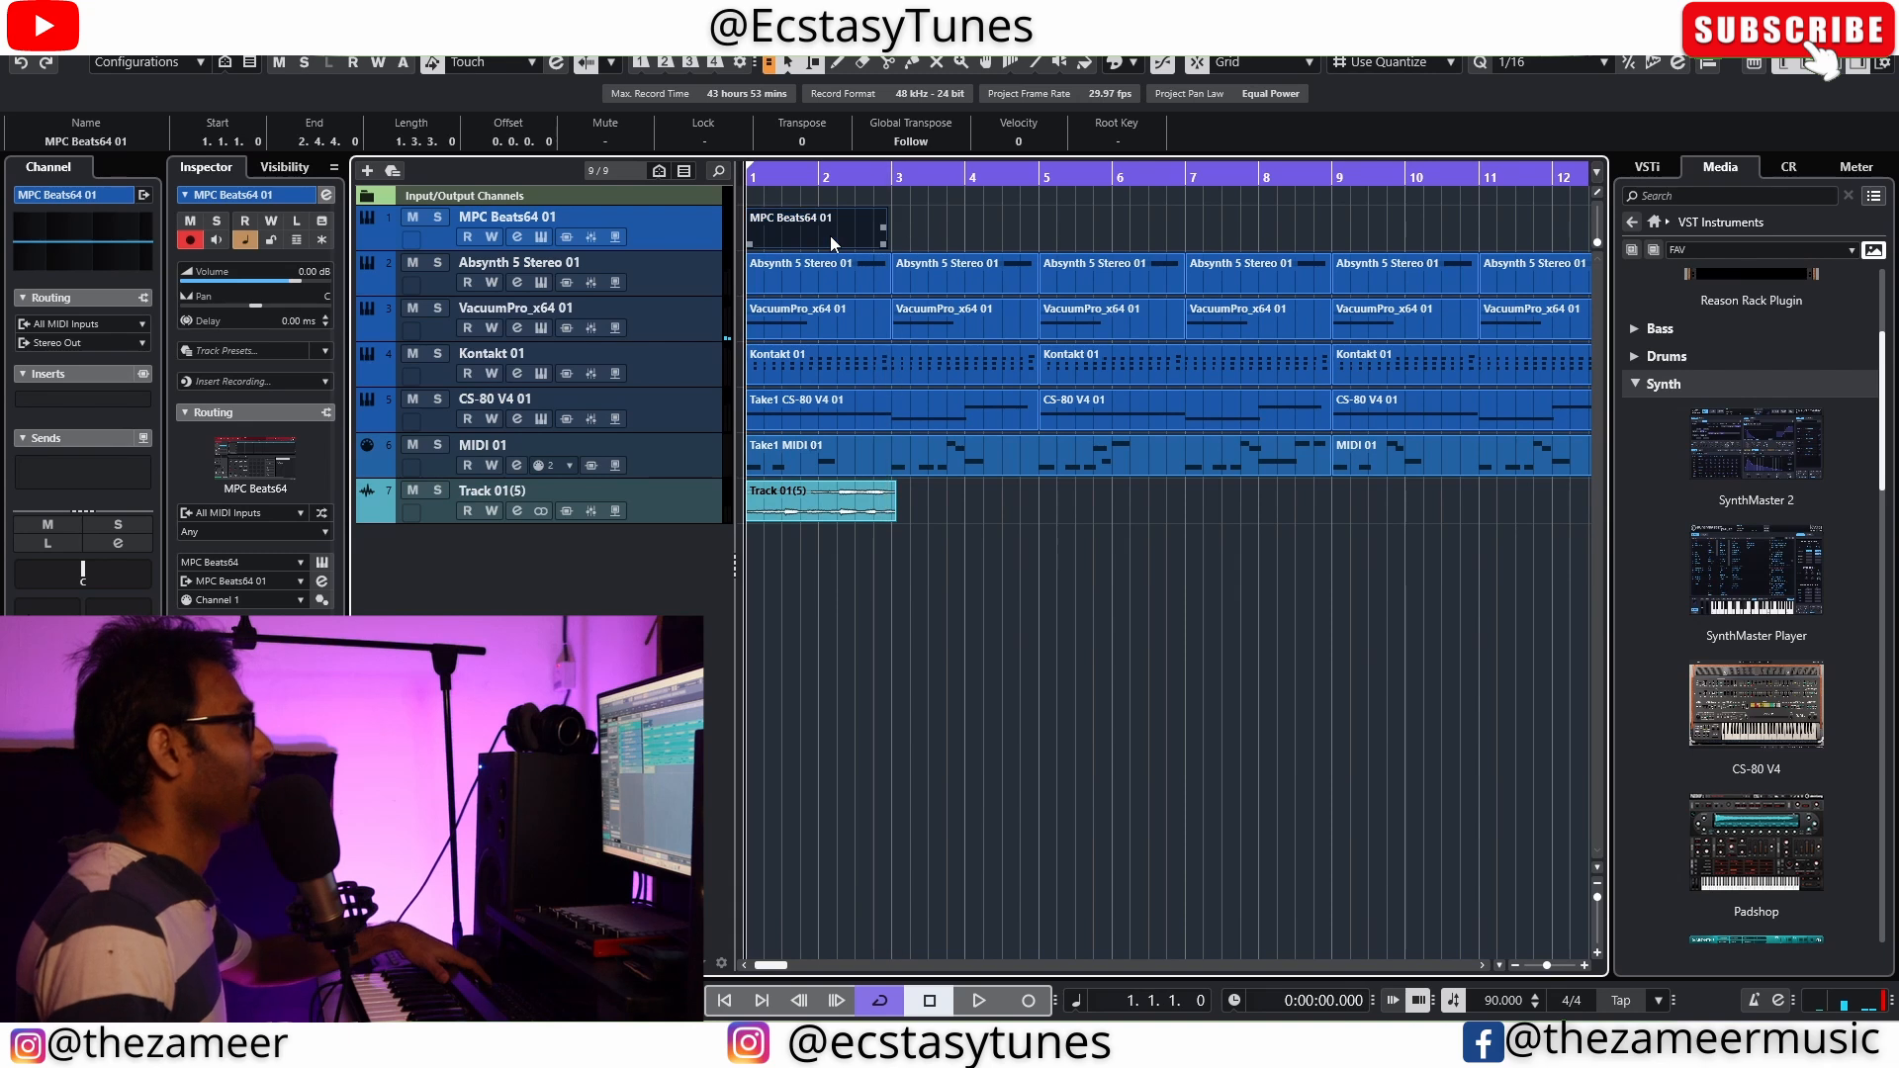
Render the MPC Beats64 01 part in place to a new audio track
{"action": "right_click", "coordinate": [829, 235]}
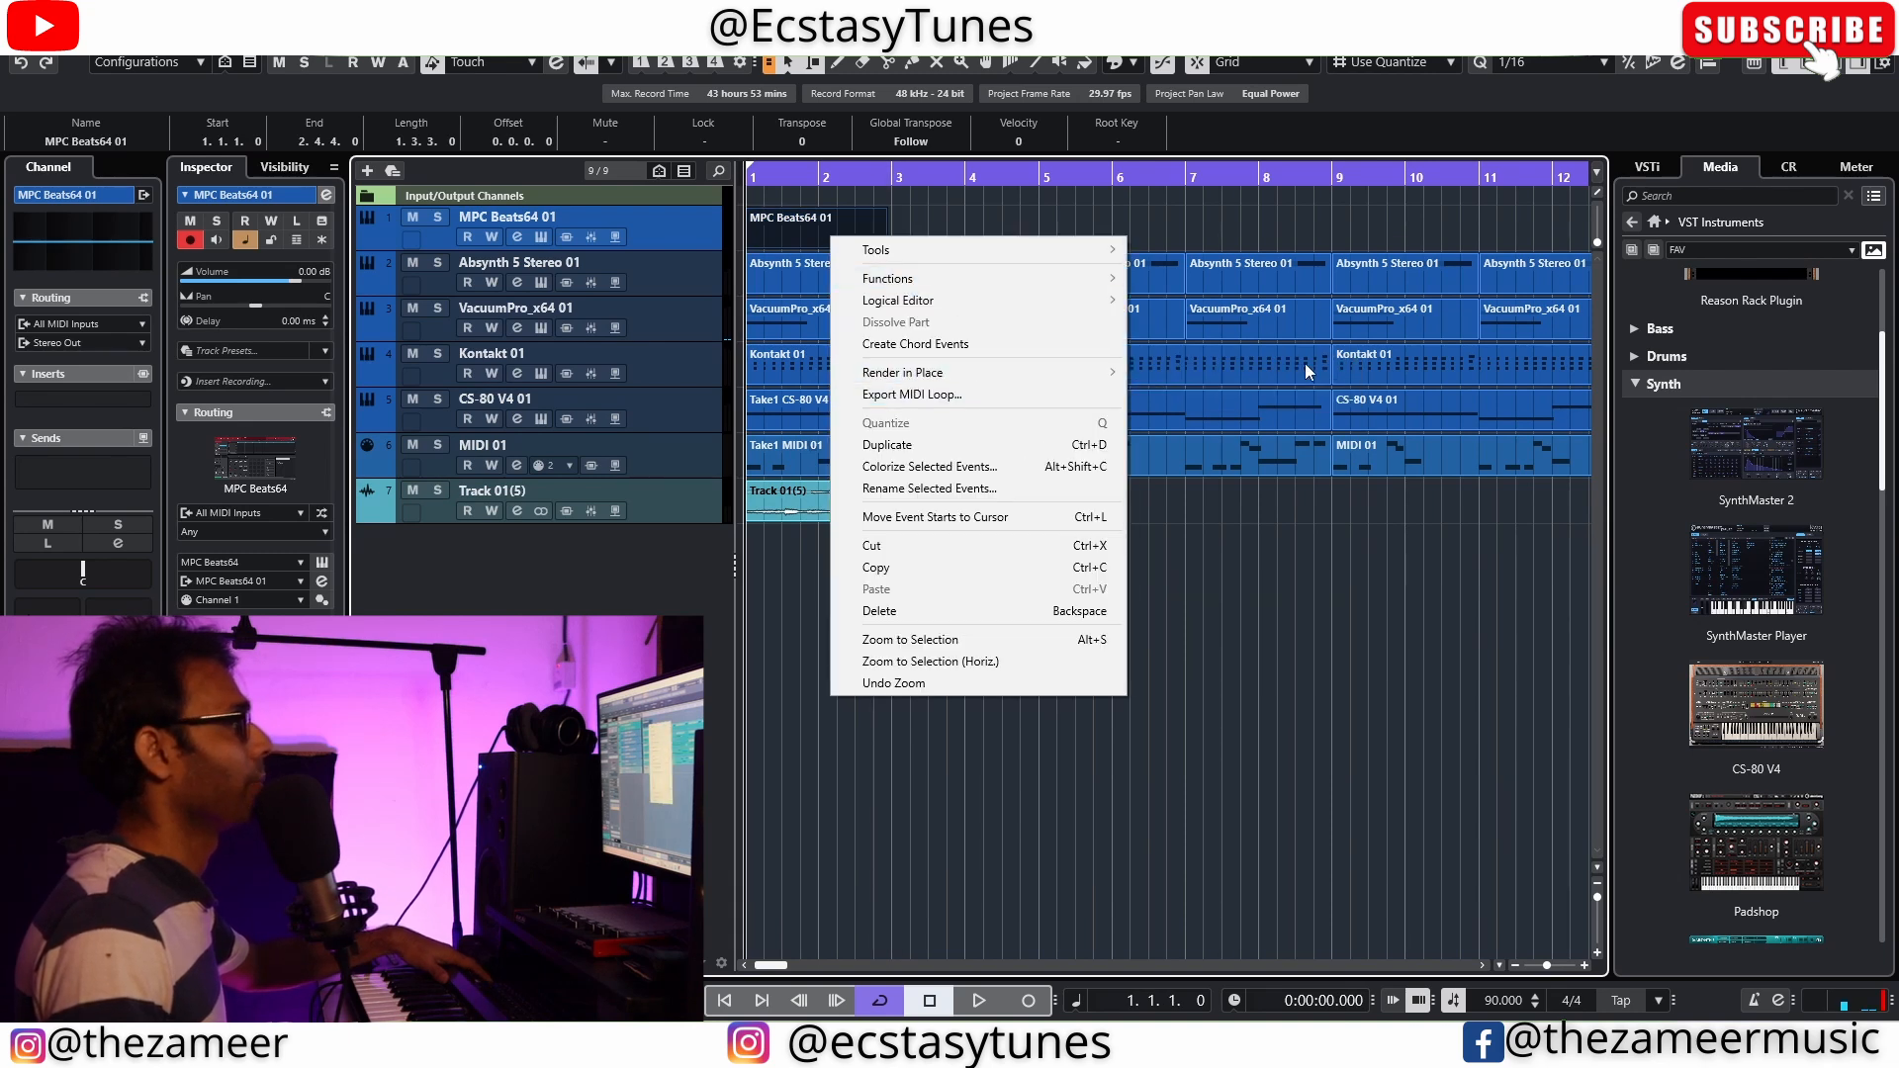
{"action": "left_click", "coordinate": [1211, 368]}
{"action": "left_click", "coordinate": [863, 285]}
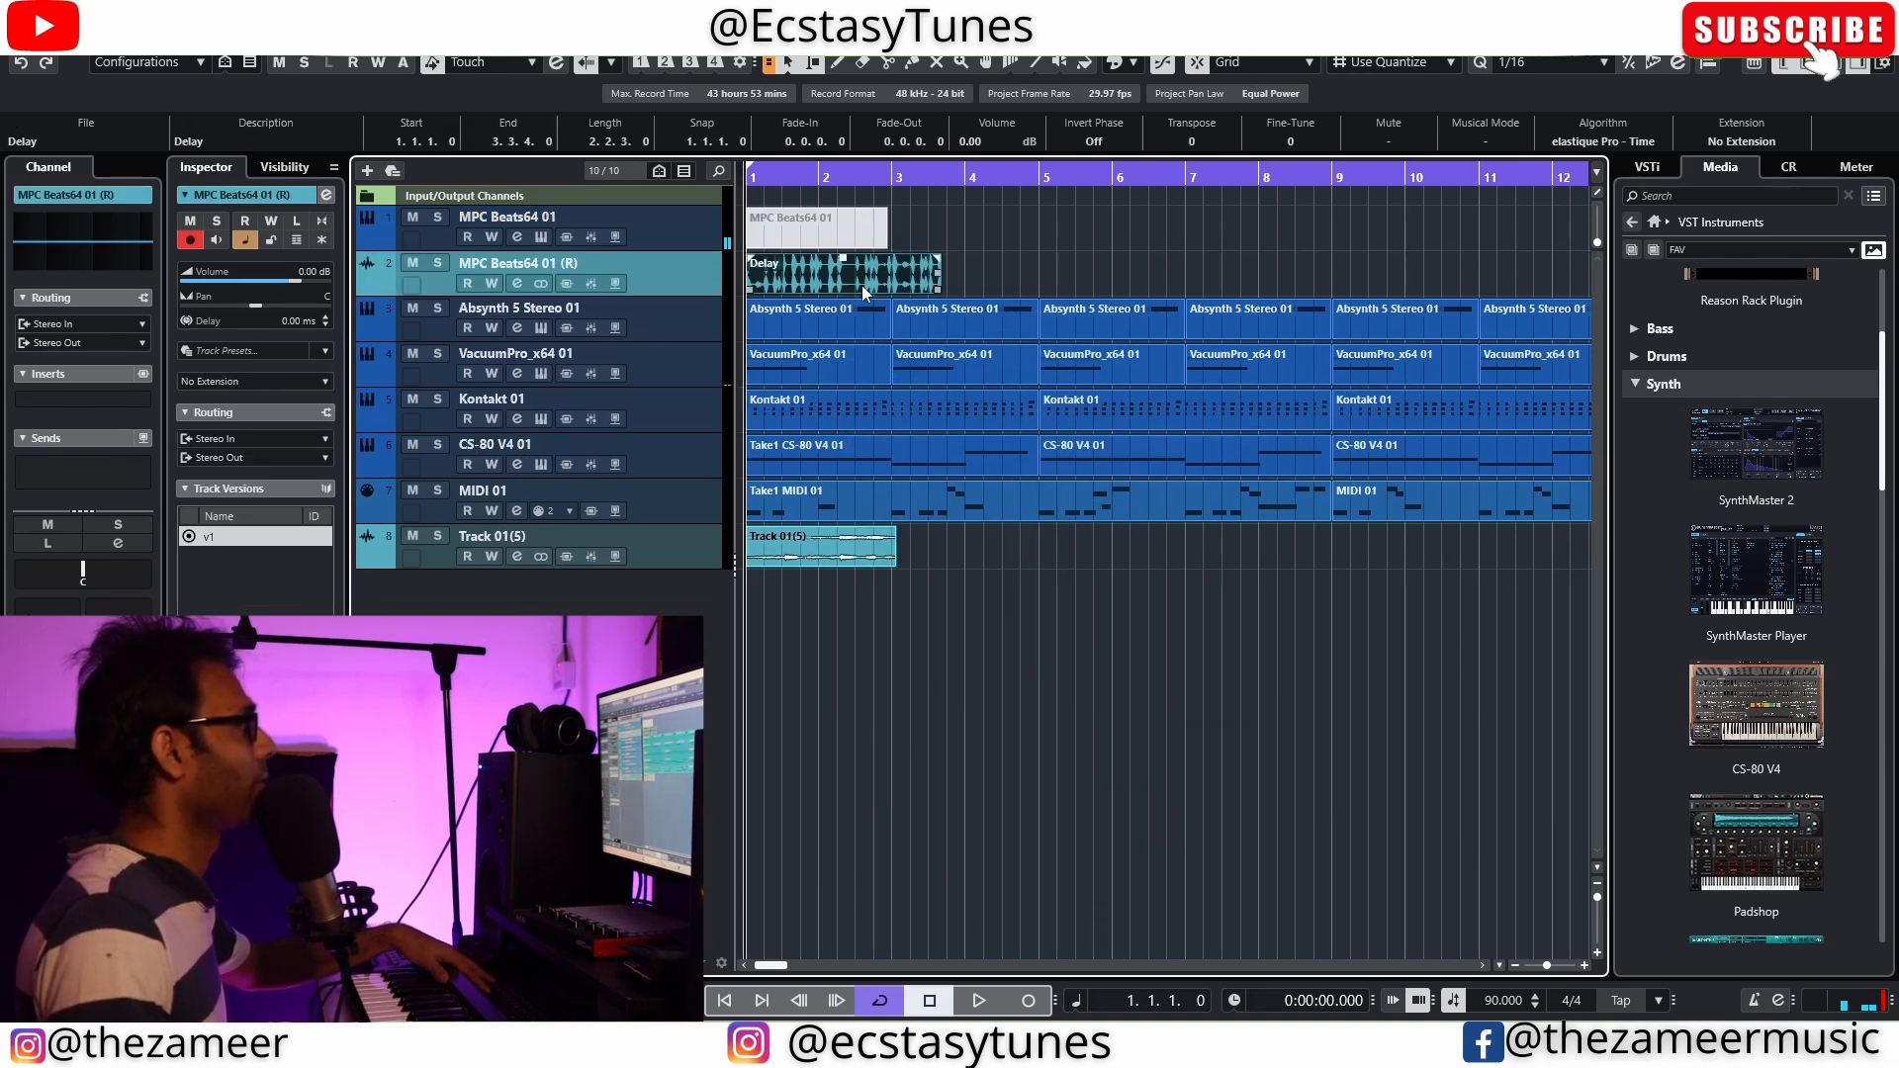
Play the rendered MPC Beats64 01 (R) track soloed, and turn its solo off again
{"action": "left_click", "coordinate": [439, 263]}
{"action": "key", "text": "space"}
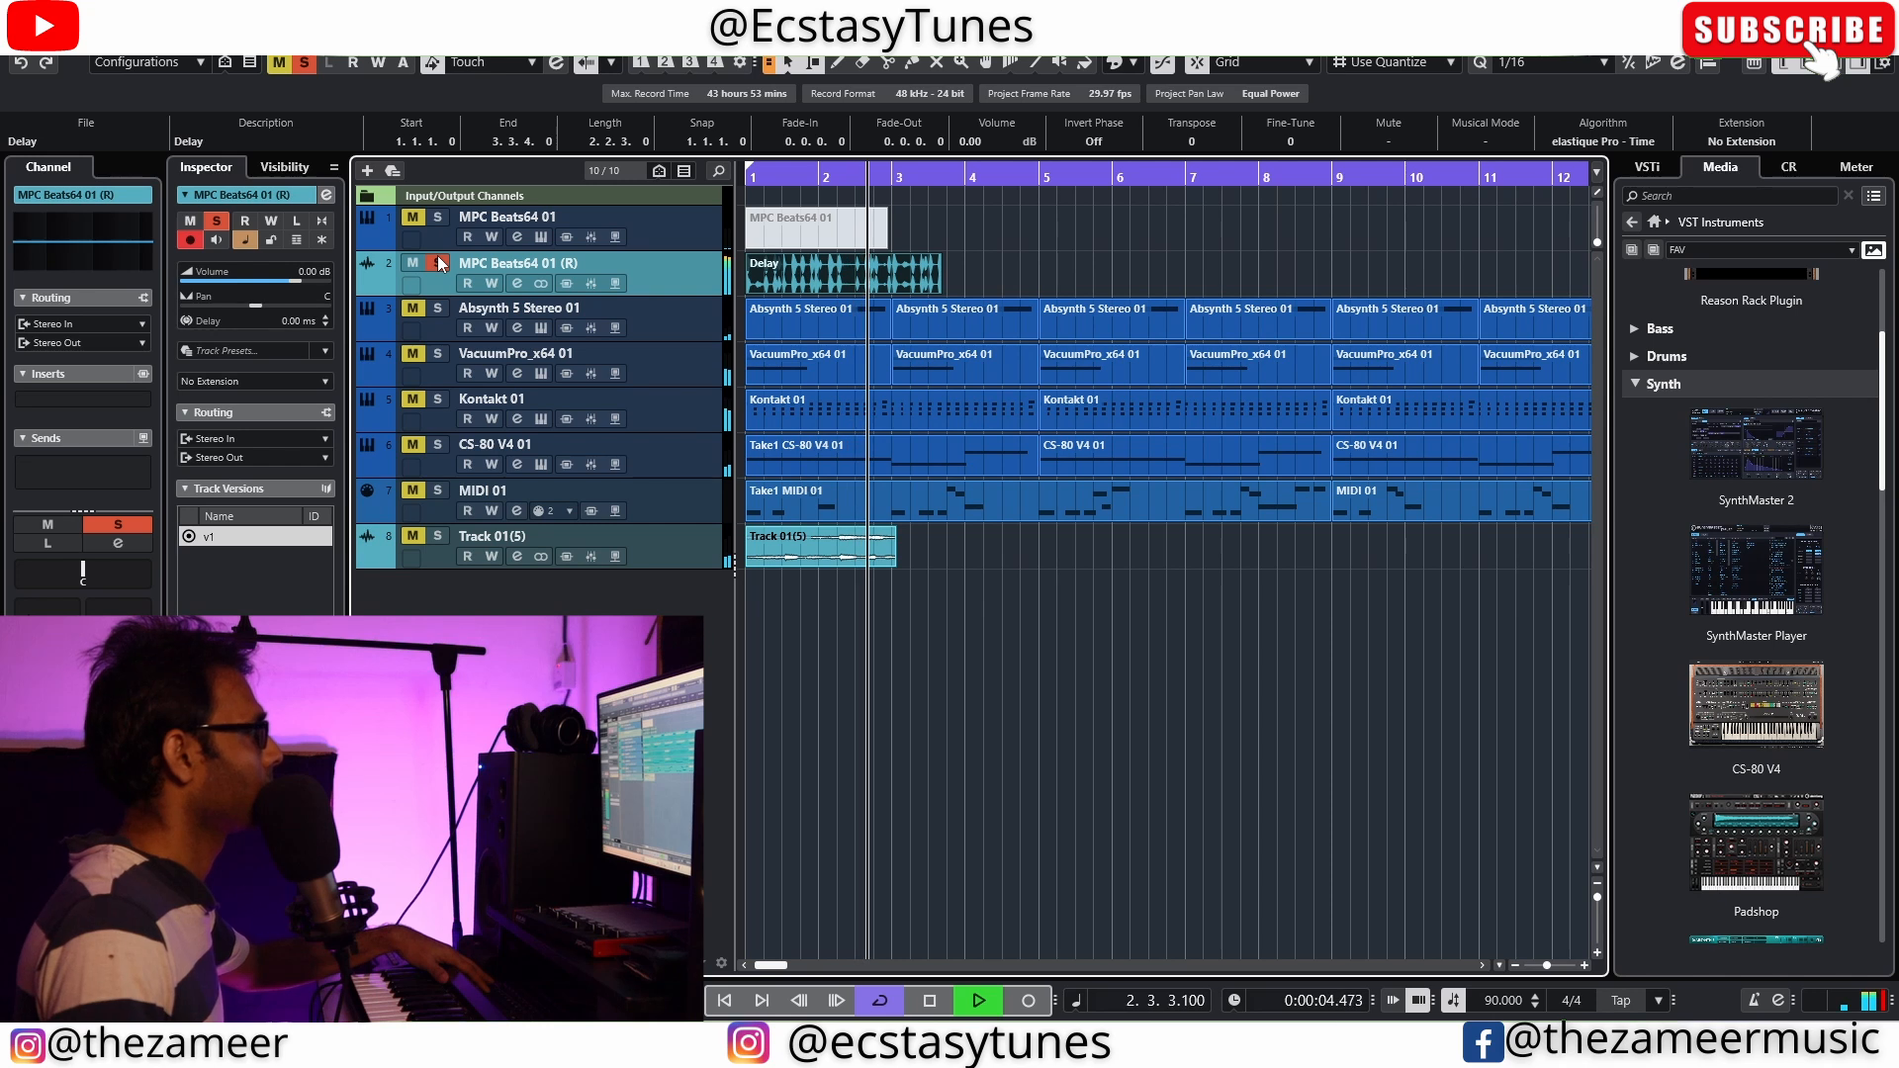
{"action": "left_click", "coordinate": [439, 263]}
{"action": "key", "text": "space"}
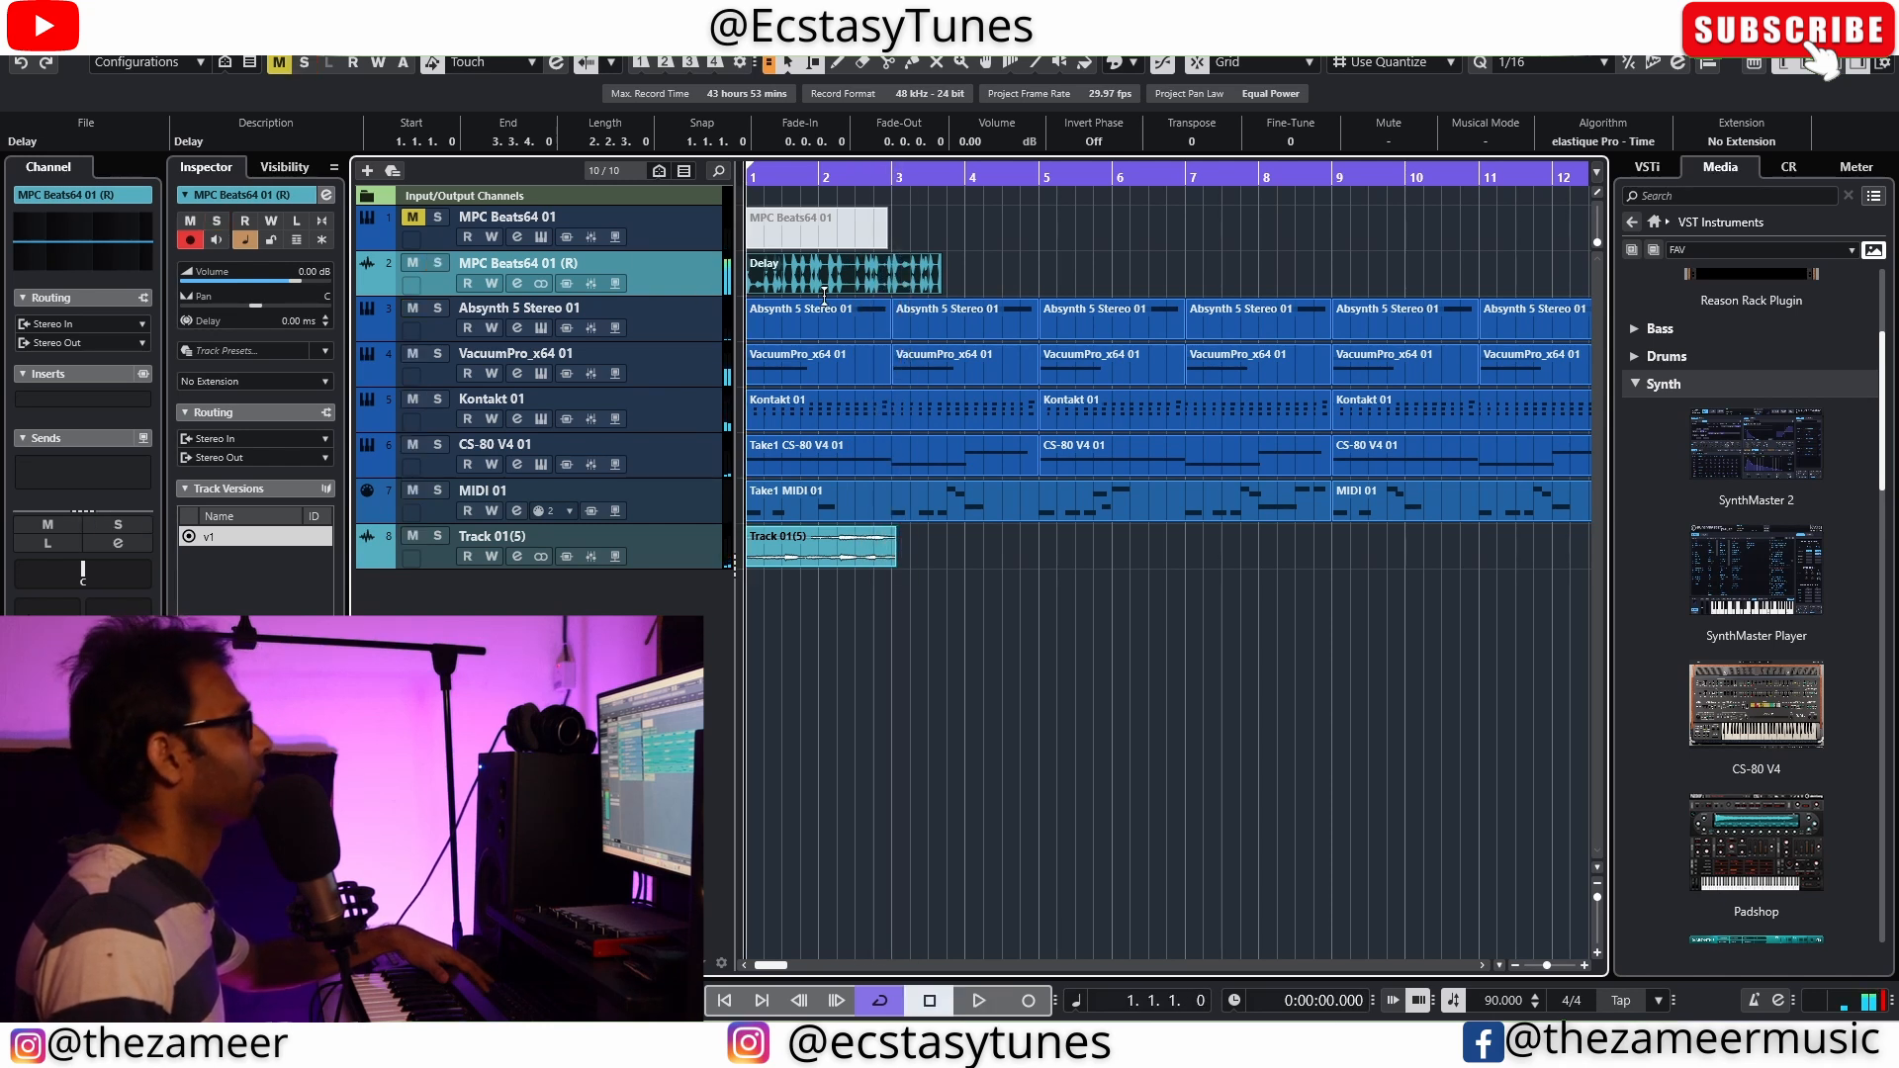
Trim the end of the rendered MPC Beats64 01 (R) audio to about two bars and move the event to bar 5
{"action": "left_click", "coordinate": [957, 298]}
{"action": "left_click", "coordinate": [940, 288]}
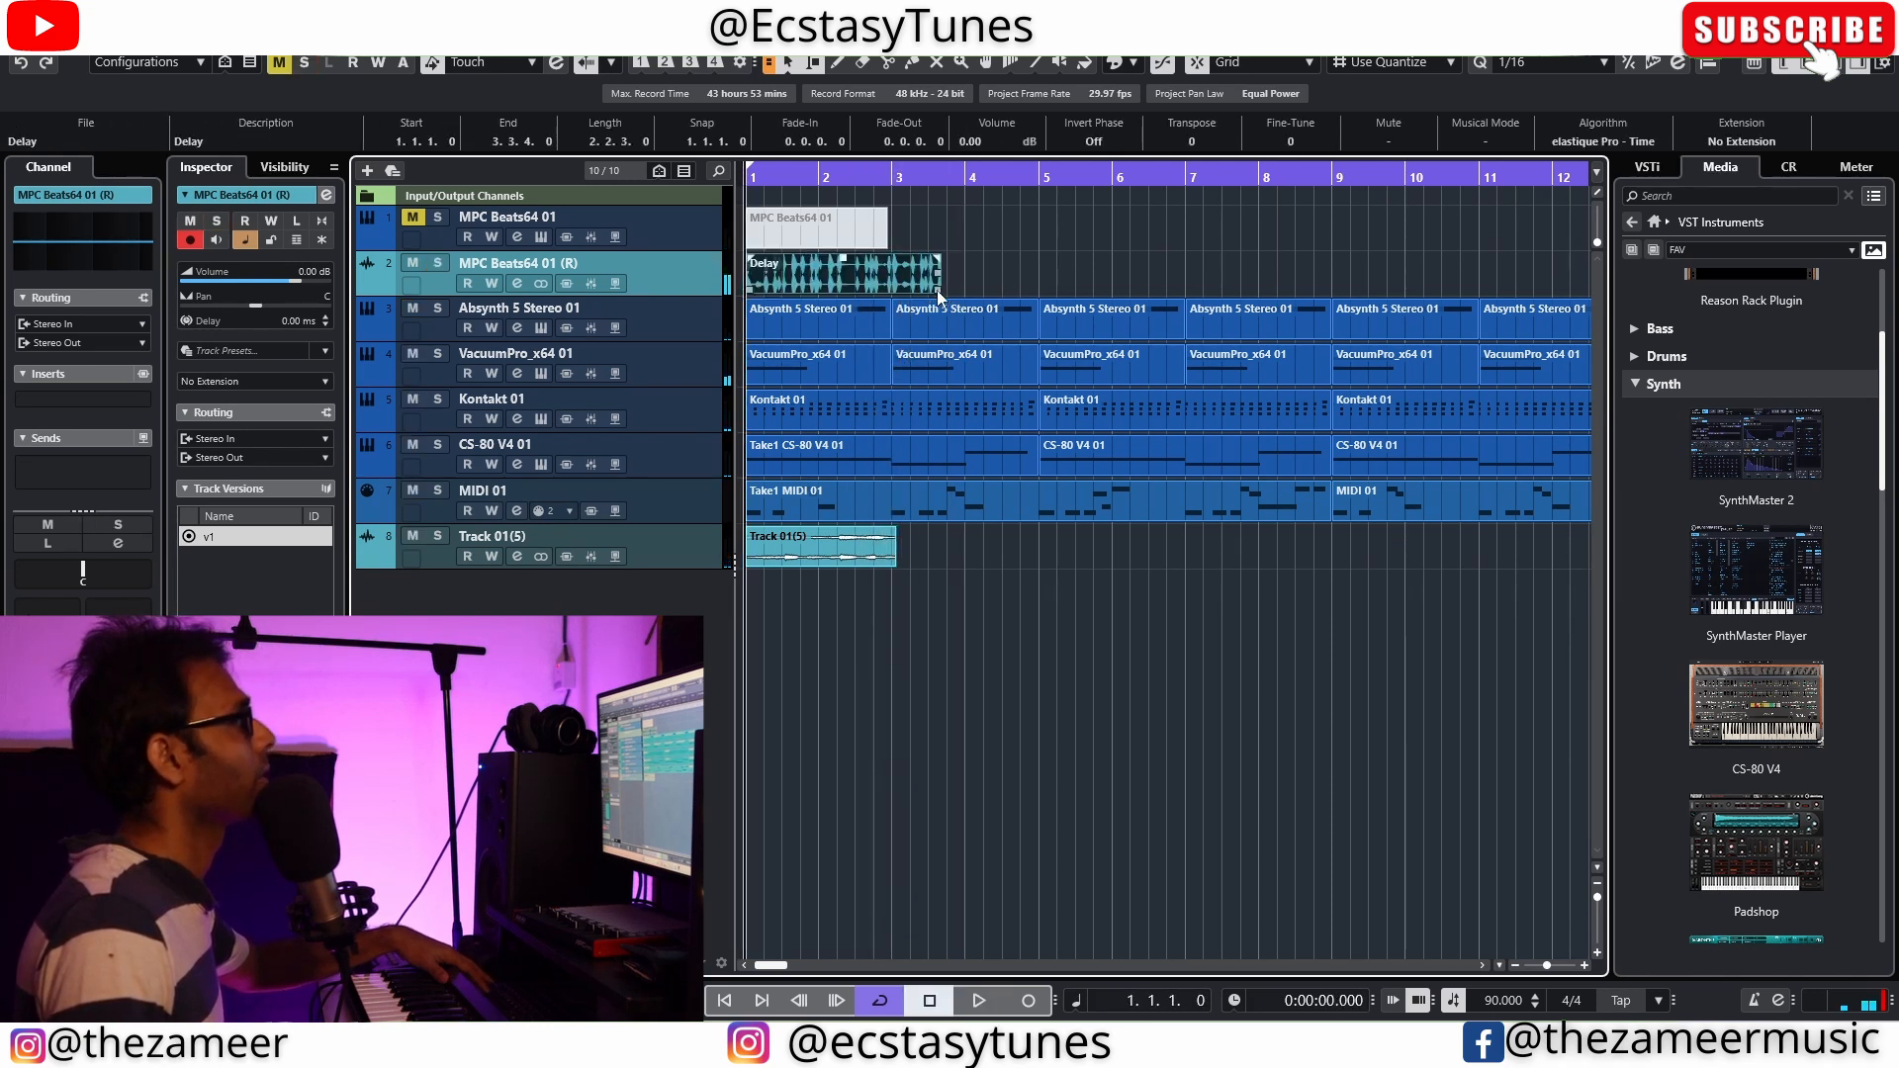
{"action": "left_click_drag", "start_coordinate": [939, 297], "coordinate": [911, 297]}
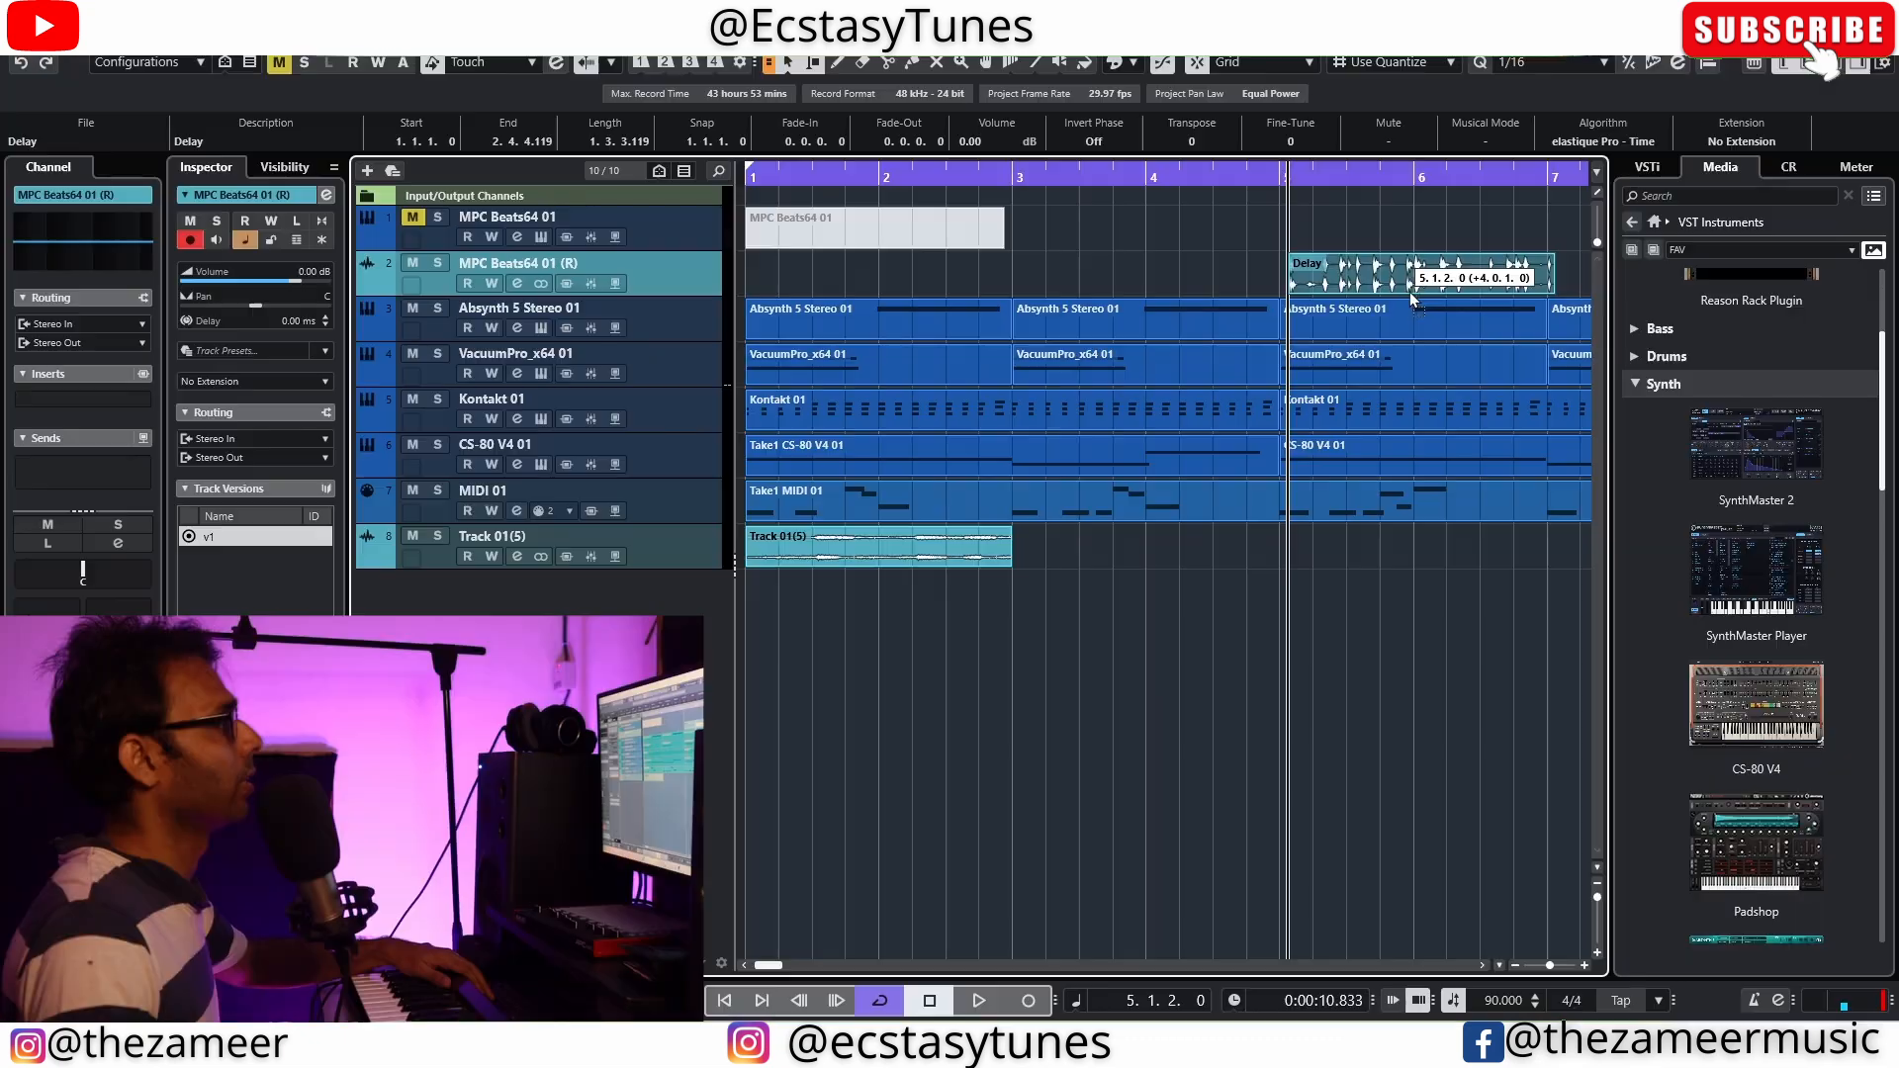
{"action": "left_click_drag", "start_coordinate": [1409, 303], "coordinate": [1402, 300]}
Trim the Track 01(5) audio to exactly two bars, ending at 3.1.1.0
{"action": "left_click", "coordinate": [899, 562]}
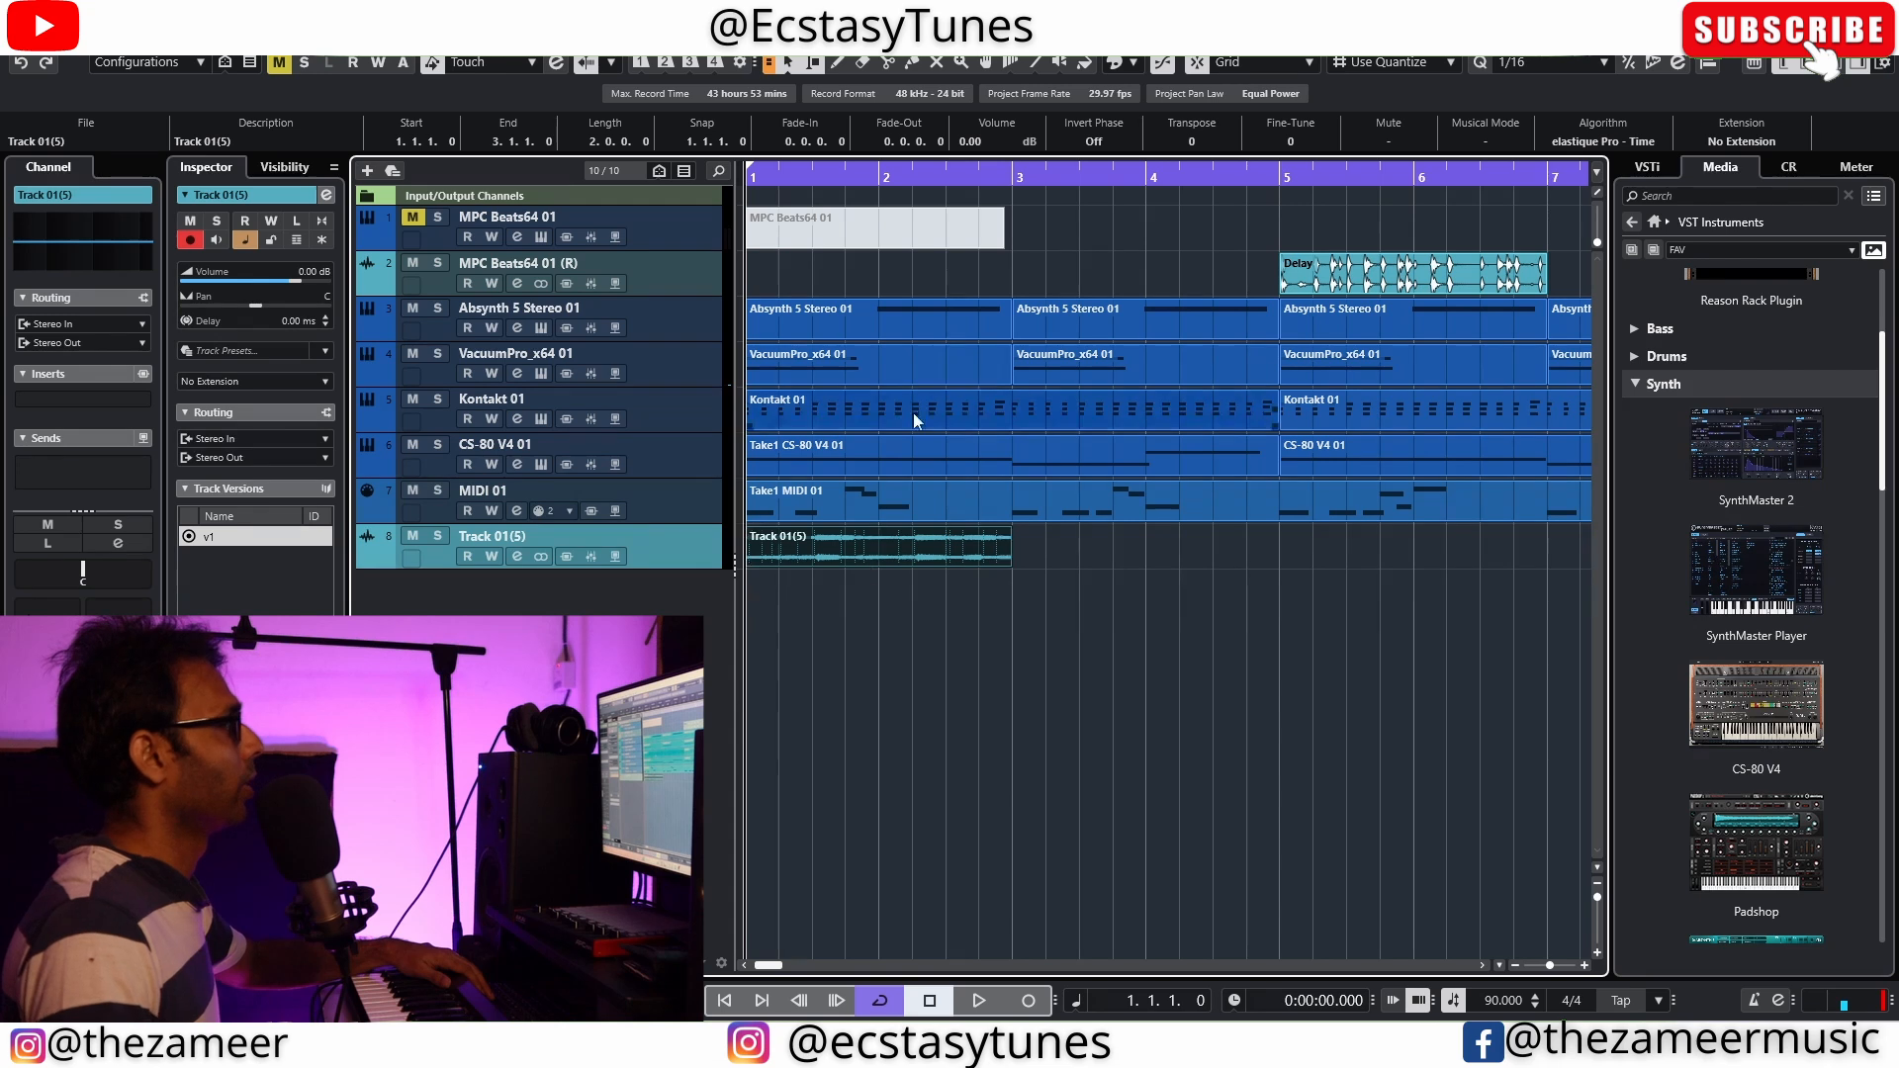
{"action": "left_click", "coordinate": [918, 337]}
{"action": "left_click", "coordinate": [1130, 332]}
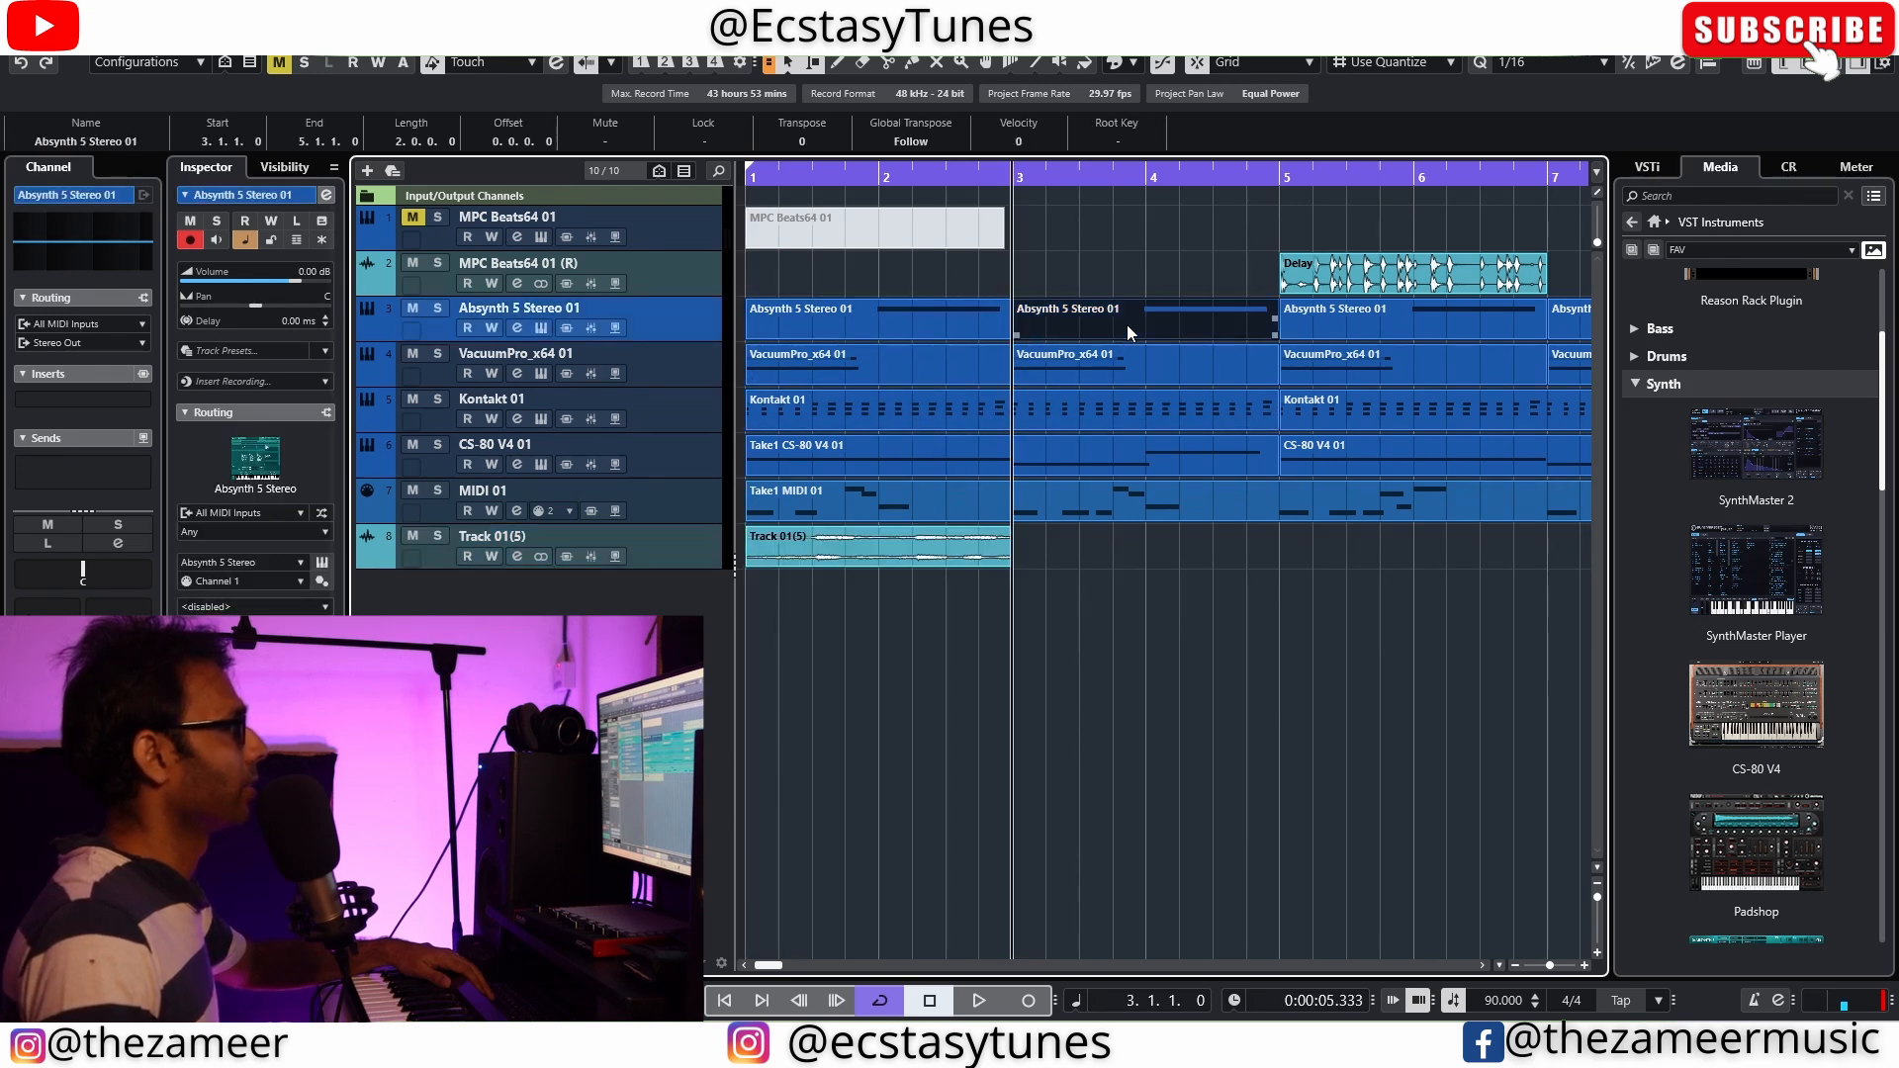
Split the Take1 MIDI 01 part at bar 5 and delete its first half
{"action": "left_click", "coordinate": [920, 494]}
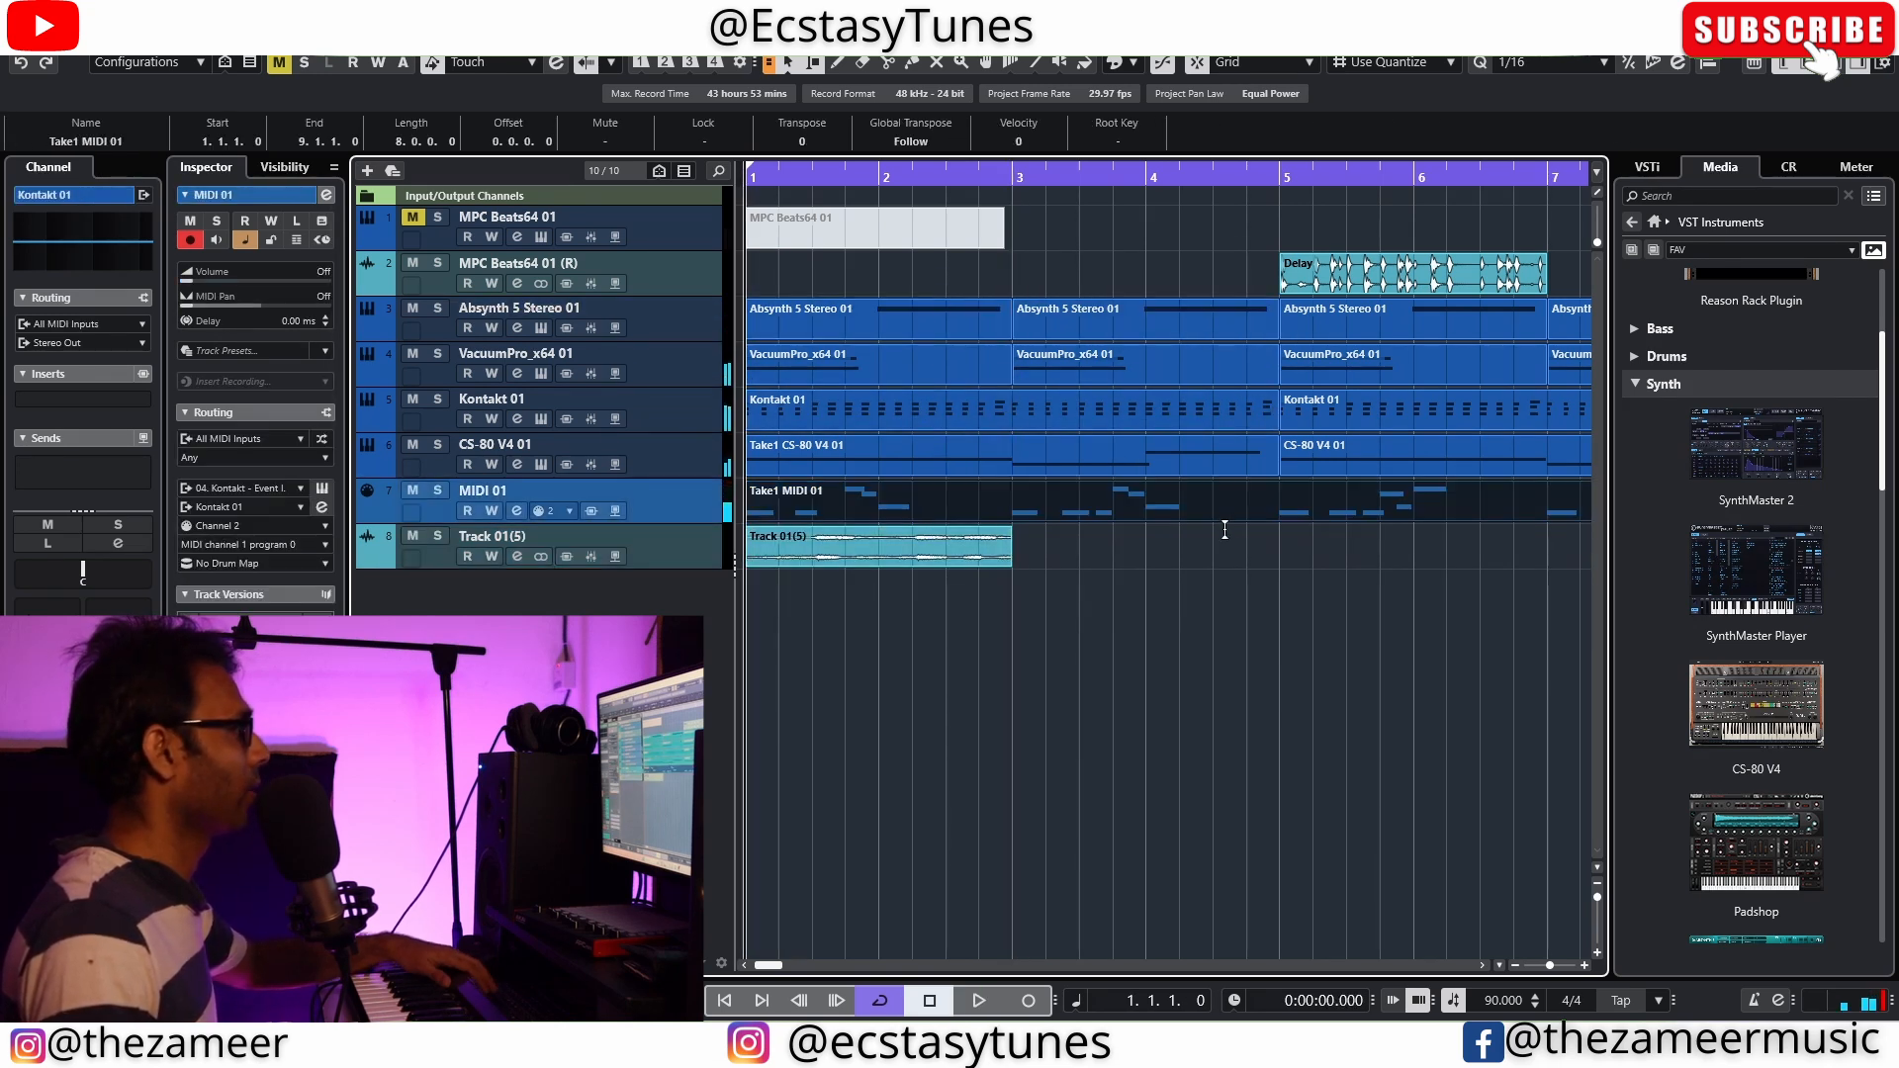
{"action": "left_click", "coordinate": [1282, 510], "text": "alt"}
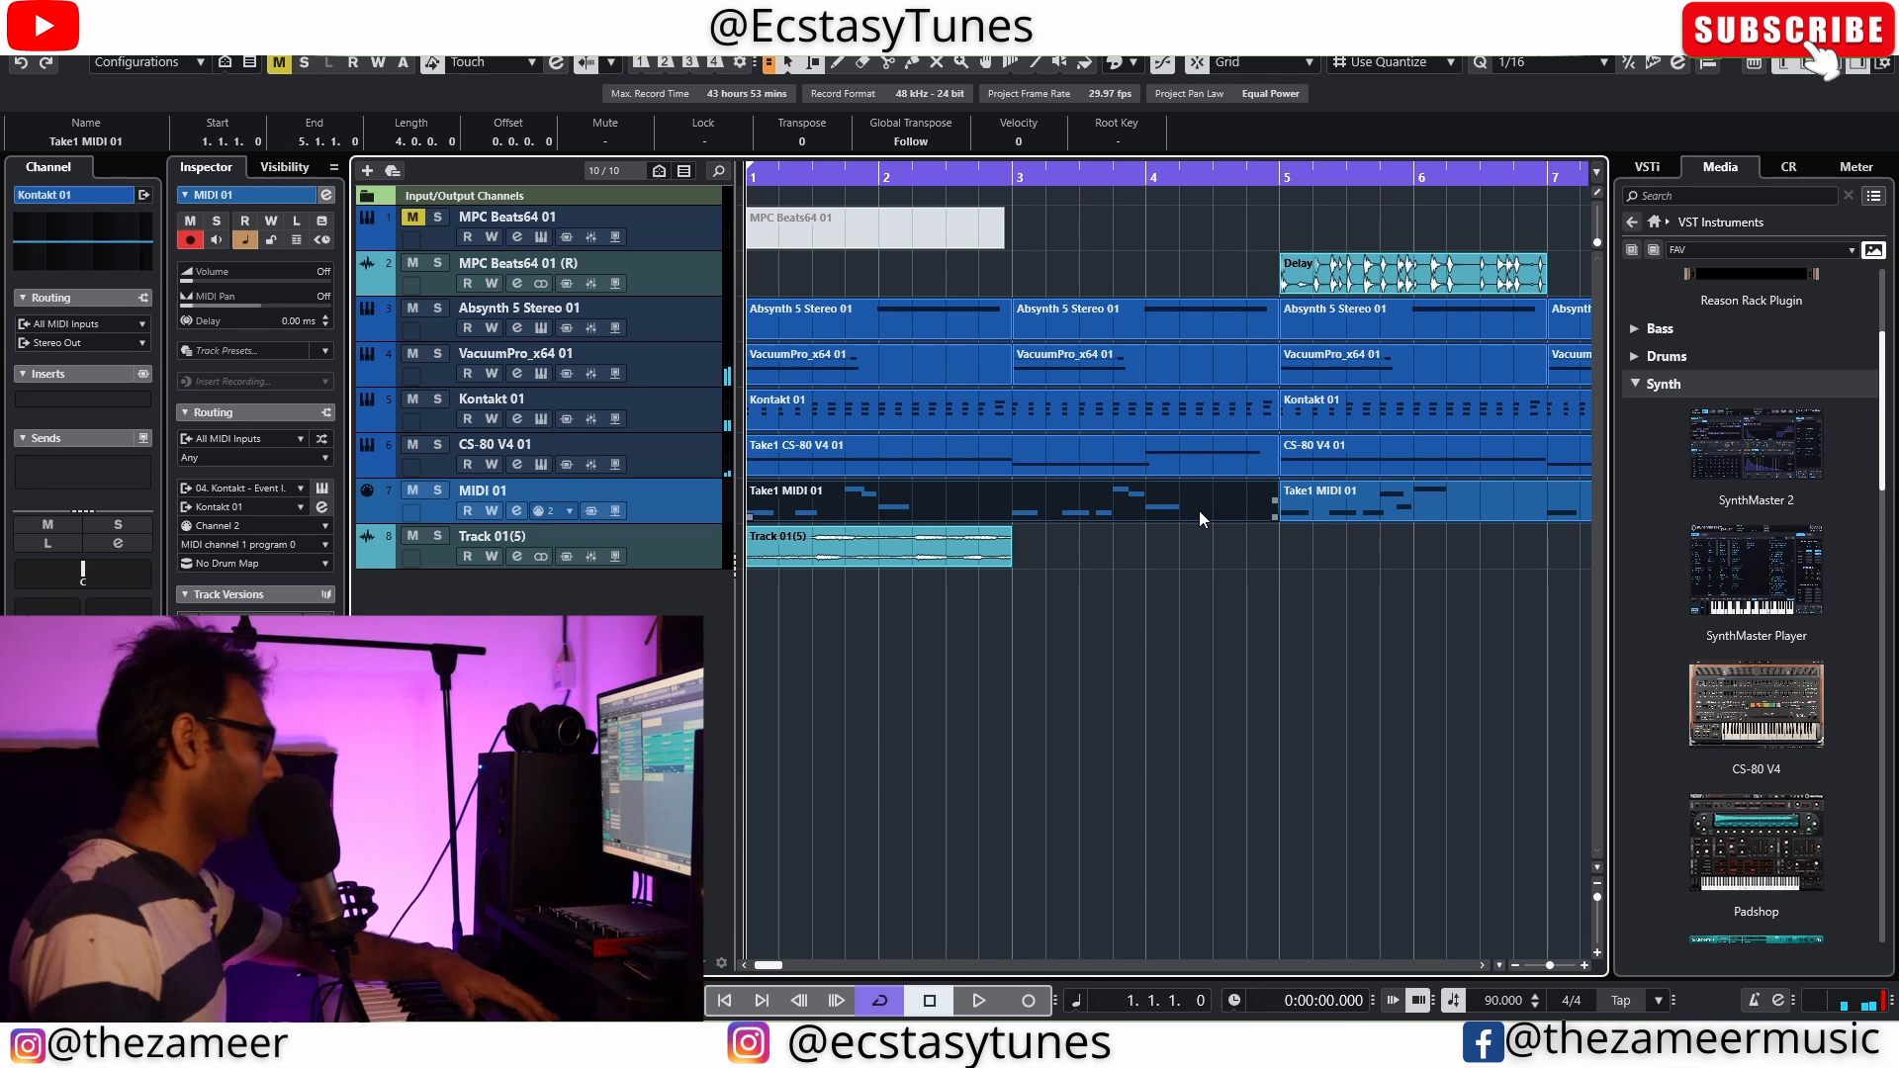
{"action": "key", "text": "Delete"}
Play the arrangement and place a copy of the Track 01(5) audio at bar 3, directly after the original
{"action": "left_click", "coordinate": [1060, 465]}
{"action": "key", "text": "space"}
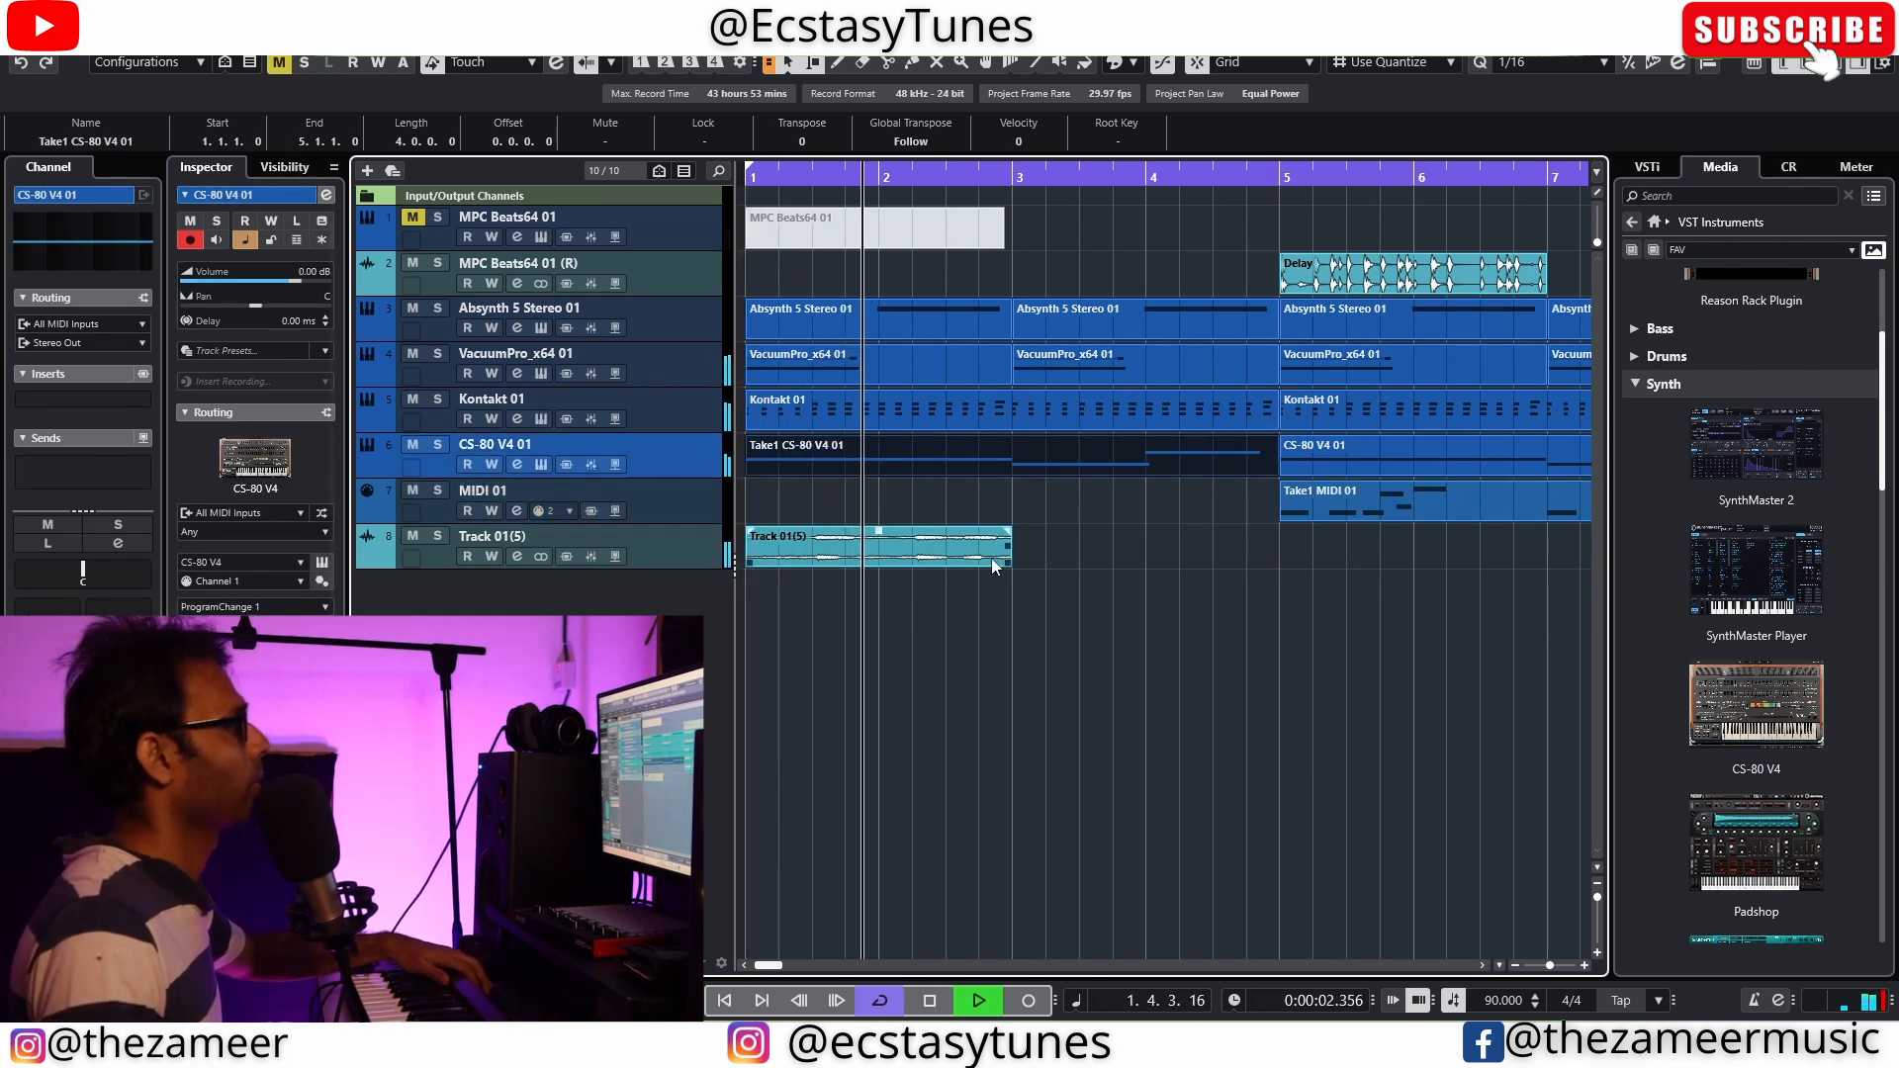
{"action": "left_click_drag", "start_coordinate": [1001, 559], "coordinate": [1088, 554]}
{"action": "key", "text": "g"}
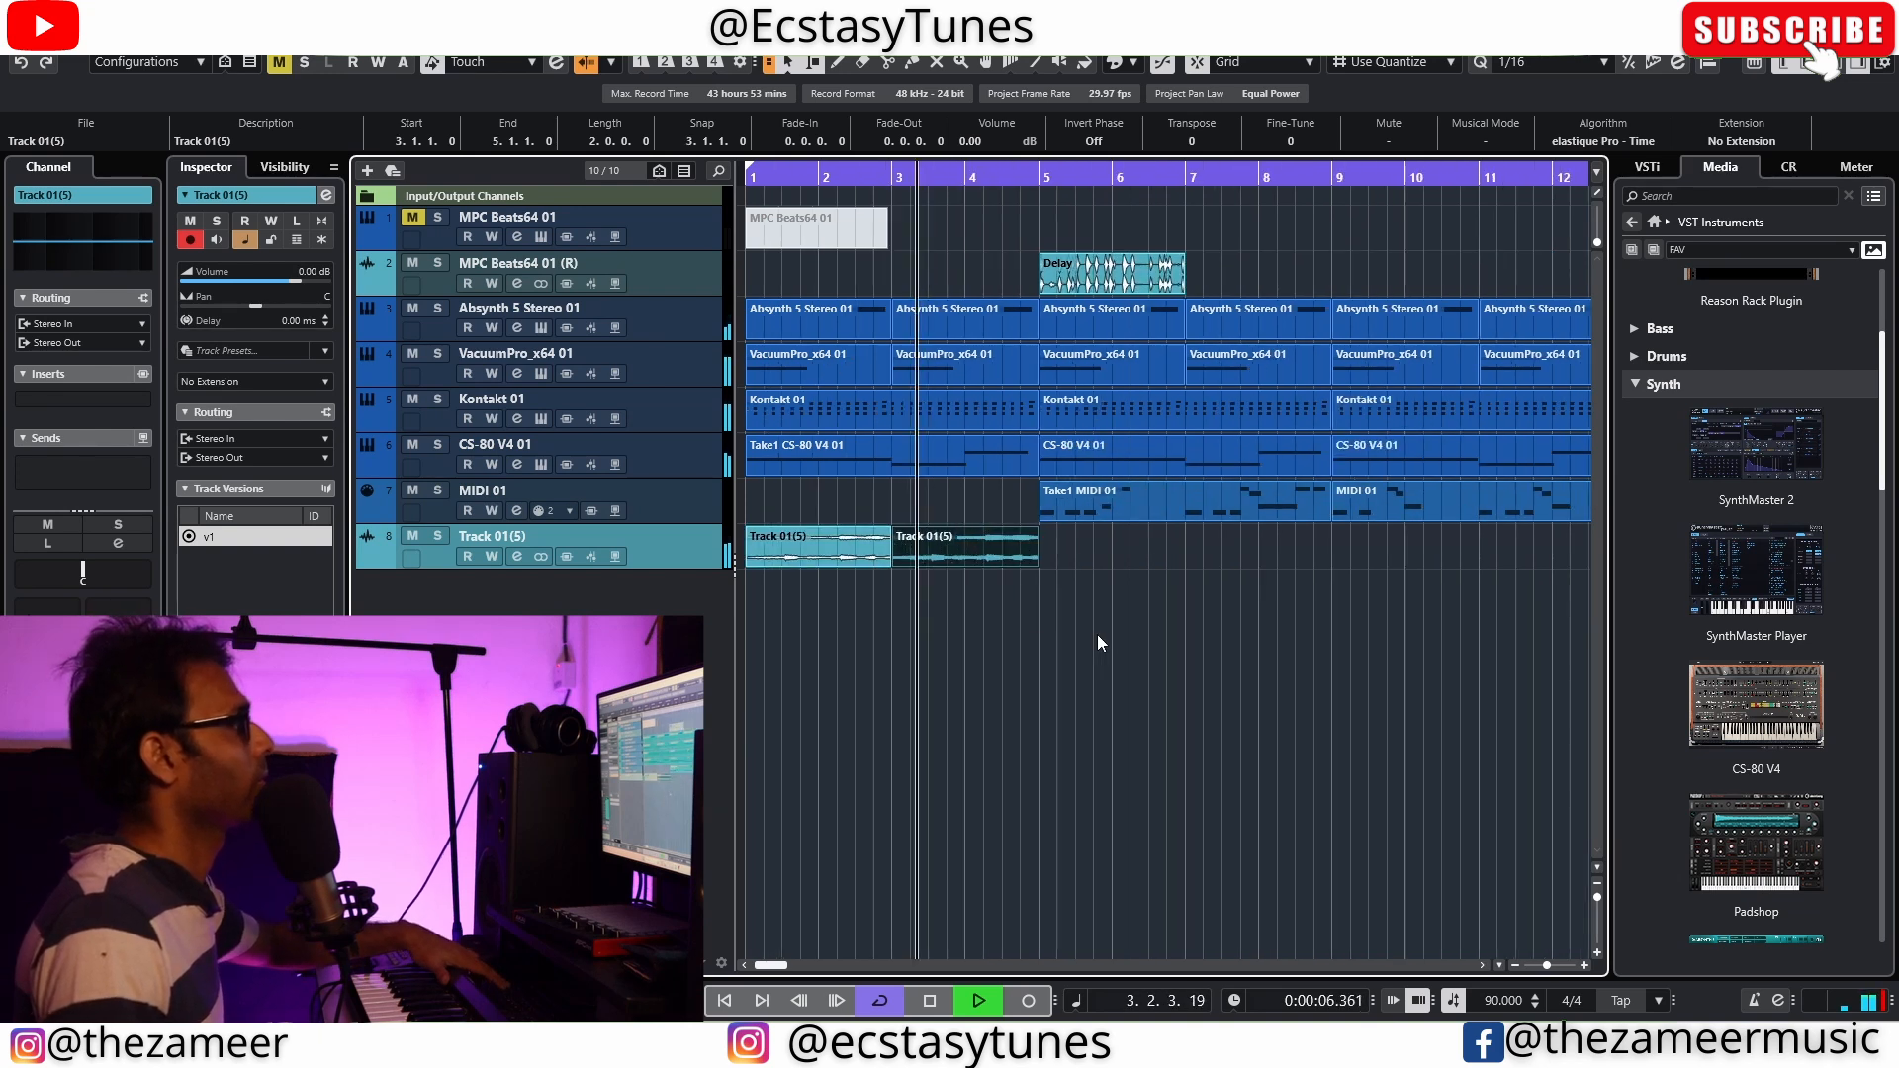
{"action": "key", "text": "space"}
Copy the MIDI 01 part in front of bar 5 and trim its start so it fills bars 3 and 4
{"action": "left_click_drag", "start_coordinate": [1183, 518], "coordinate": [878, 514]}
{"action": "left_click_drag", "start_coordinate": [749, 516], "coordinate": [896, 516]}
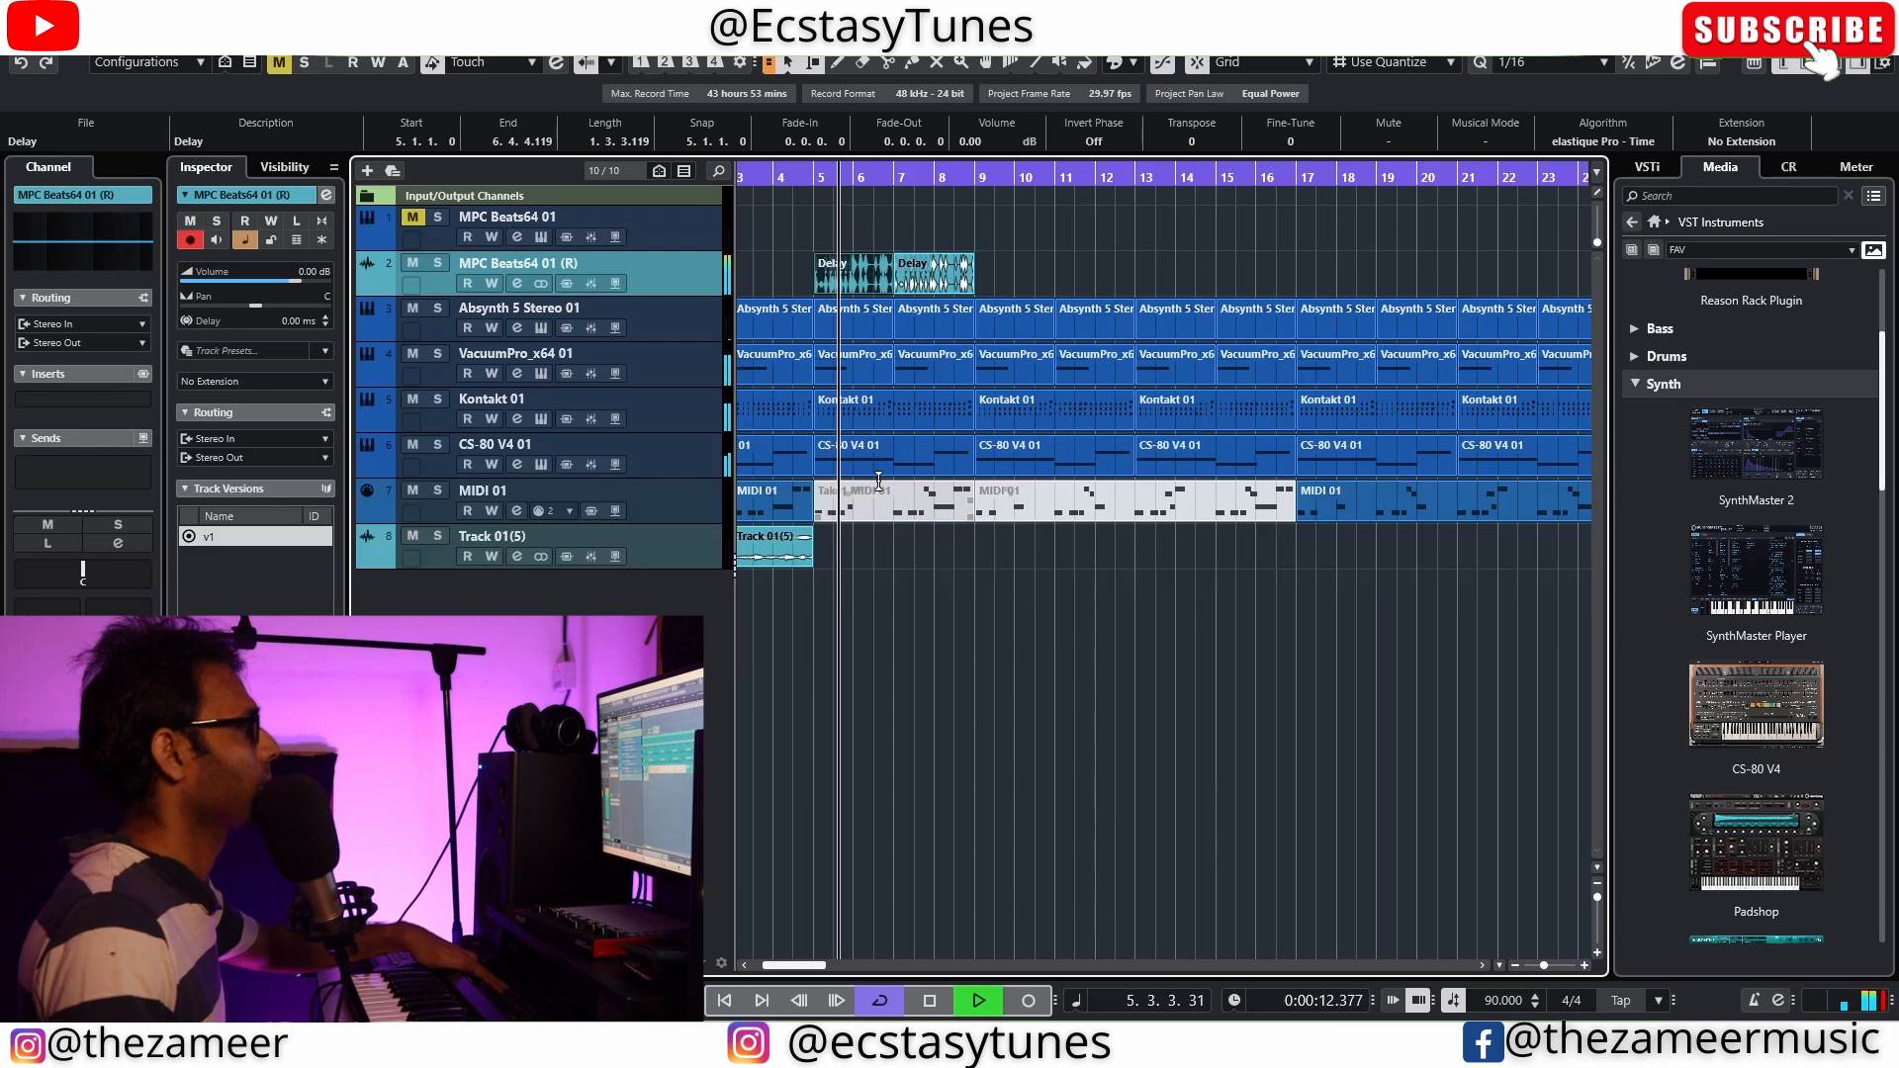
Mute the Kontakt 01 part that starts at bar 5 and replay the arrangement from that bar
{"action": "scroll", "coordinate": [910, 598], "scroll_direction": "up", "scroll_amount": 2}
{"action": "scroll", "coordinate": [992, 635], "scroll_direction": "down", "scroll_amount": 2}
{"action": "scroll", "coordinate": [816, 557], "scroll_direction": "up", "scroll_amount": 3}
{"action": "scroll", "coordinate": [984, 495], "scroll_direction": "down", "scroll_amount": 2}
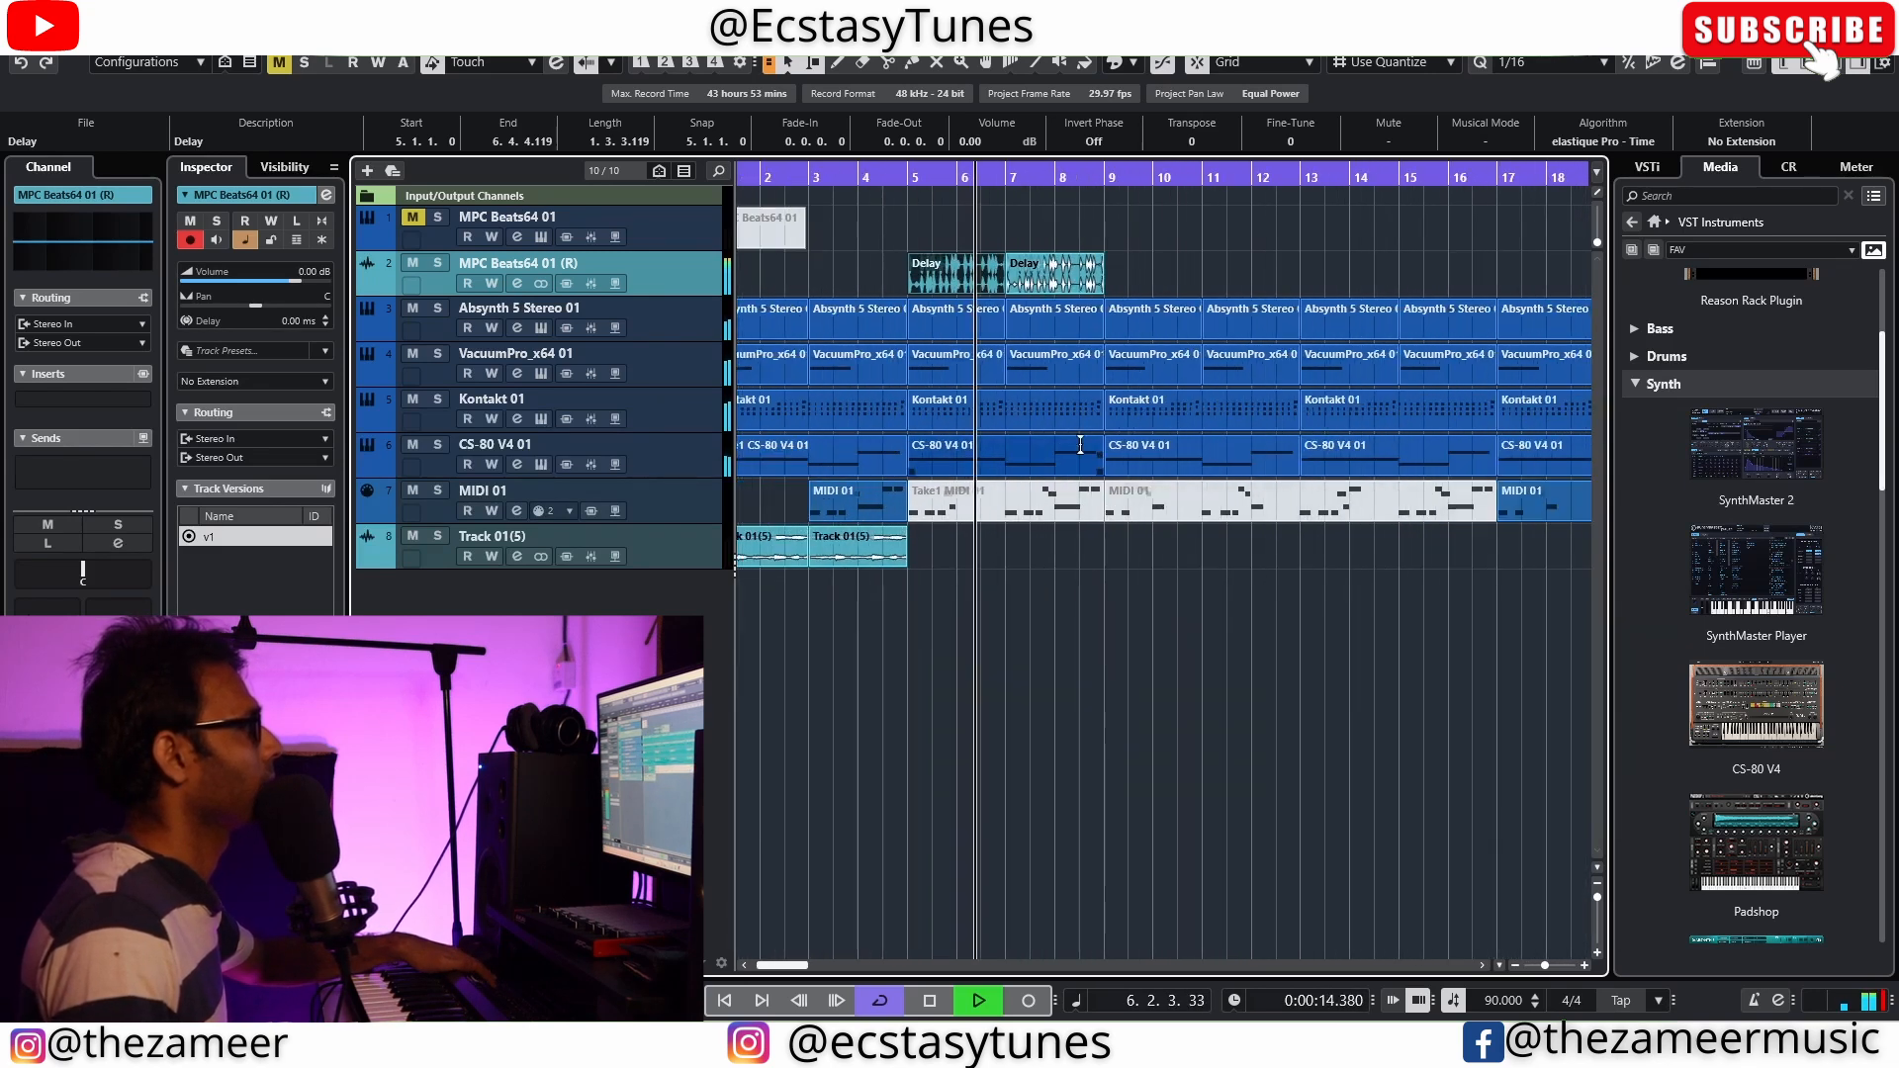
{"action": "key", "text": "space"}
{"action": "left_click", "coordinate": [1056, 414]}
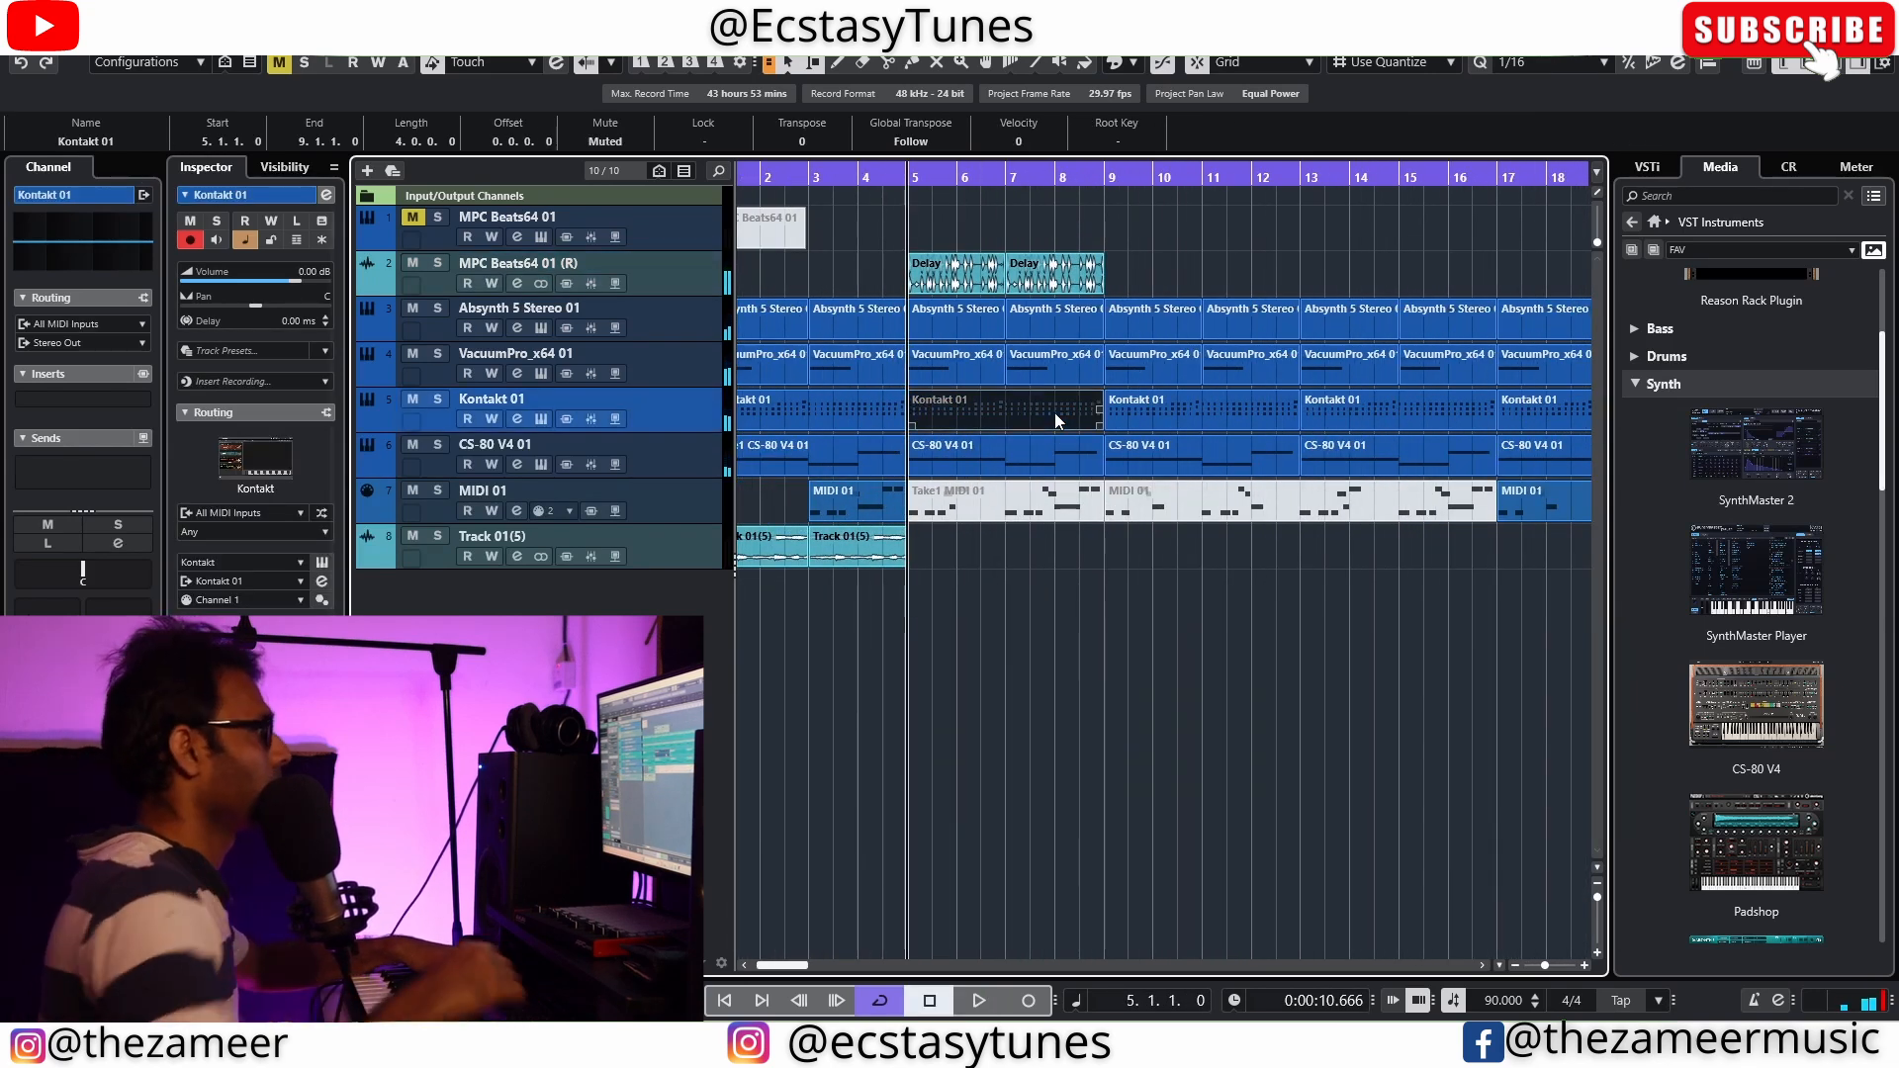
{"action": "key", "text": "space"}
{"action": "scroll", "coordinate": [1083, 609], "scroll_direction": "up", "scroll_amount": 2}
{"action": "scroll", "coordinate": [1147, 642], "scroll_direction": "down", "scroll_amount": 3}
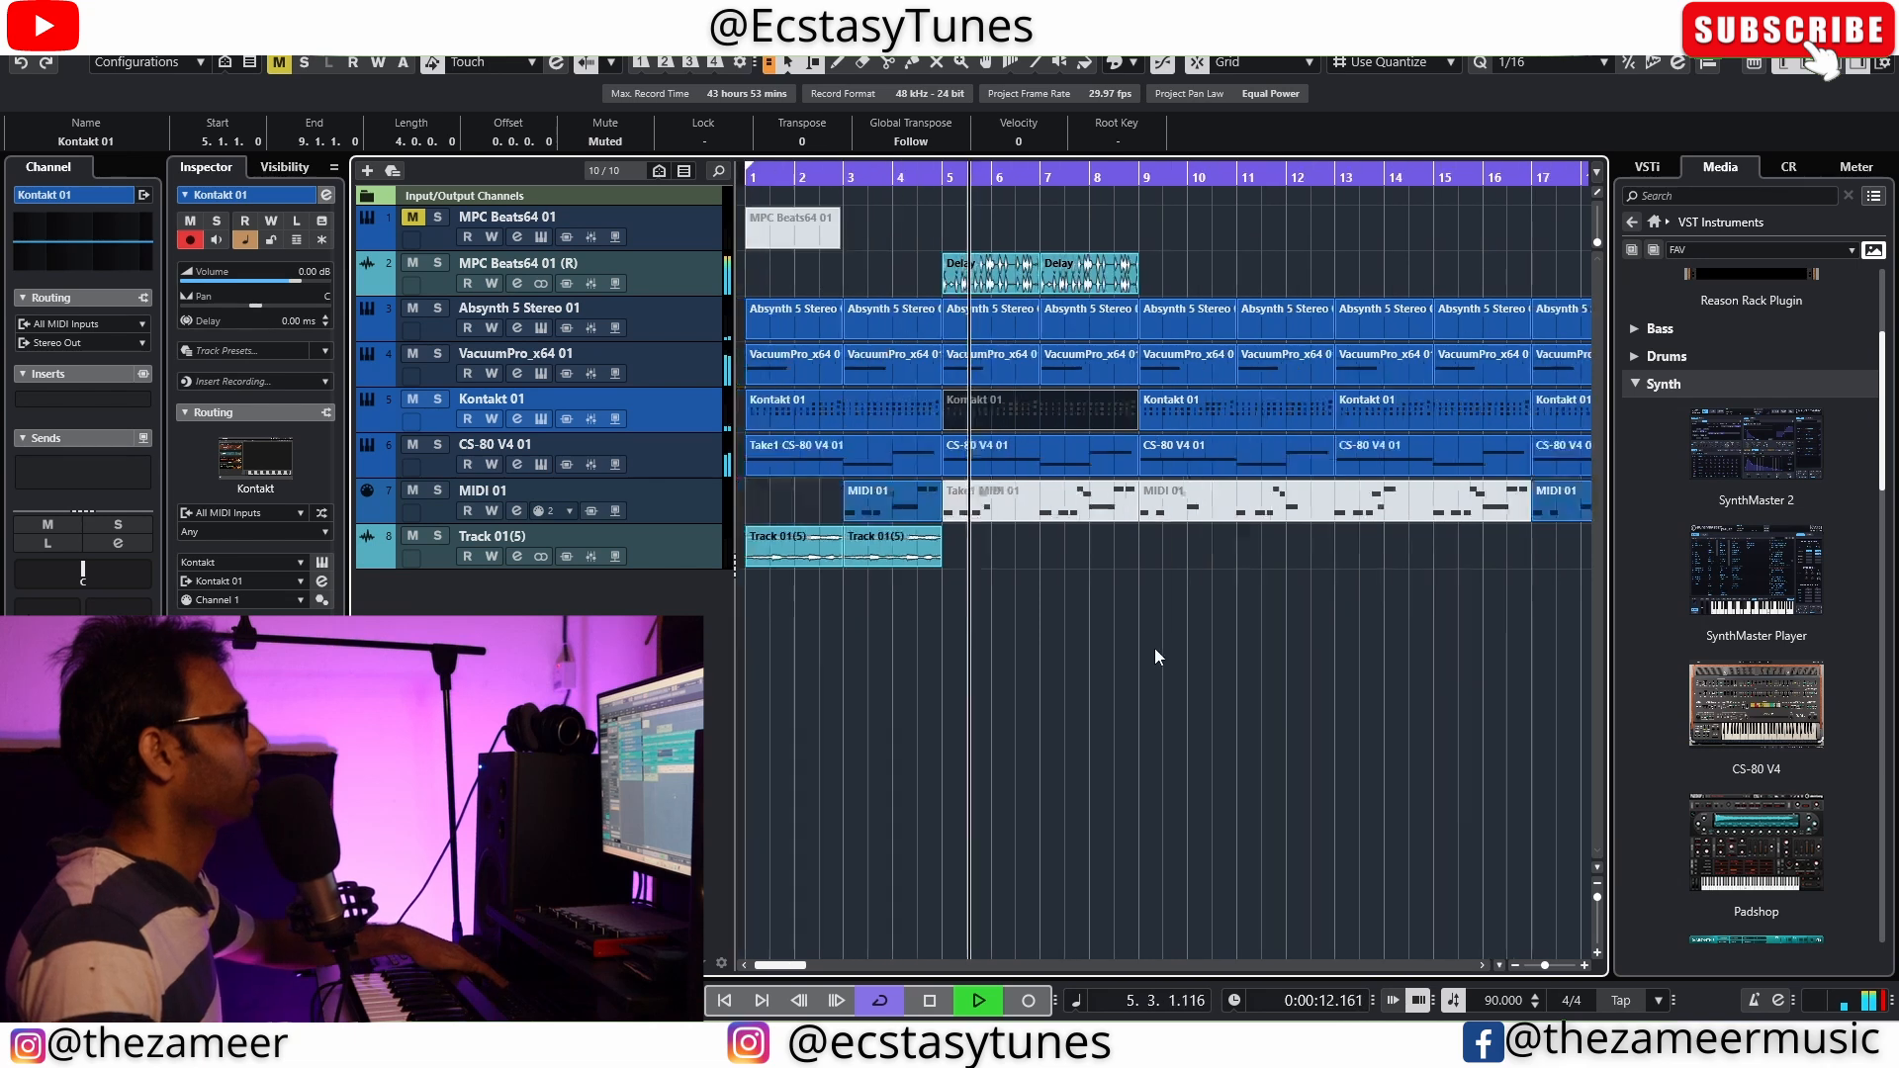
Duplicate the second rendered MPC audio event twice so the loop continues through bar 12, while the arrangement plays
{"action": "scroll", "coordinate": [1103, 645], "scroll_direction": "up", "scroll_amount": 3}
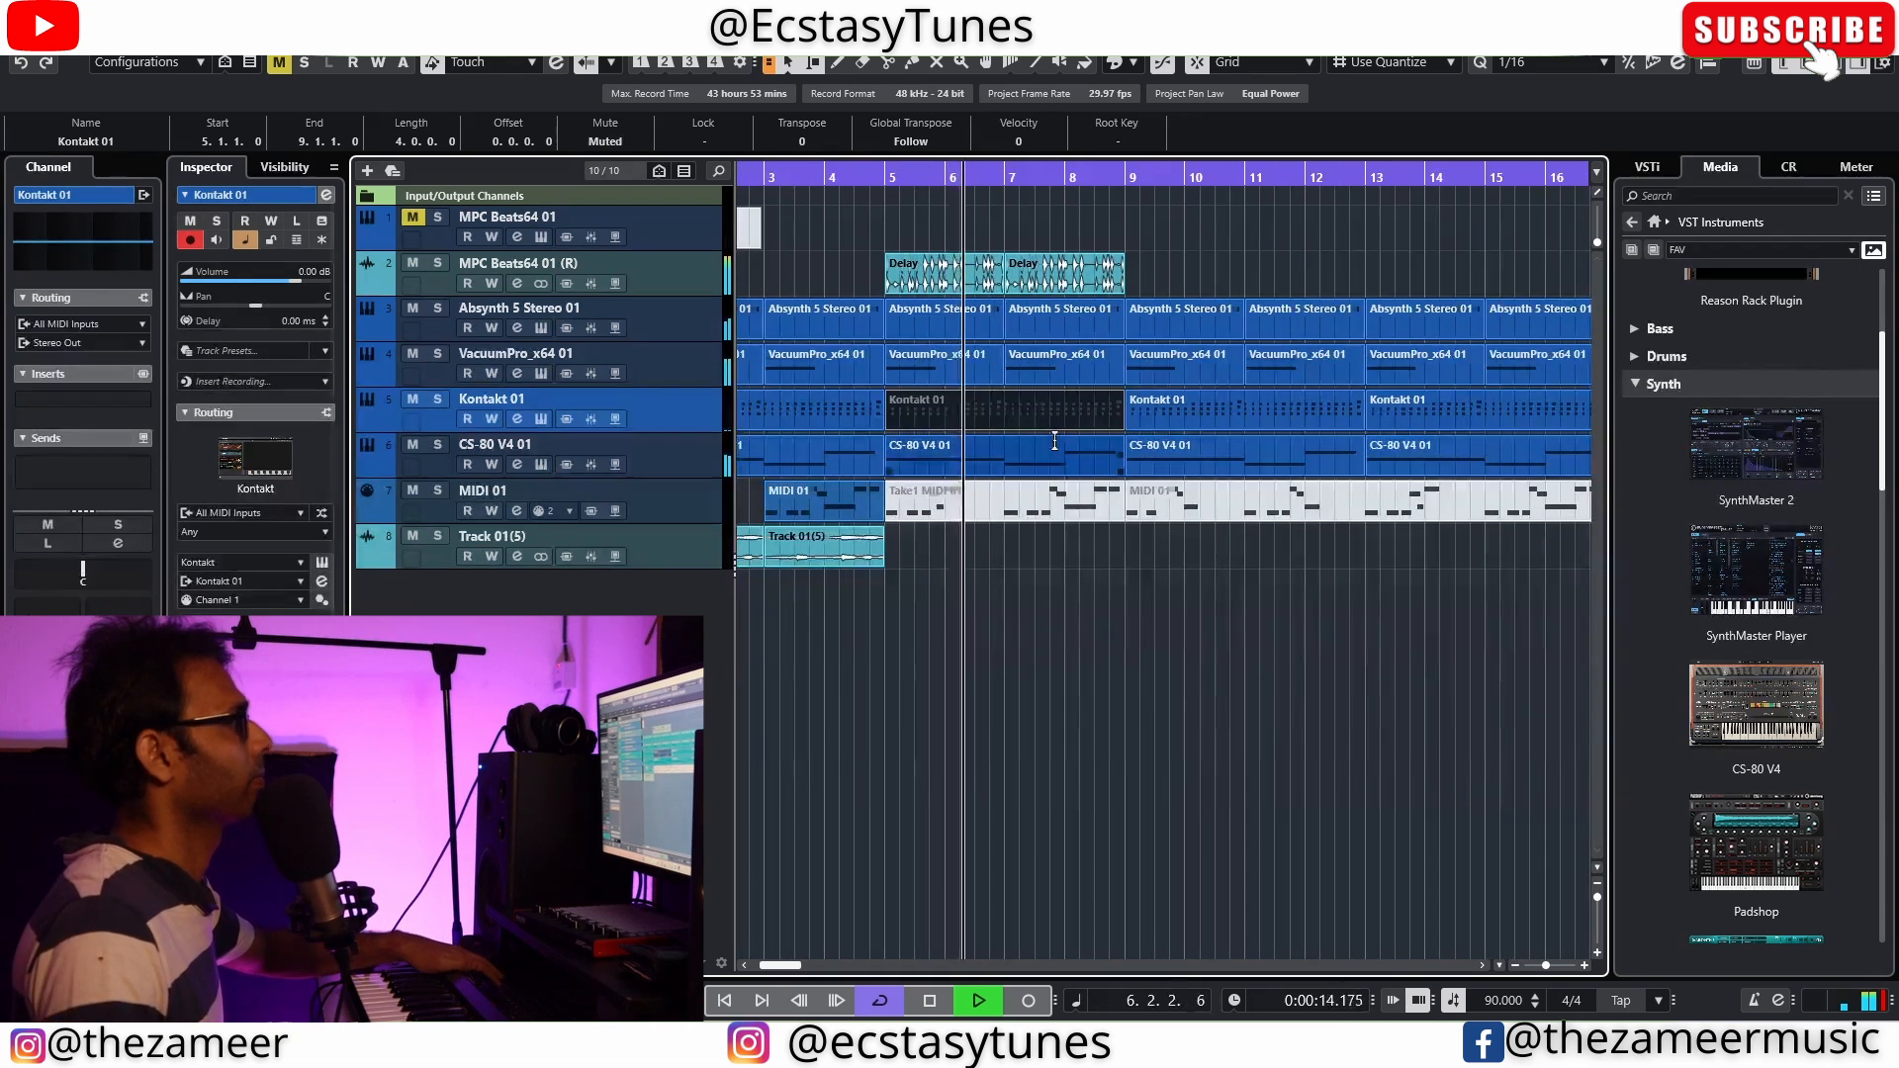
{"action": "left_click", "coordinate": [1076, 290]}
{"action": "key", "text": "ctrl+d"}
{"action": "key", "text": "ctrl+d"}
{"action": "scroll", "coordinate": [1244, 630], "scroll_direction": "down", "scroll_amount": 3}
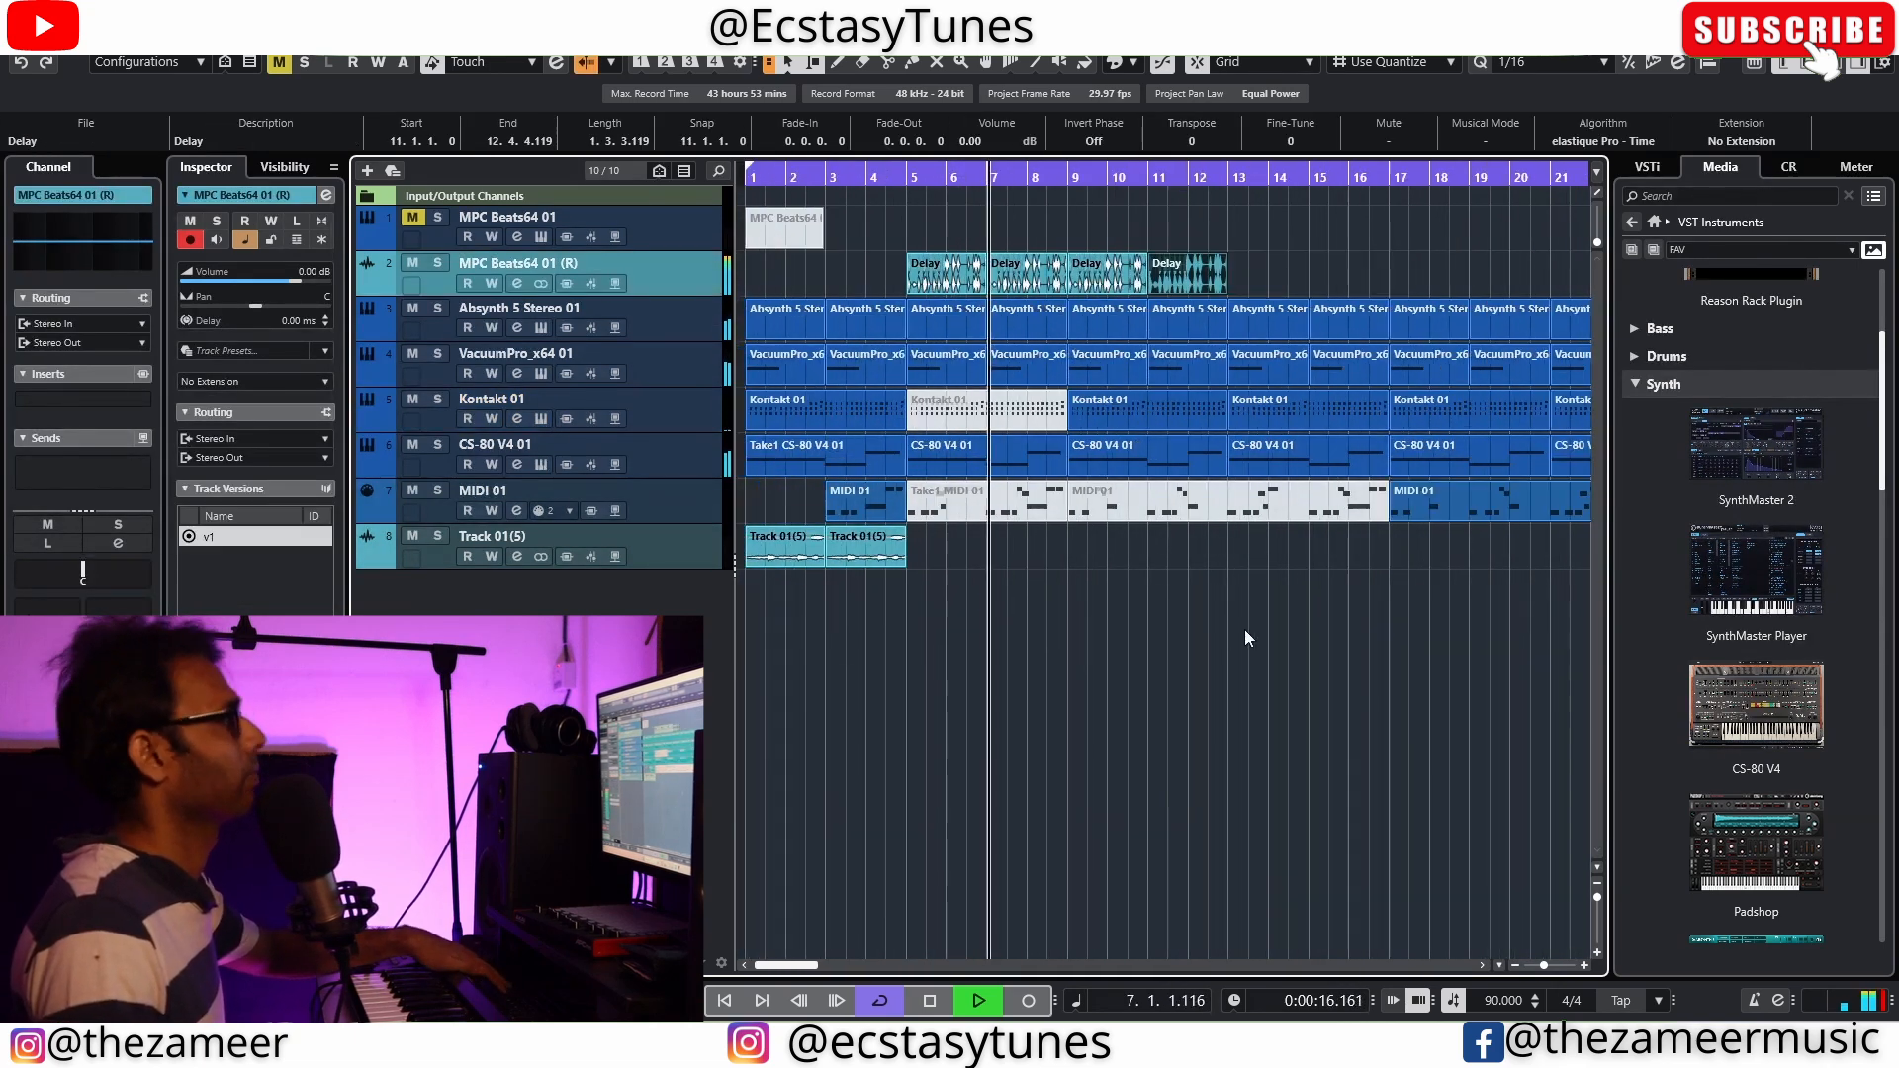
{"action": "scroll", "coordinate": [1076, 614], "scroll_direction": "up", "scroll_amount": 4}
{"action": "scroll", "coordinate": [1078, 628], "scroll_direction": "down", "scroll_amount": 2}
{"action": "scroll", "coordinate": [1098, 640], "scroll_direction": "up", "scroll_amount": 3}
{"action": "scroll", "coordinate": [1117, 644], "scroll_direction": "down", "scroll_amount": 3}
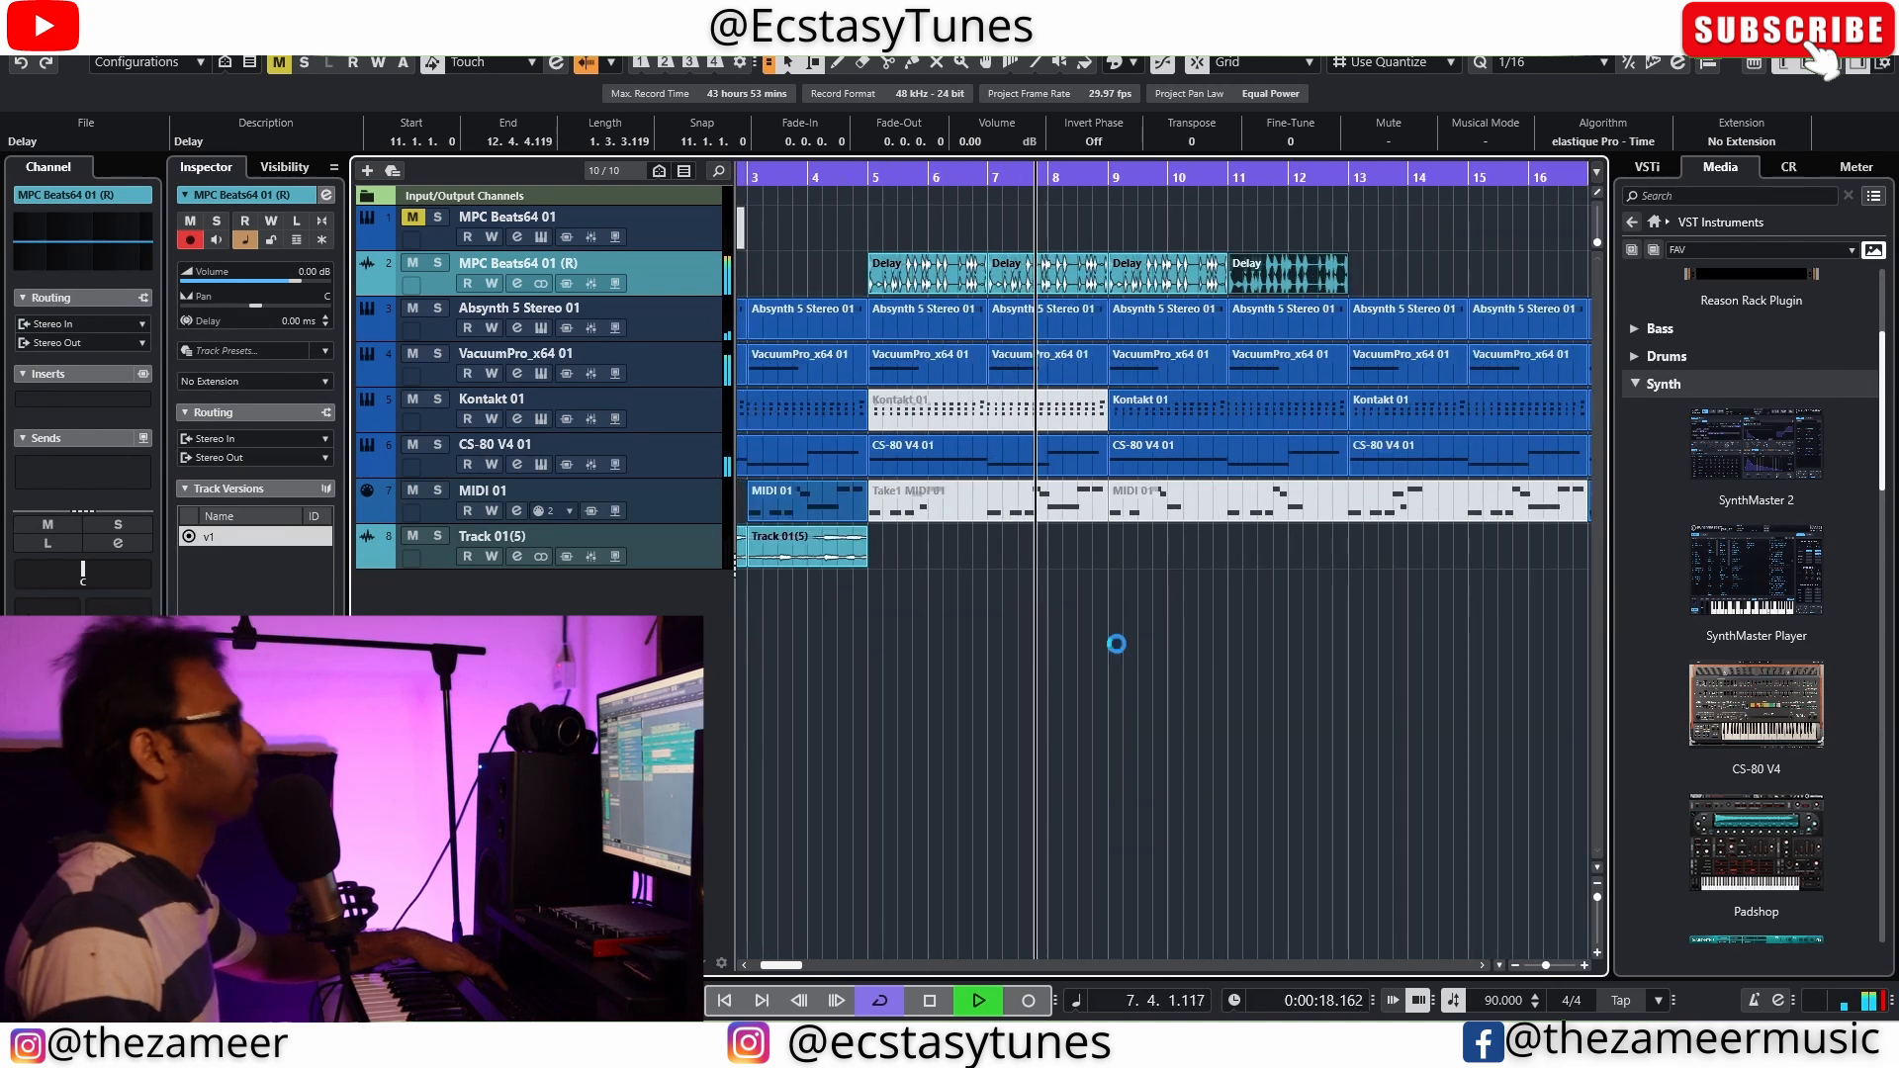
{"action": "scroll", "coordinate": [1117, 643], "scroll_direction": "up", "scroll_amount": 3}
{"action": "scroll", "coordinate": [1117, 643], "scroll_direction": "down", "scroll_amount": 2}
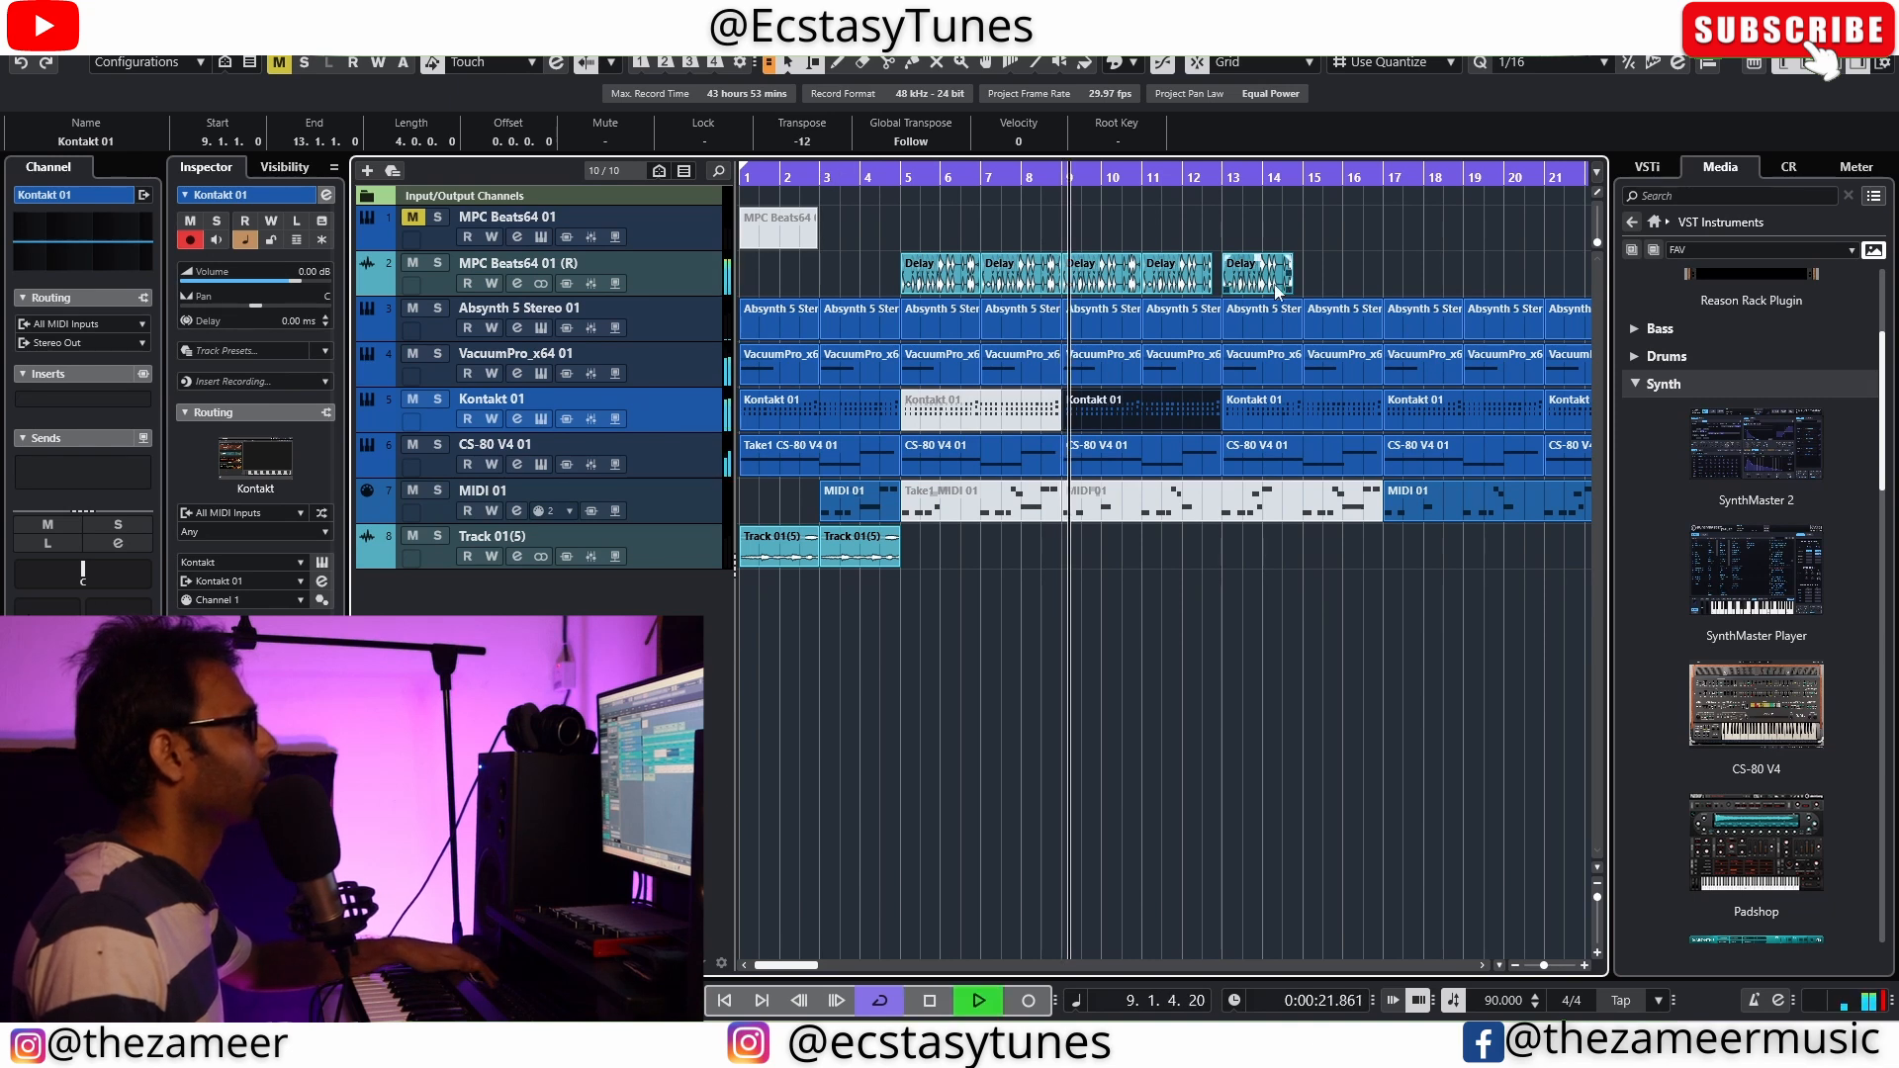
Extend the rendered MPC audio repeats up to bar 29 and copy the pair of Track 01(5) events to bar 17
{"action": "scroll", "coordinate": [1196, 602], "scroll_direction": "down", "scroll_amount": 3}
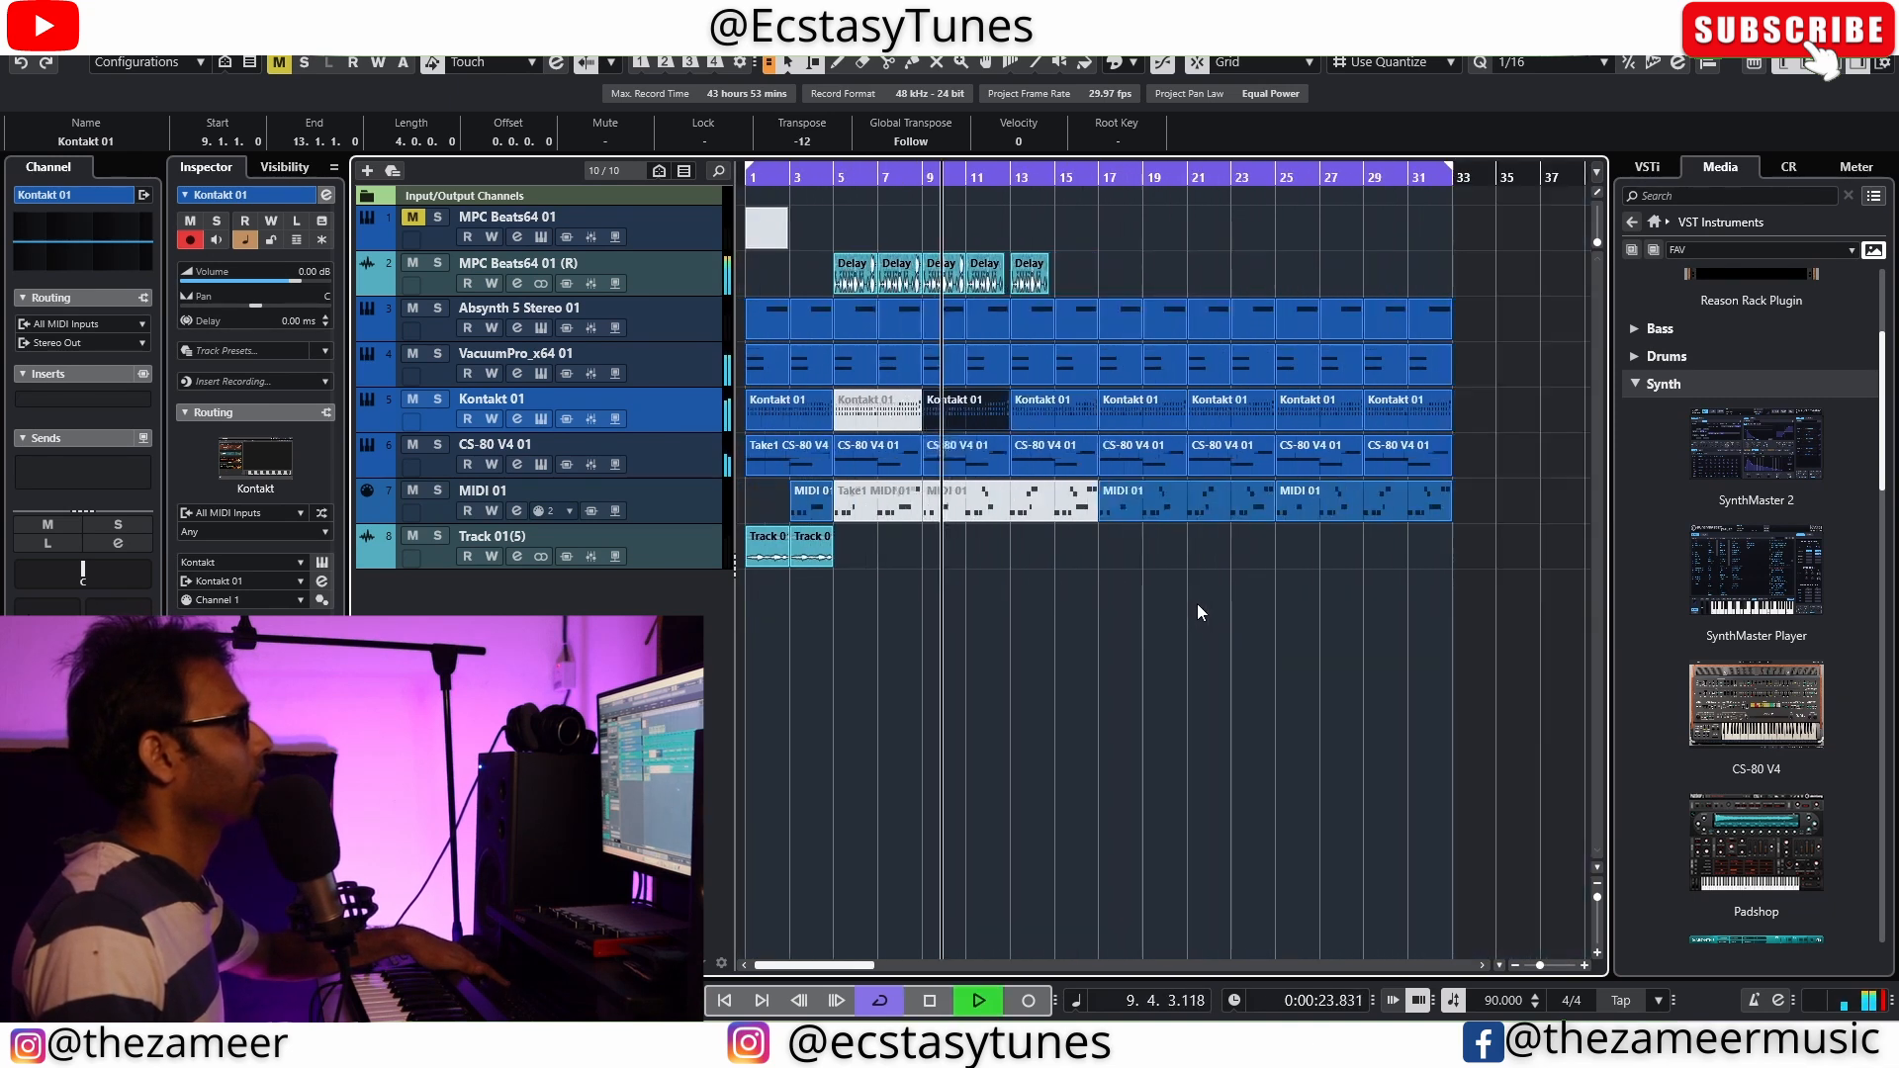
{"action": "scroll", "coordinate": [967, 623], "scroll_direction": "up", "scroll_amount": 5}
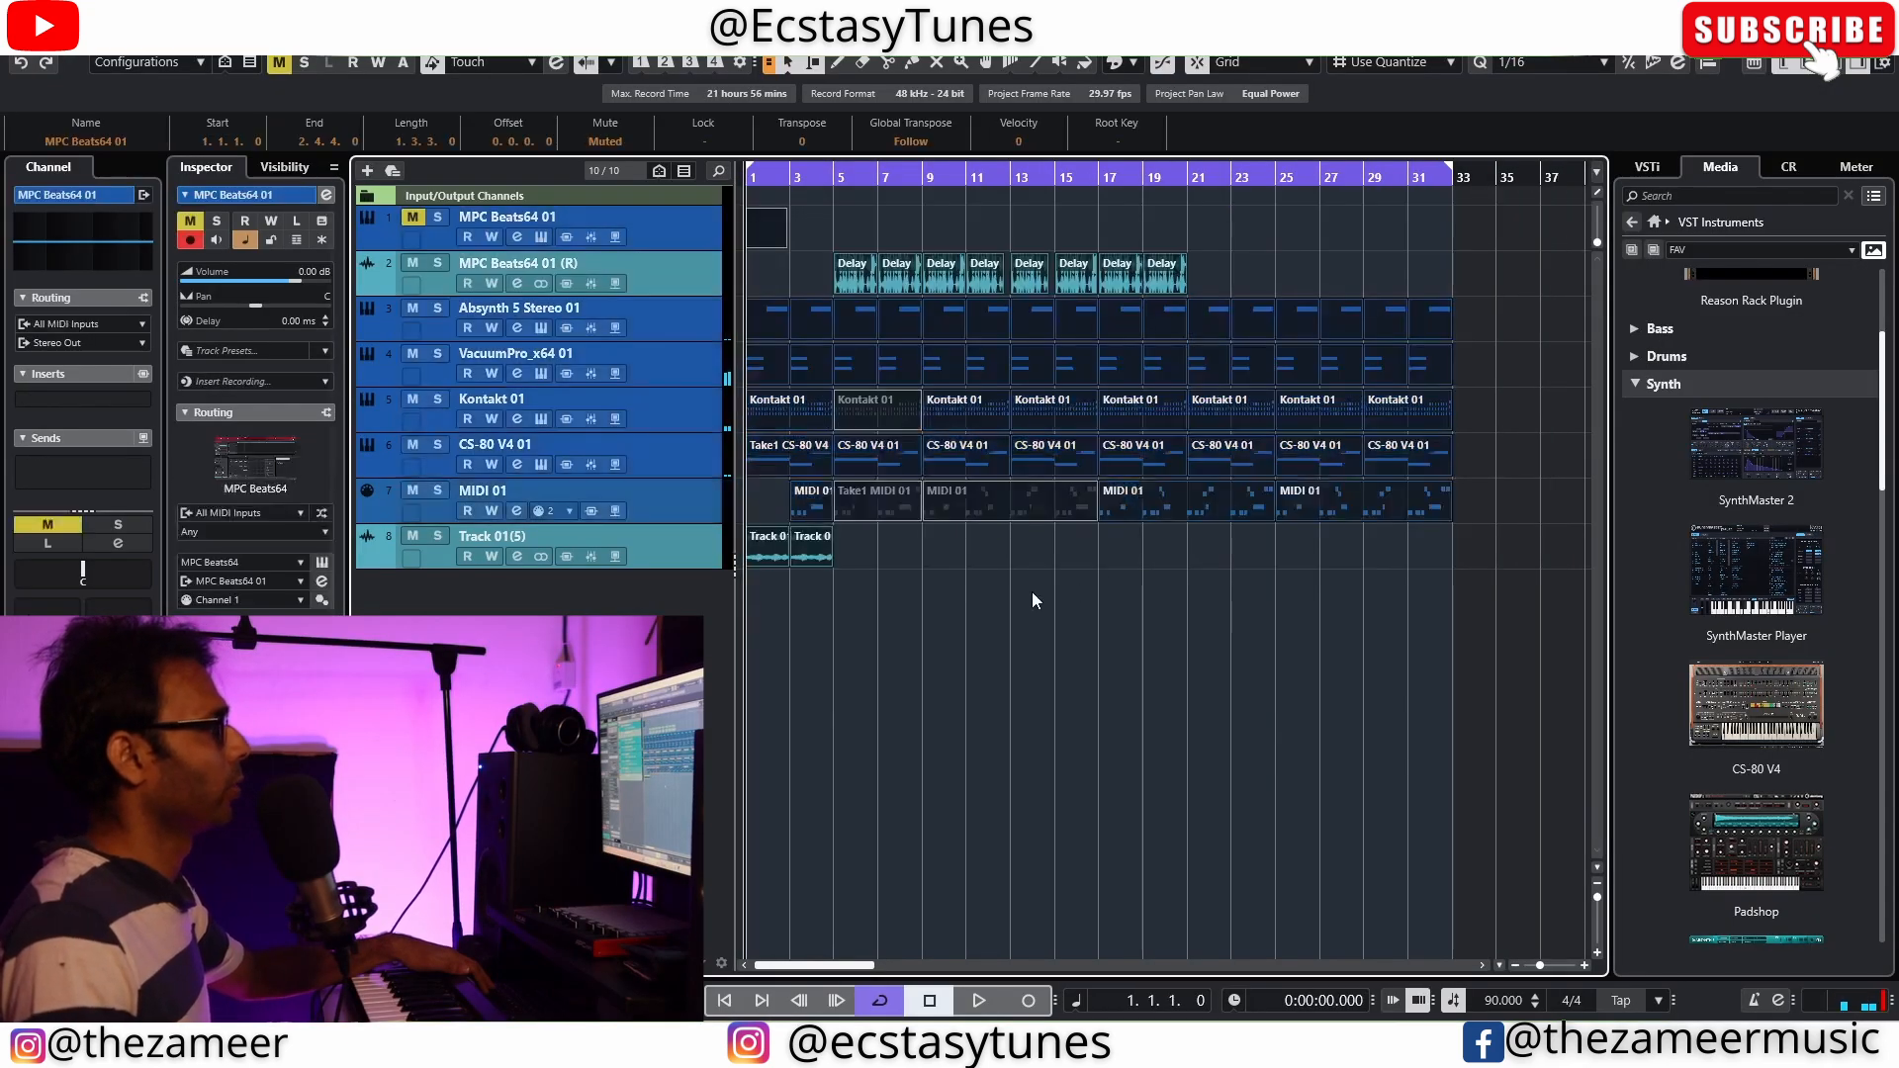
{"action": "left_click", "coordinate": [1032, 596]}
{"action": "left_click", "coordinate": [774, 554]}
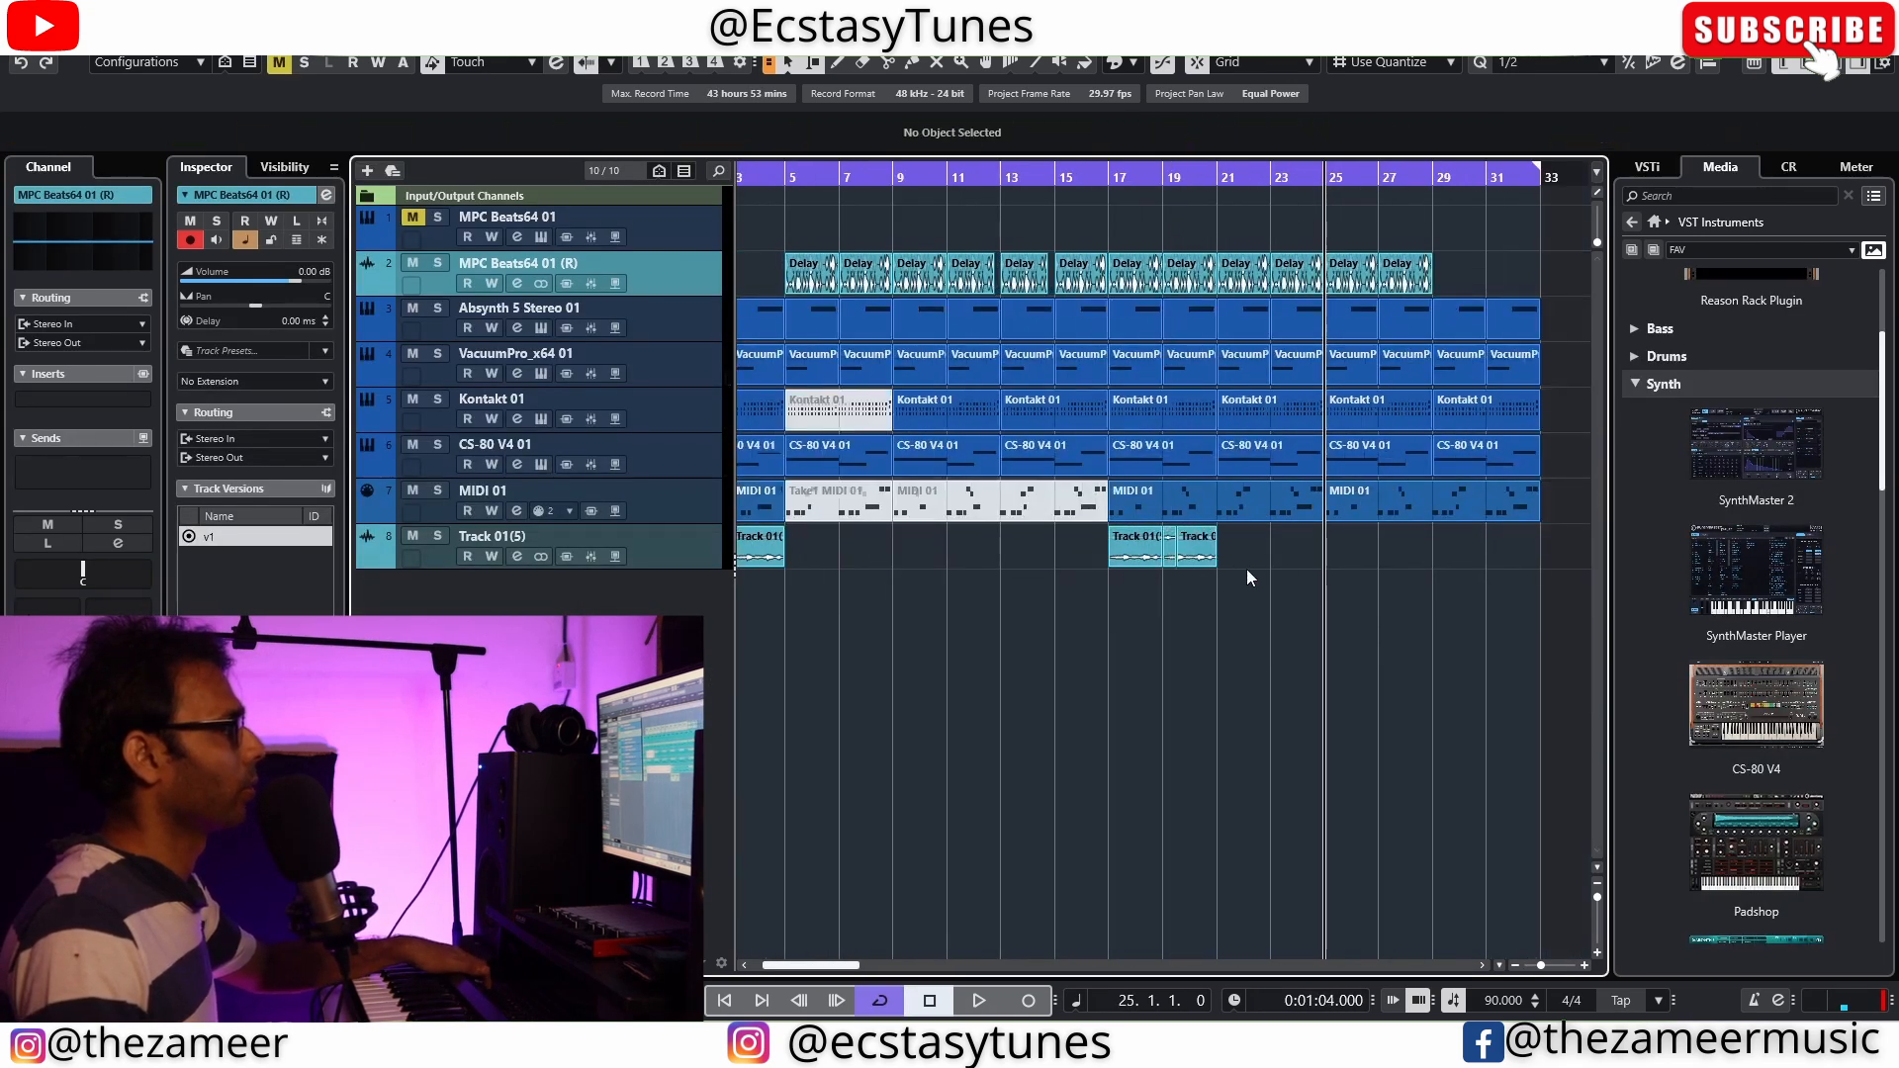
{"action": "left_click", "coordinate": [1246, 567]}
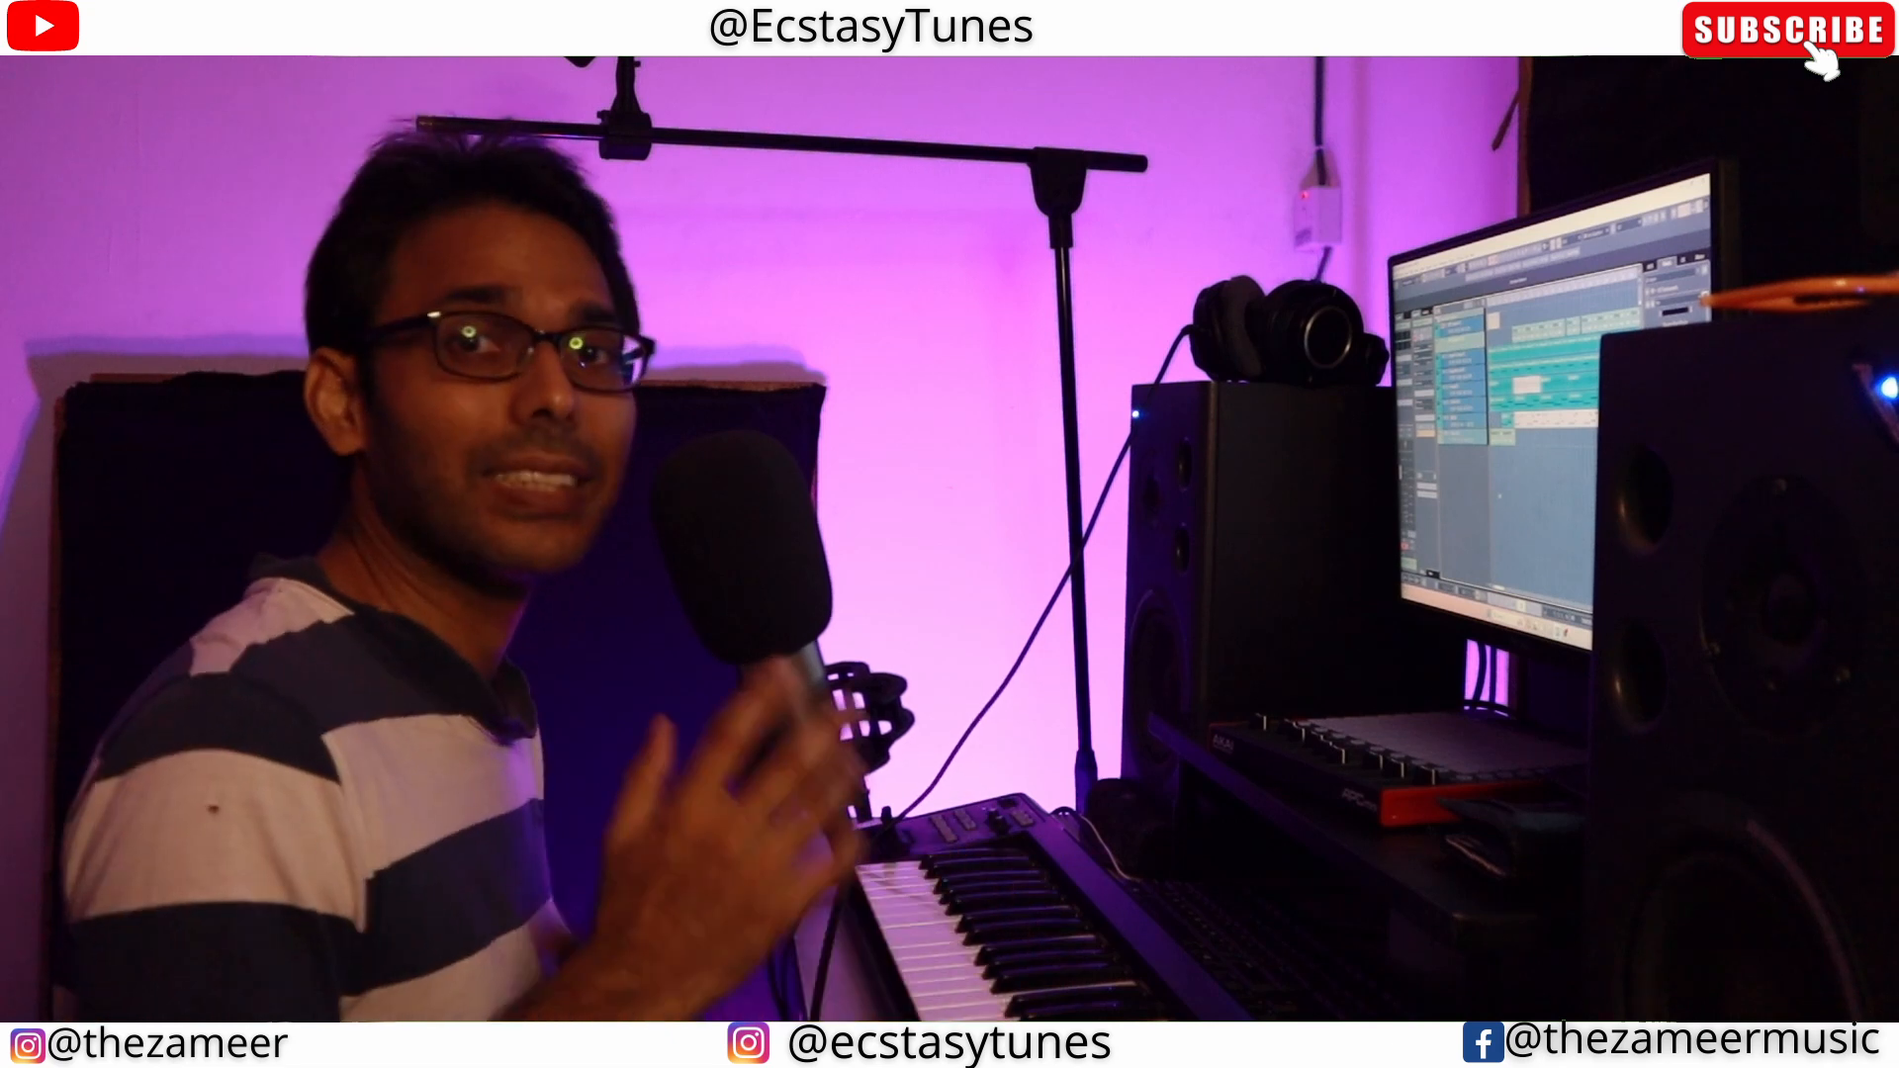